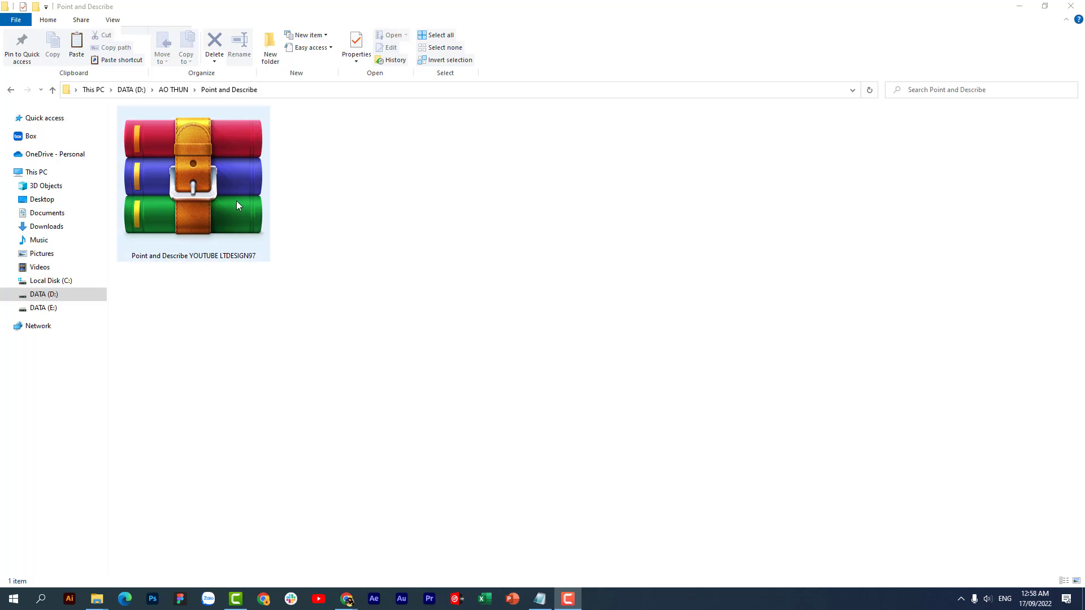
Extract the template archive into a folder beside it
left_click(236, 201)
right_click(236, 201)
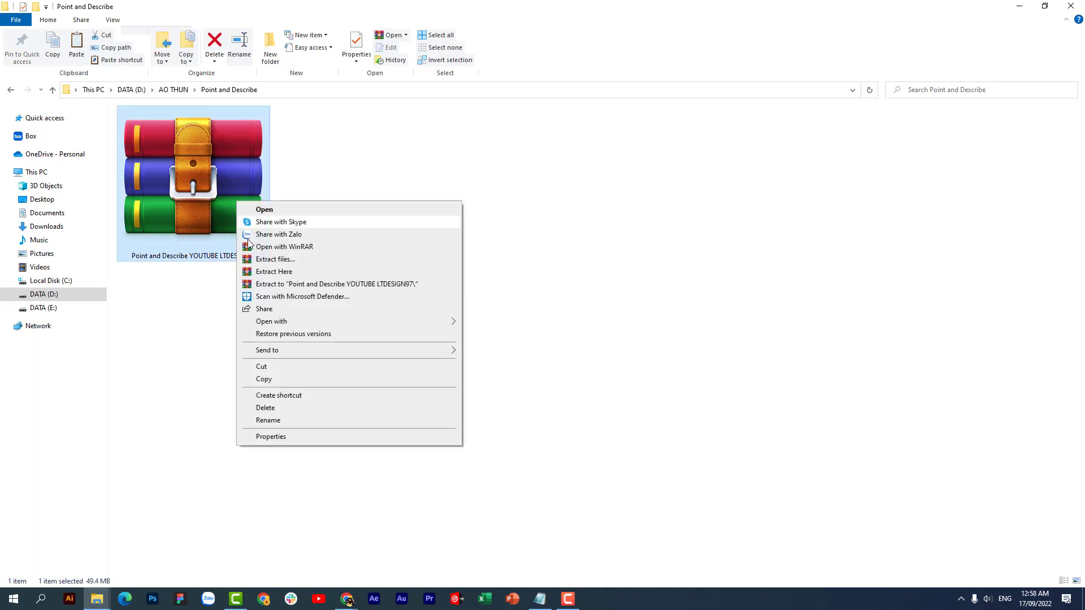
left_click(307, 260)
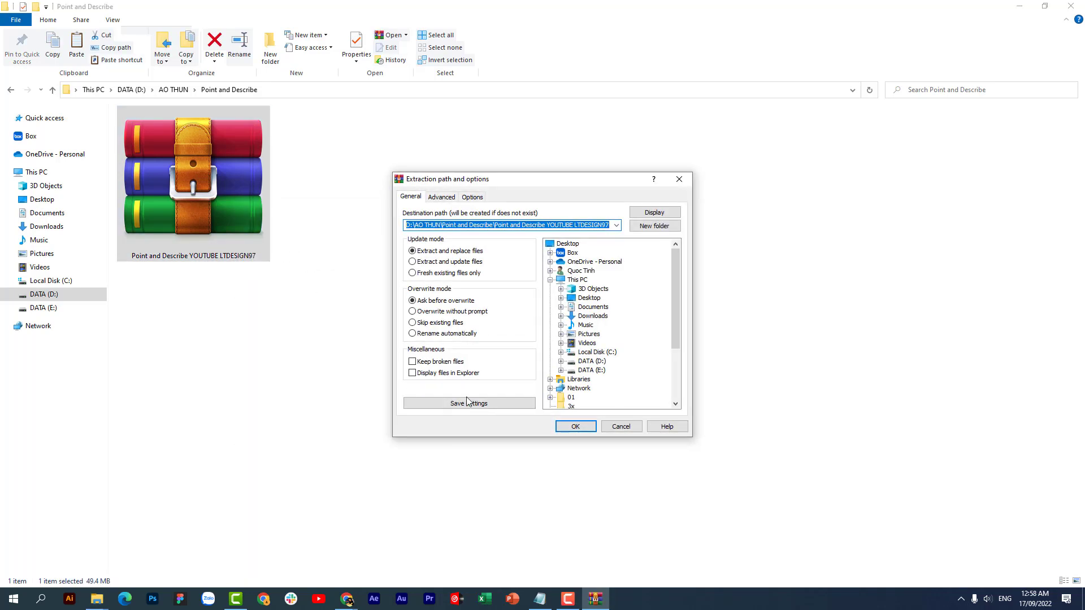
left_click(588, 433)
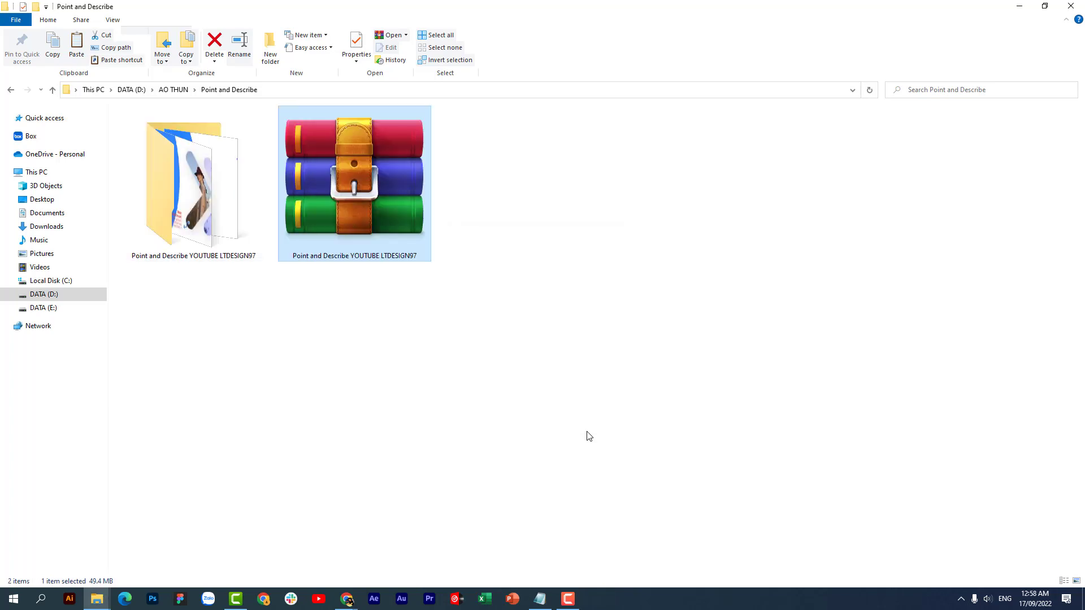
Open the extracted folder in Extra large icons view and go to Font > aileron
double_click(222, 228)
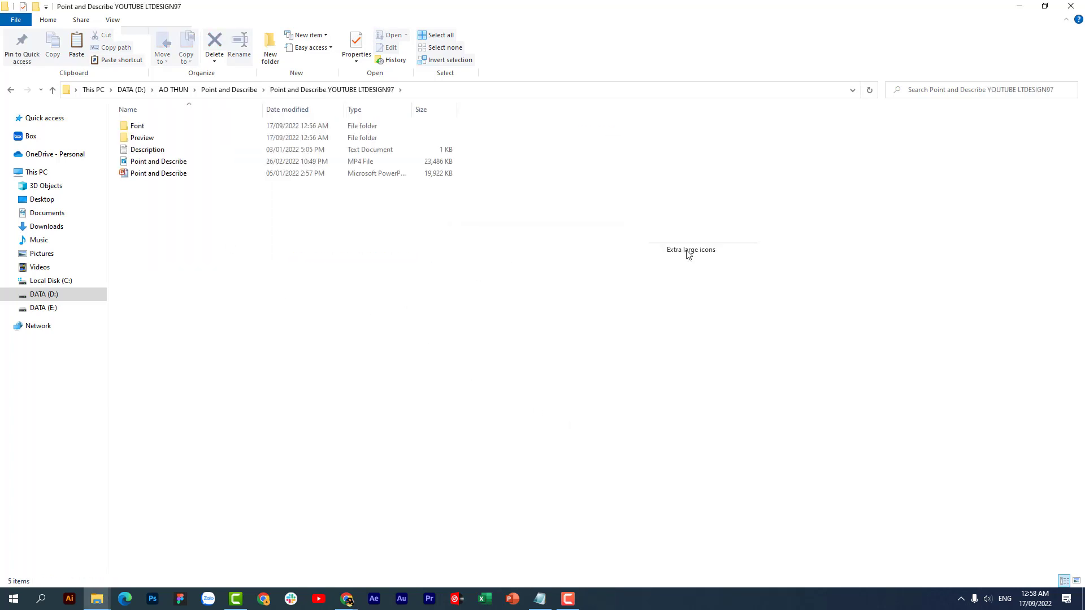
left_click(685, 250)
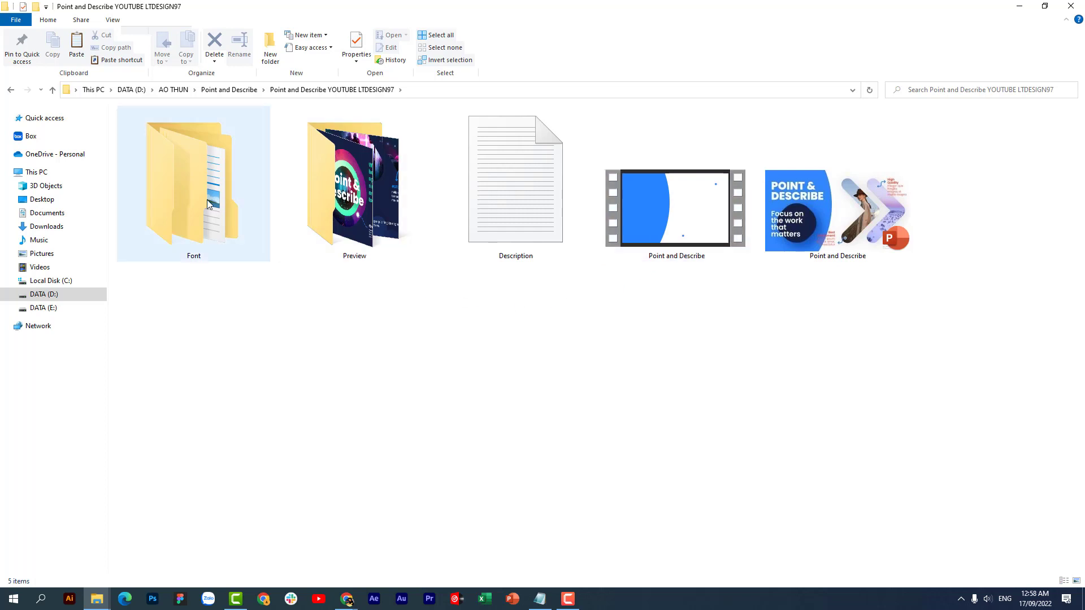
double_click(201, 200)
double_click(176, 131)
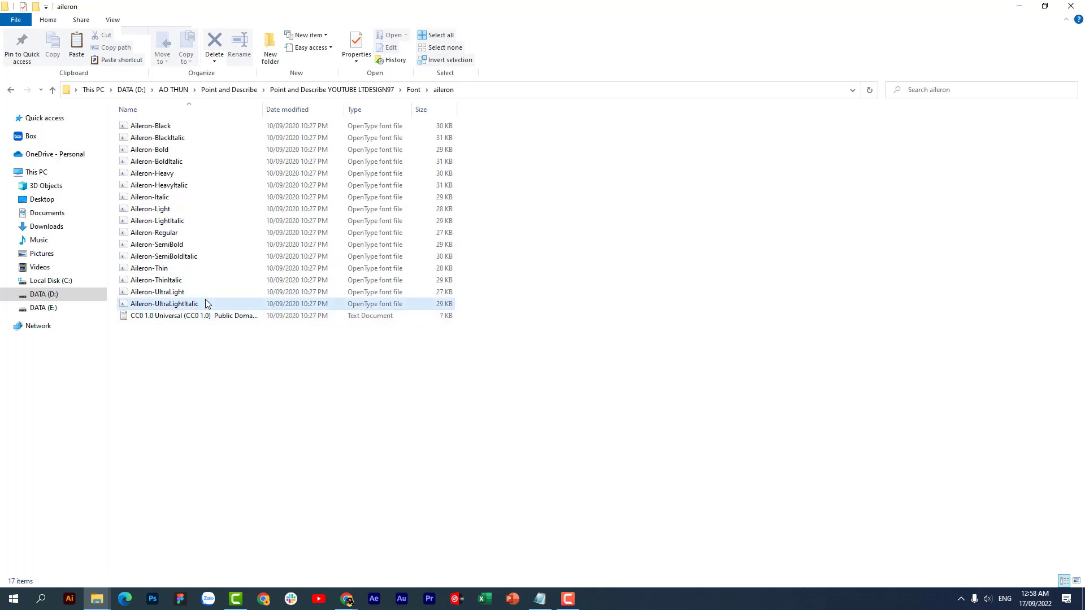
Select all 16 Aileron font files and install them
left_click(207, 303)
left_click(181, 127, "shift")
right_click(181, 125)
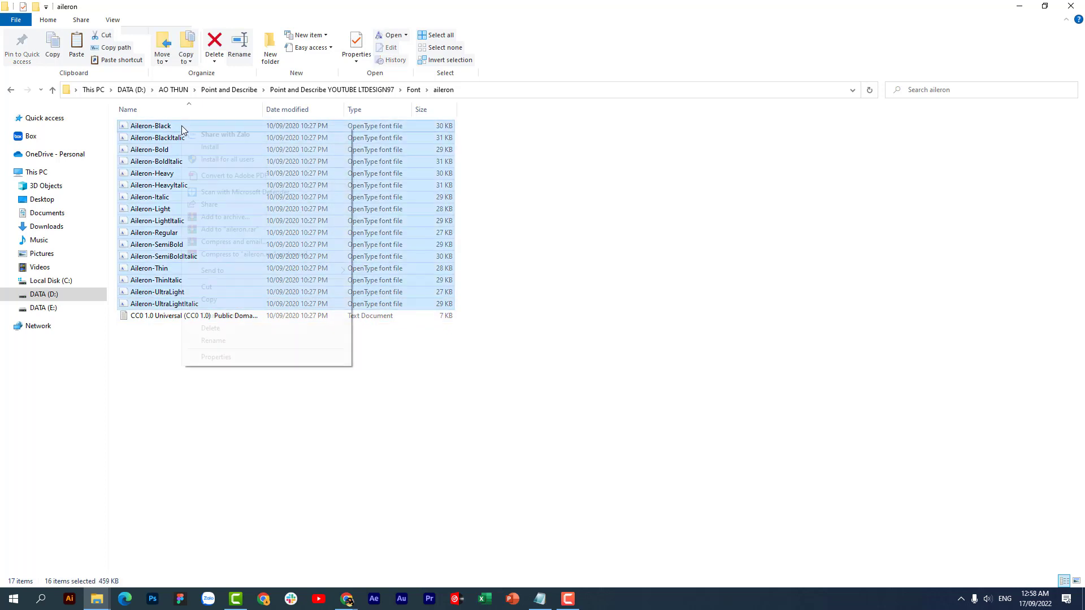
left_click(215, 148)
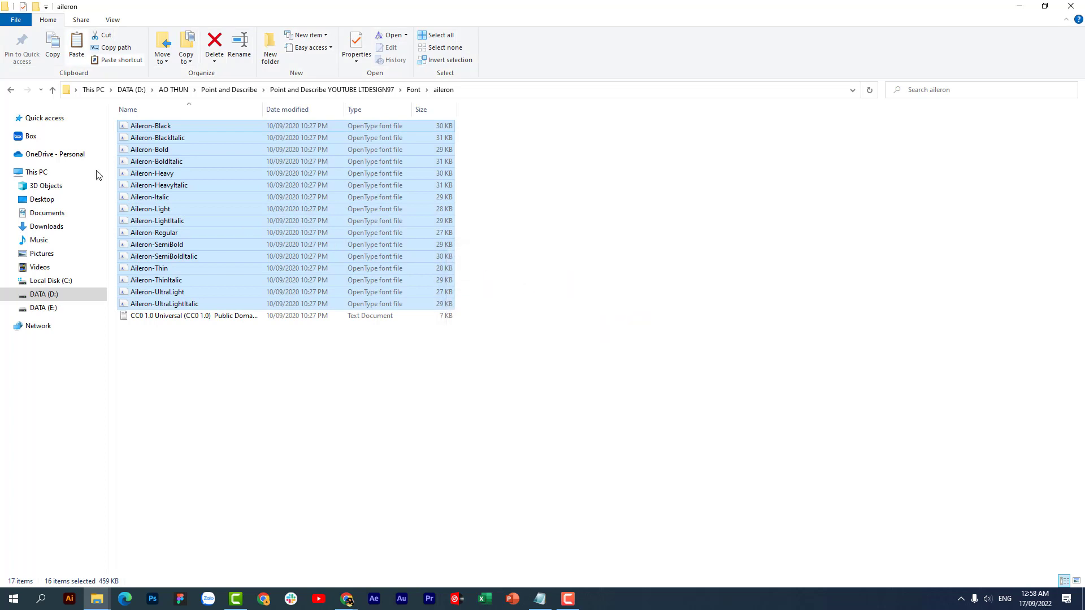
Install the 18 Poppins fonts, then return to the extracted template folder
left_click(10, 90)
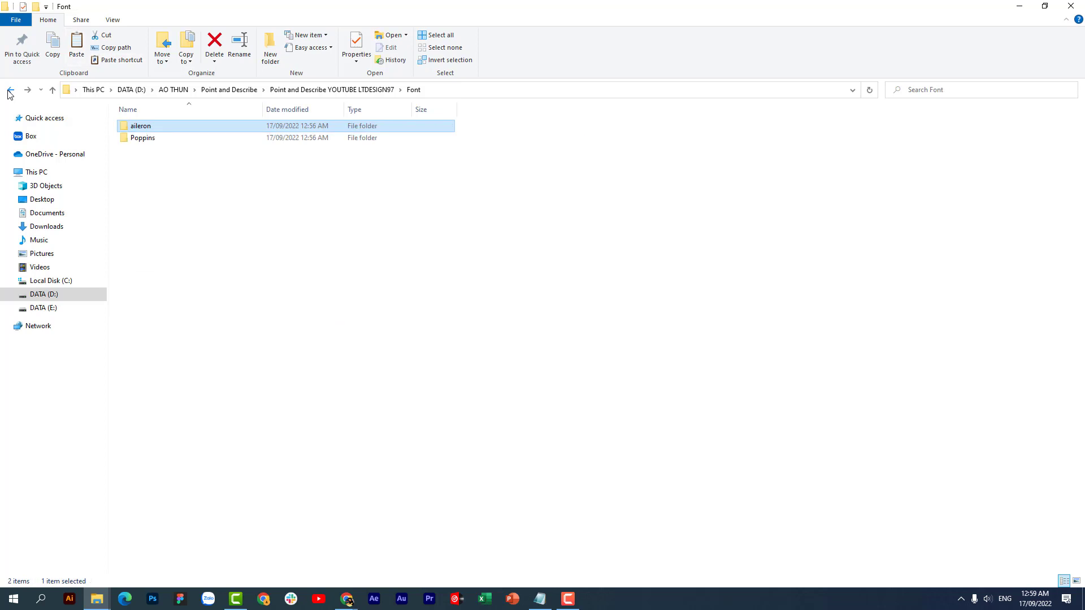
double_click(178, 141)
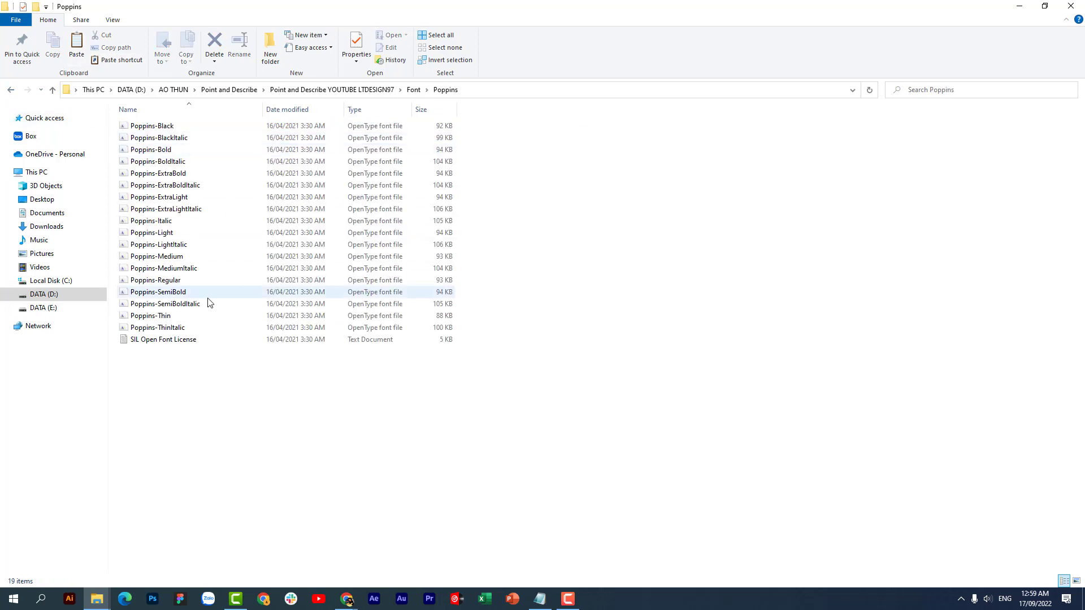
left_click(179, 127, "shift")
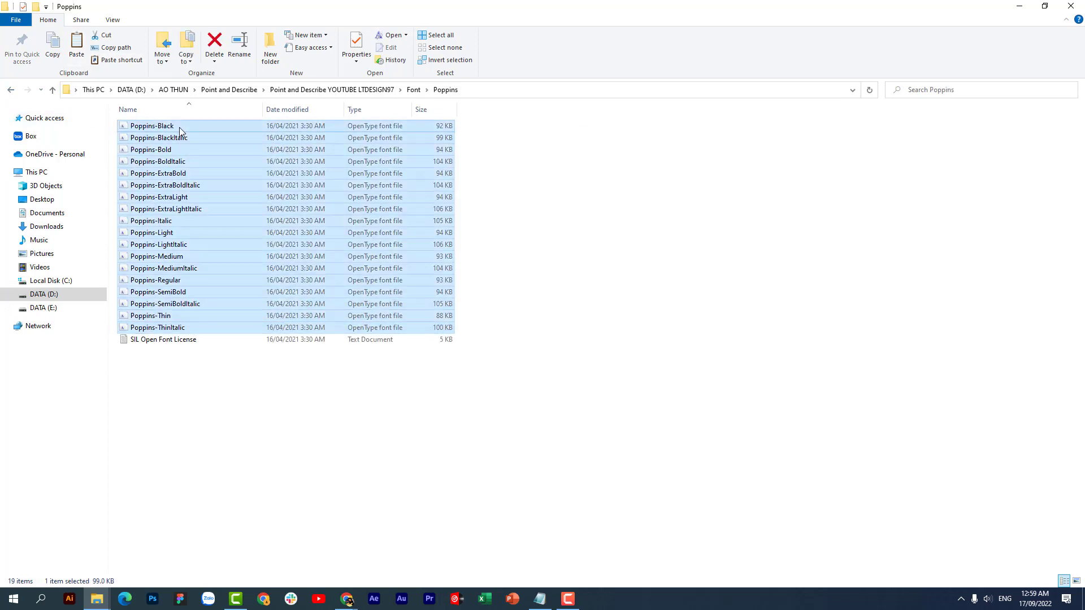
right_click(179, 127)
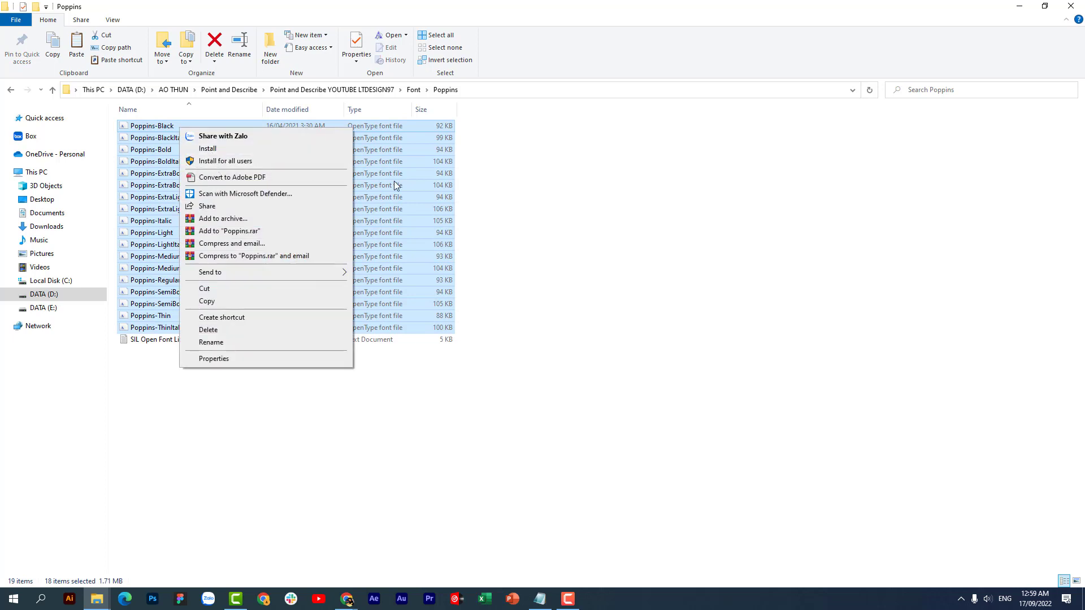
left_click(120, 120)
left_click(10, 90)
left_click(10, 90)
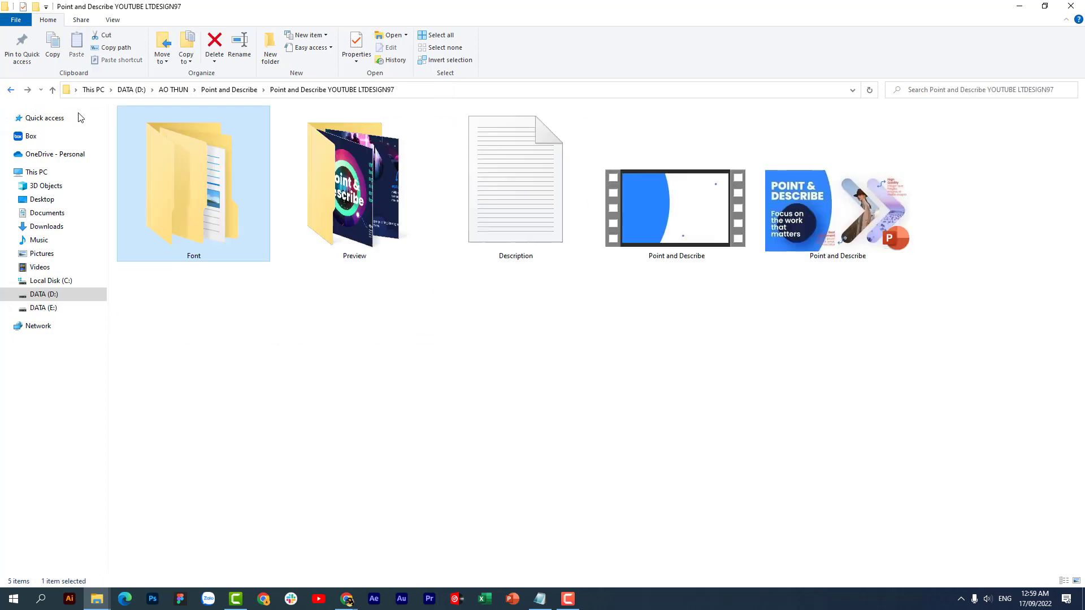
Play the Point and Describe MP4 preview in Films & TV
left_click(799, 294)
right_click(713, 240)
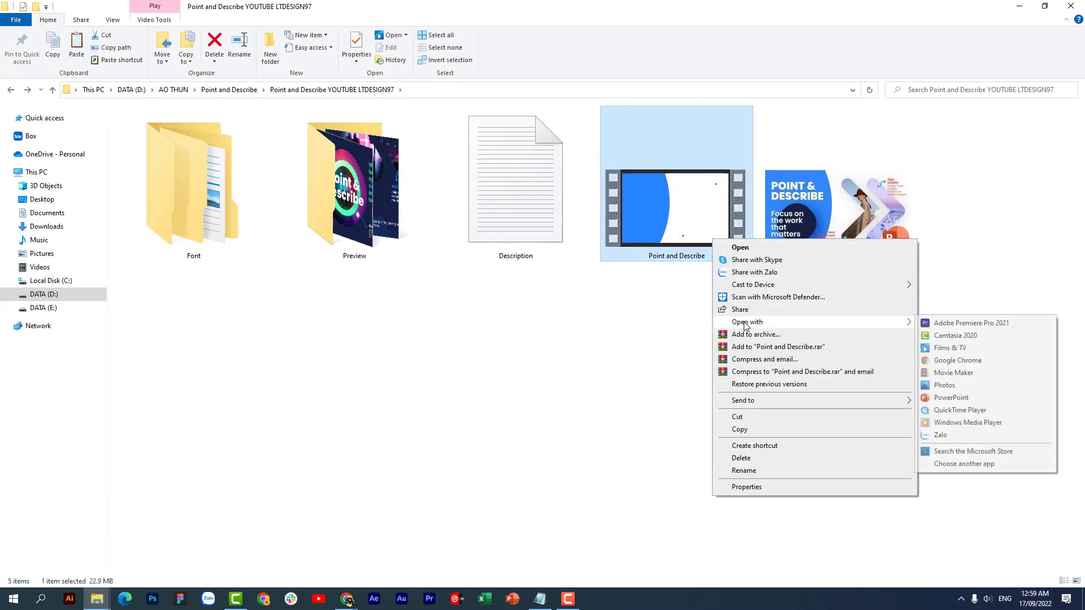
left_click(741, 247)
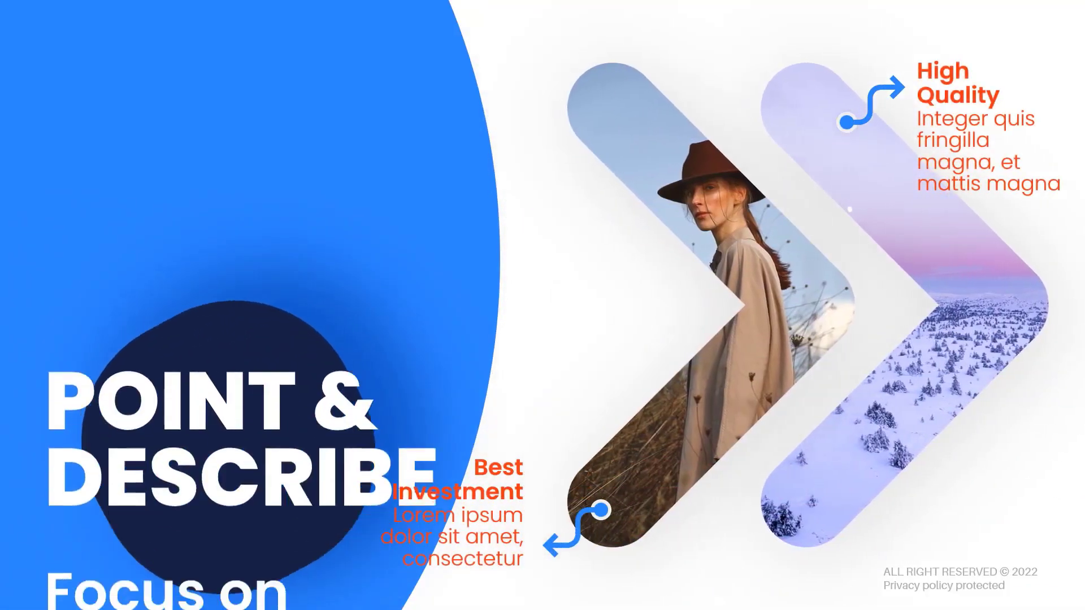
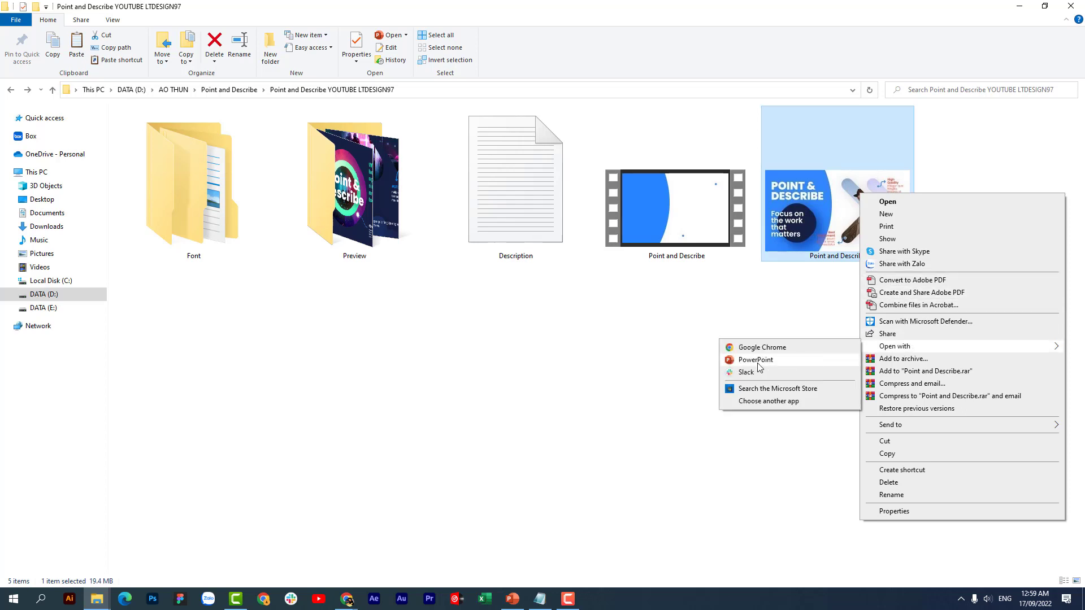
Open the Point and Describe file in PowerPoint and dismiss the Camtasia add-in welcome dialog
left_click(757, 361)
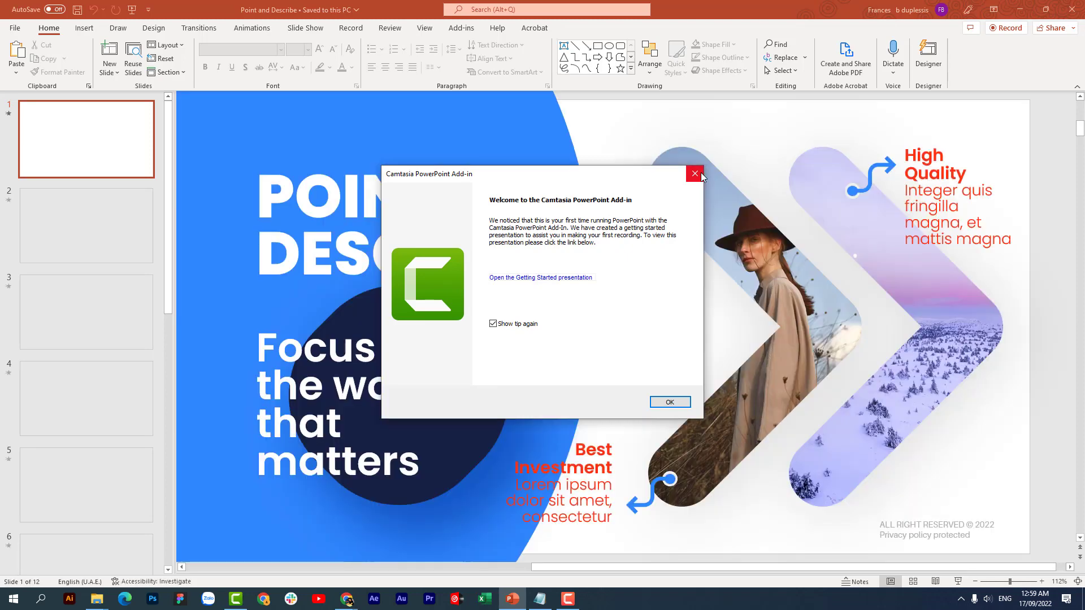
left_click(694, 174)
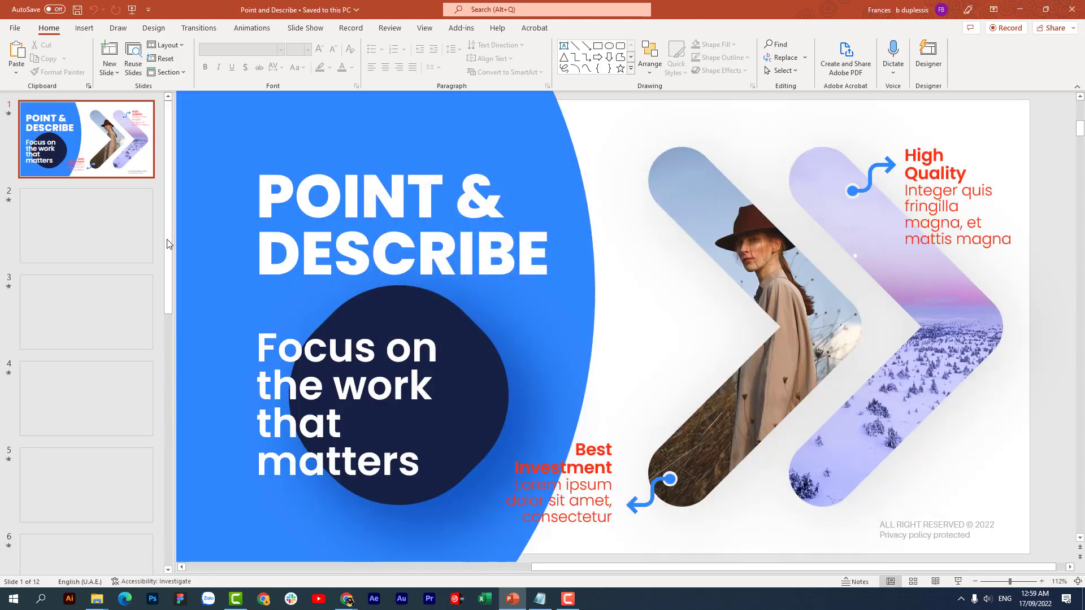
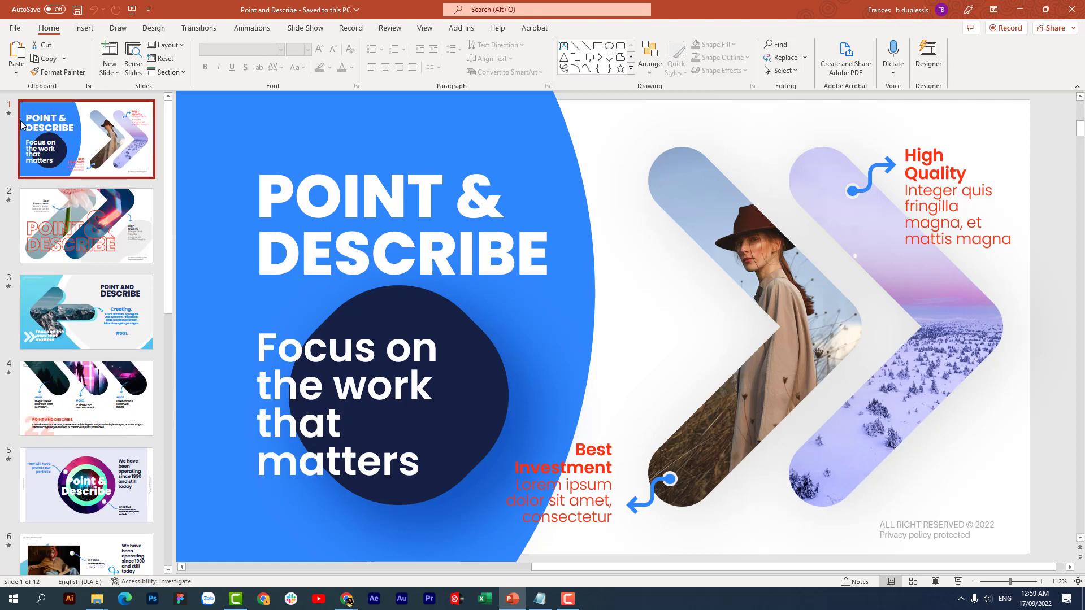
Preview slides 1 through 4 of the Point & Describe deck in turn
left_click(6, 113)
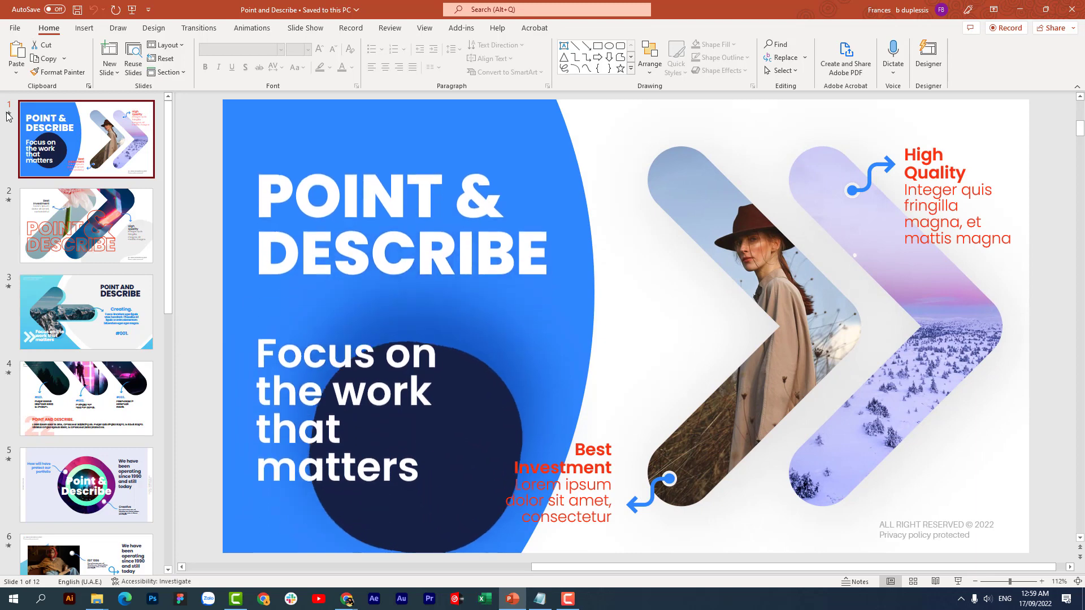
left_click(9, 203)
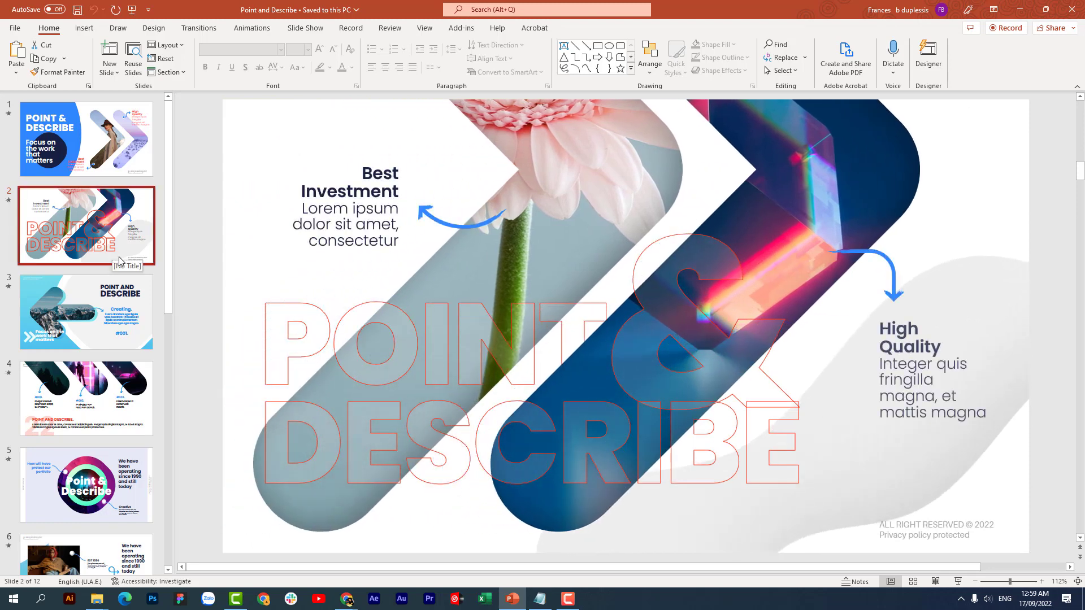
scroll(114, 267, "down", 2)
scroll(112, 283, "down", 3)
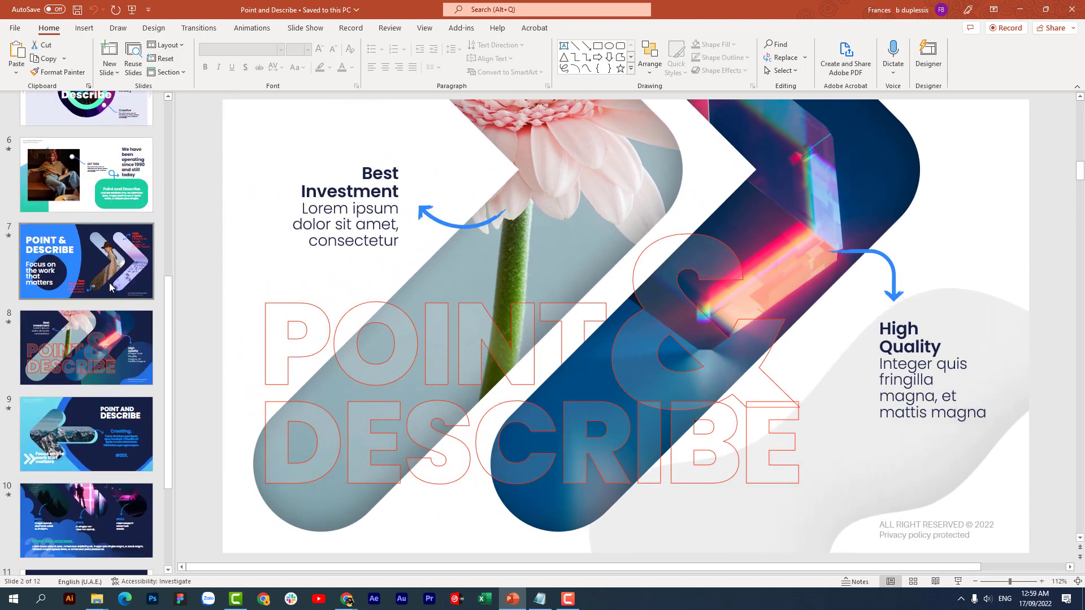
scroll(111, 287, "up", 5)
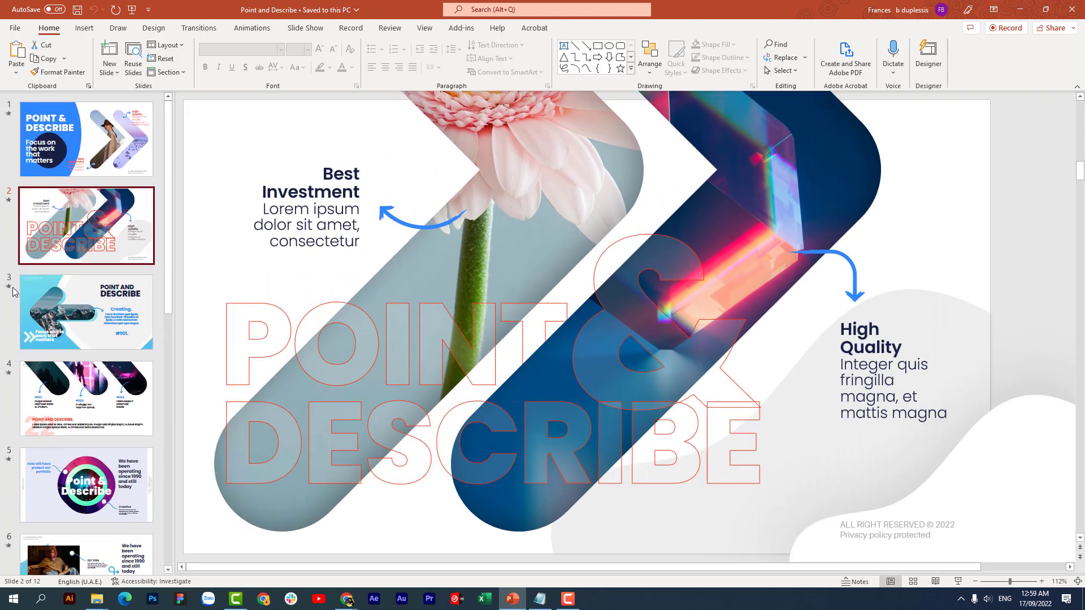
left_click(9, 291)
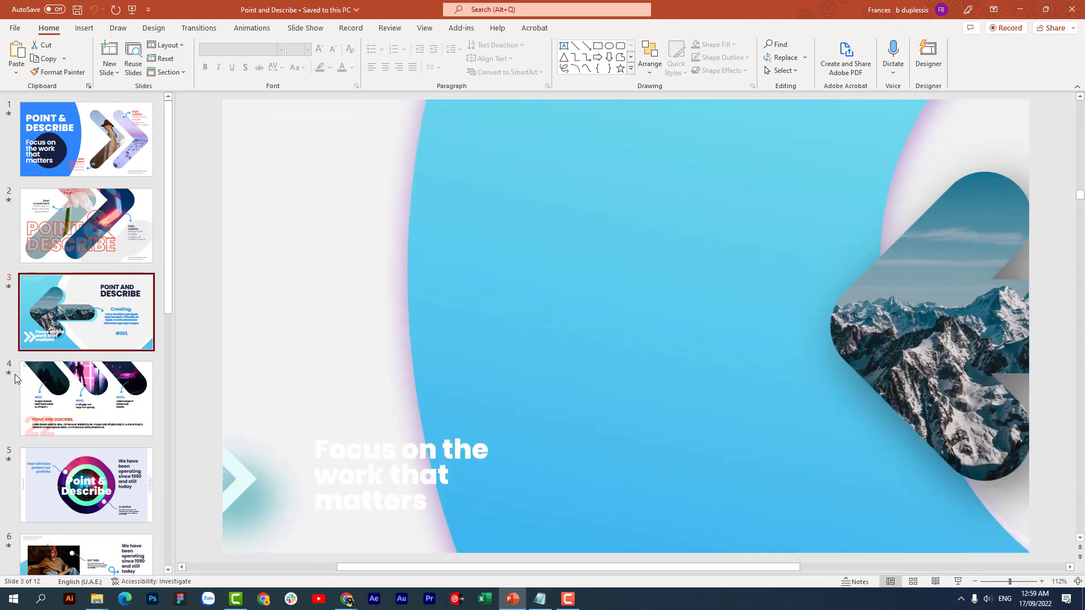
left_click(9, 378)
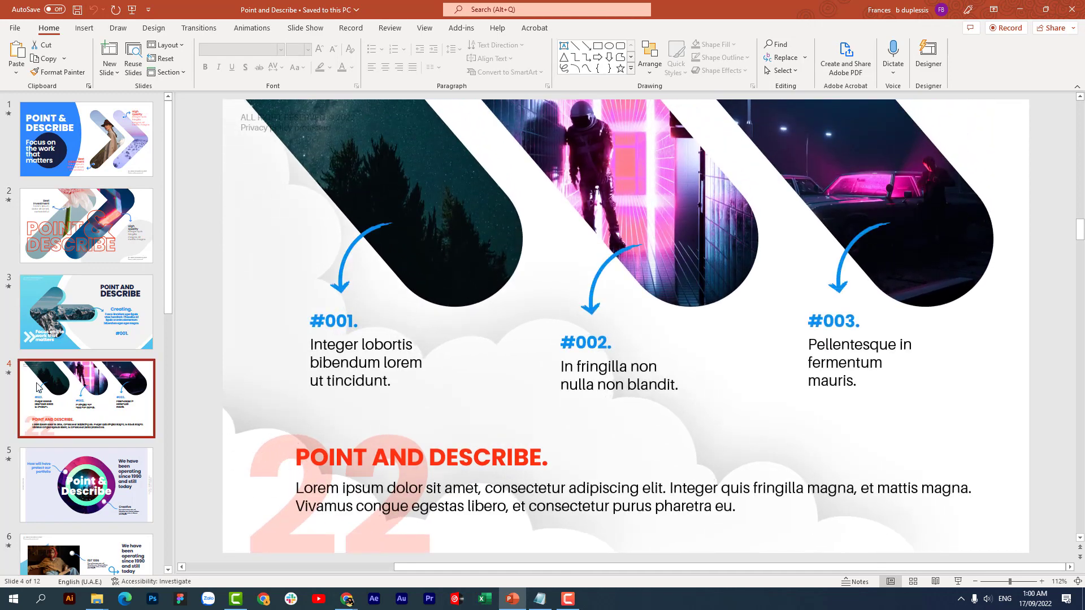
Preview slides 5, 6 and 8, then settle on slide 7
scroll(38, 387, "down", 1)
left_click(9, 377)
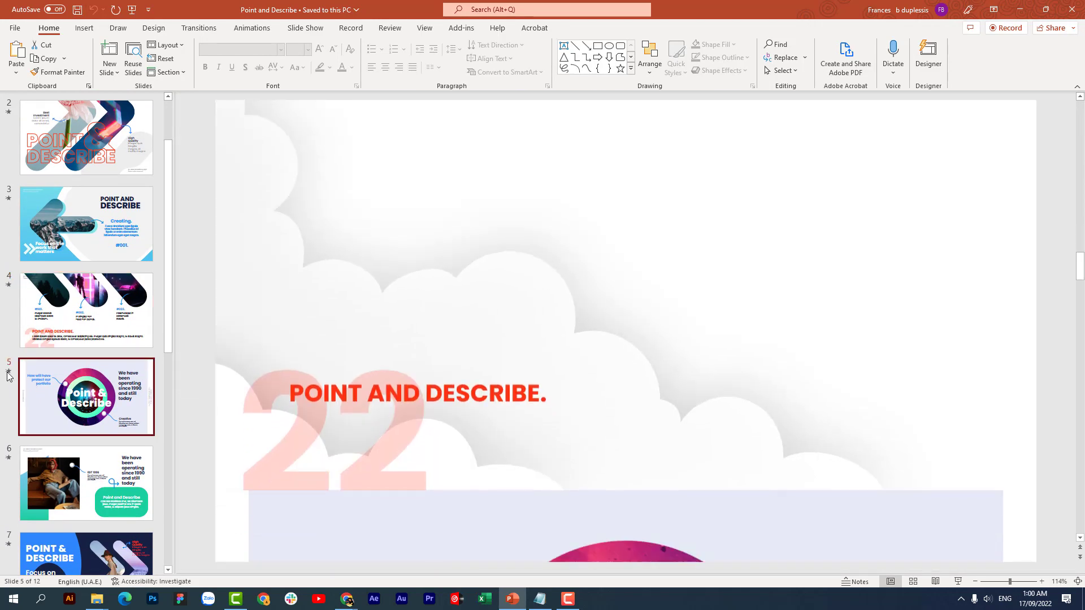
scroll(72, 381, "down", 1)
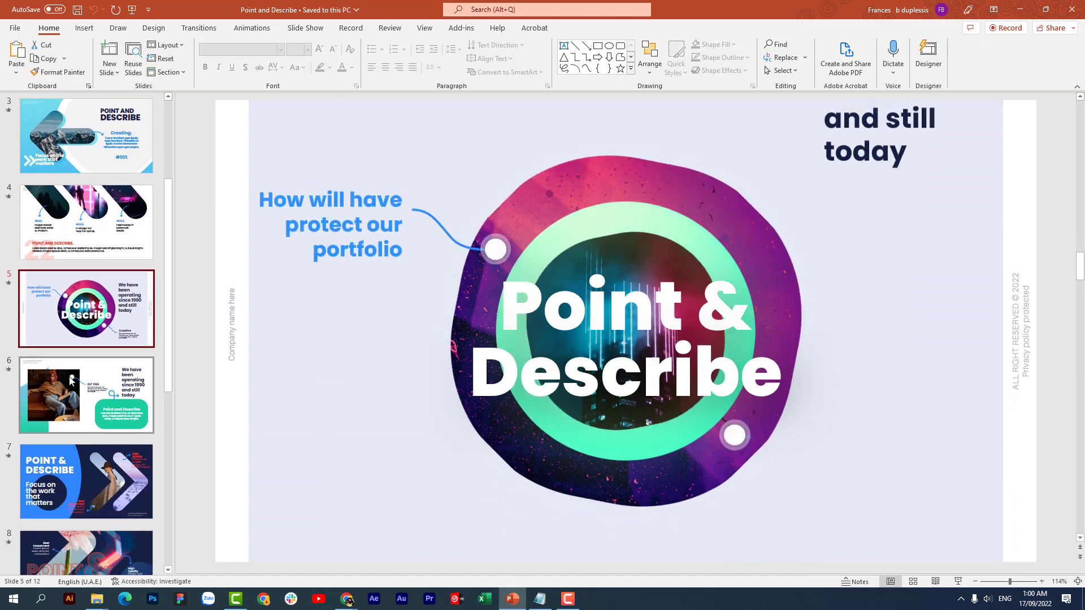
scroll(72, 380, "down", 1)
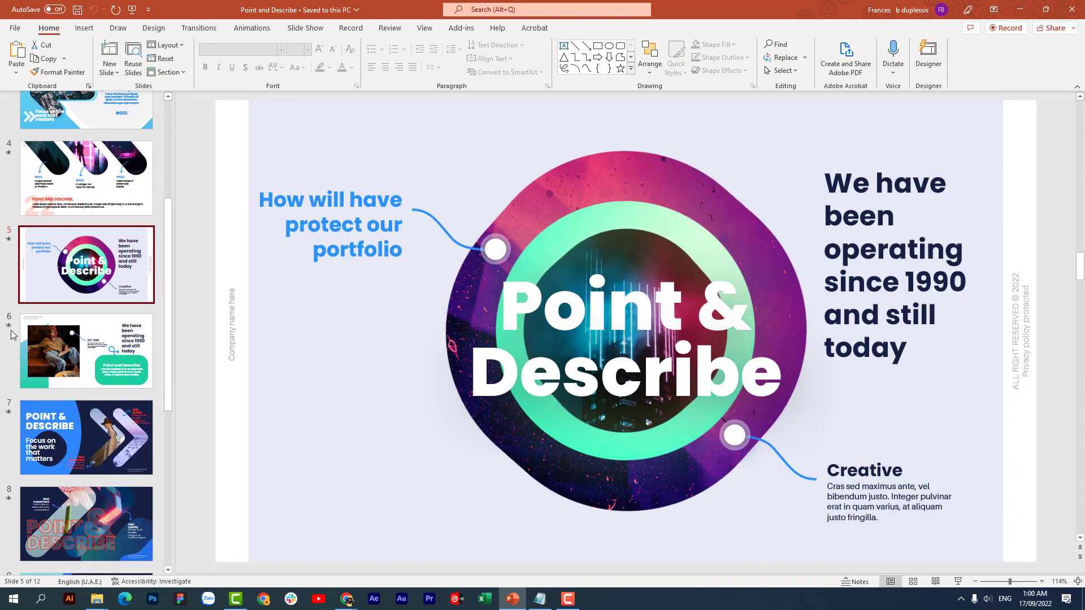
left_click(27, 366)
left_click(8, 327)
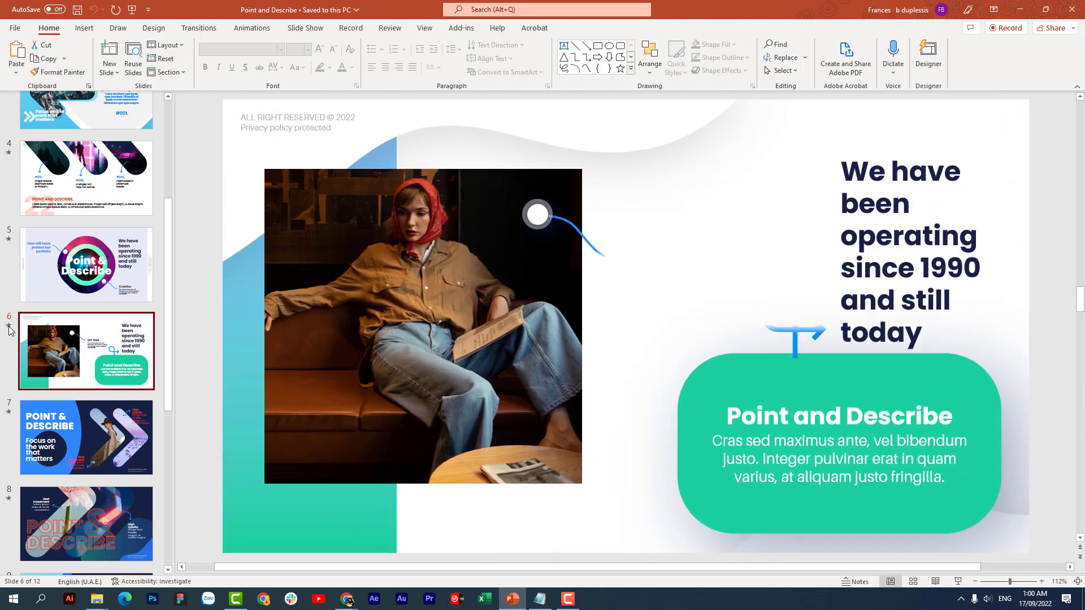
left_click(9, 500)
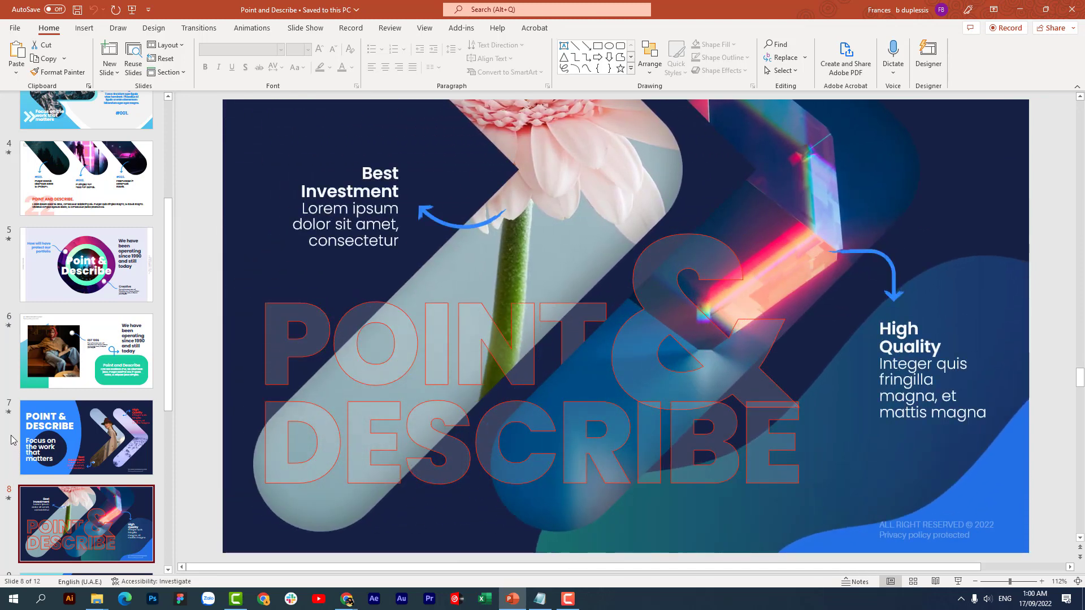
left_click(8, 414)
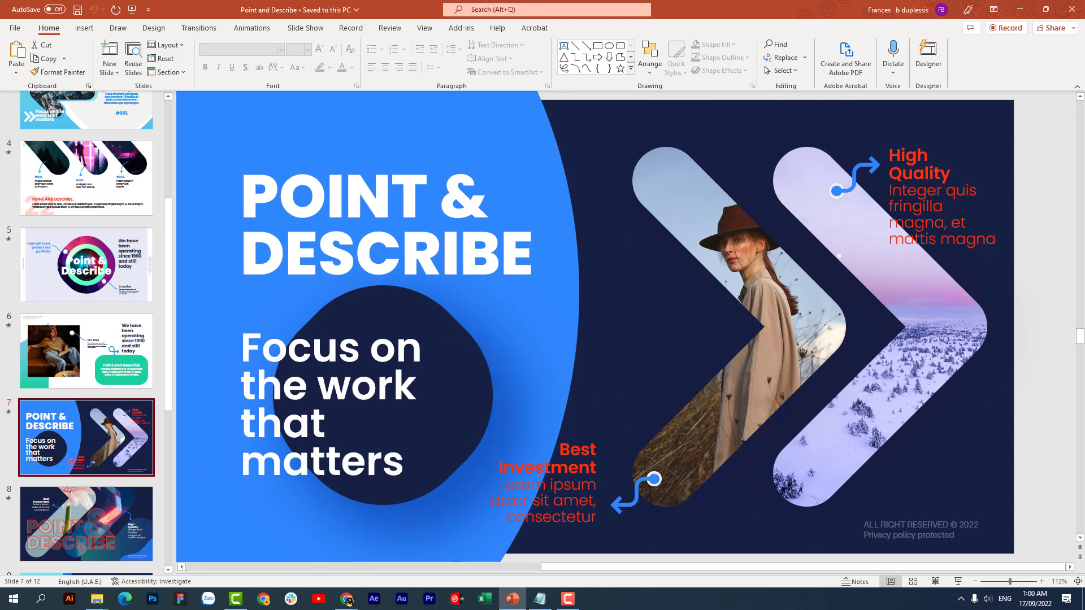
Recolour the 'High Quality' callout text from red to a pink from the Standard hexagon palette
left_click(923, 223)
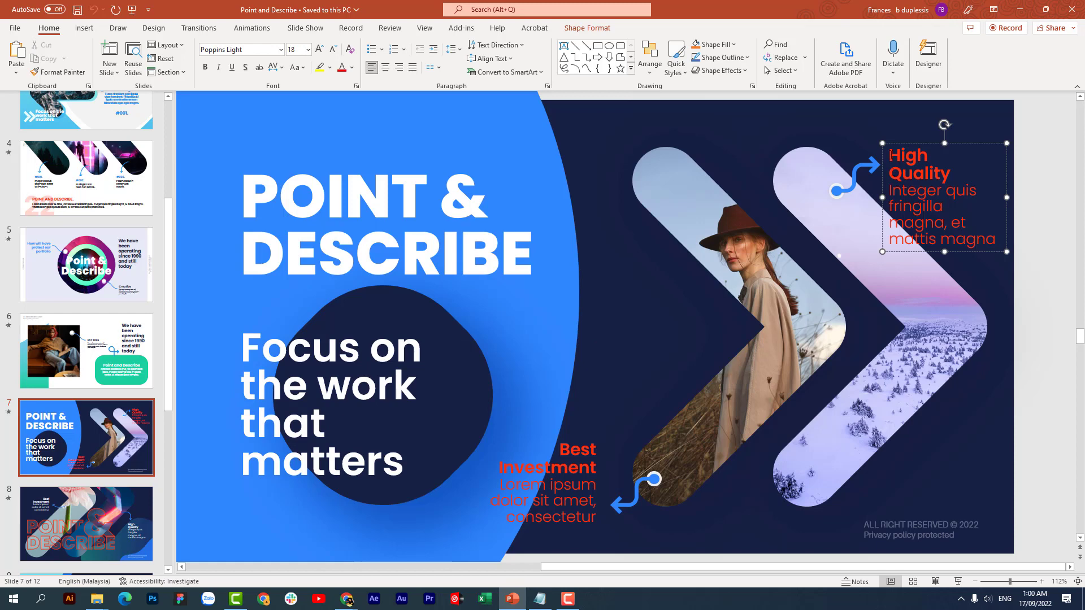
left_click(900, 156)
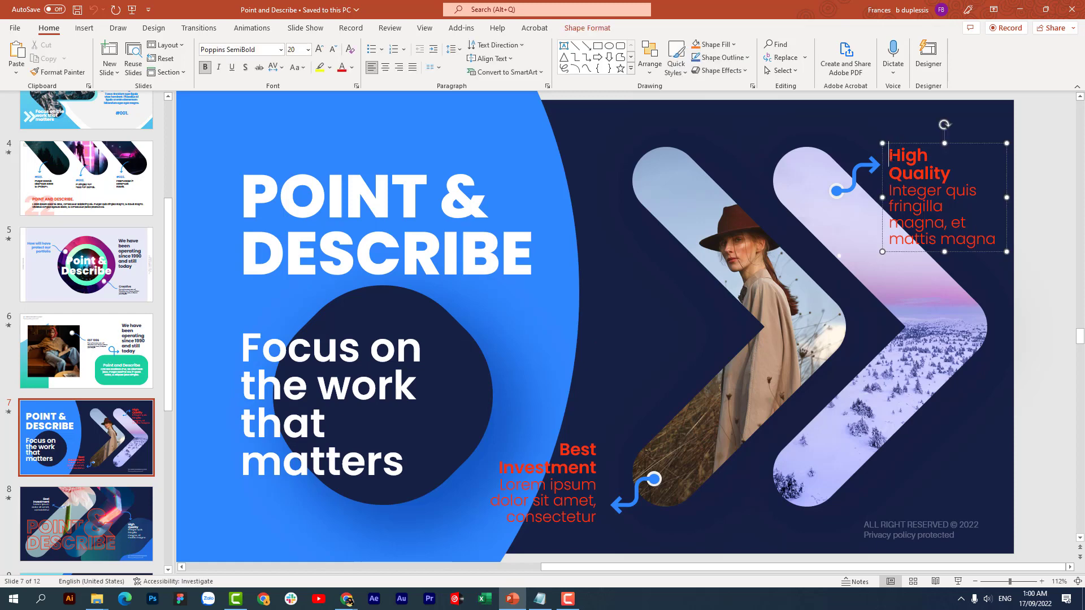
left_click_drag(889, 152, 996, 242)
right_click(933, 204)
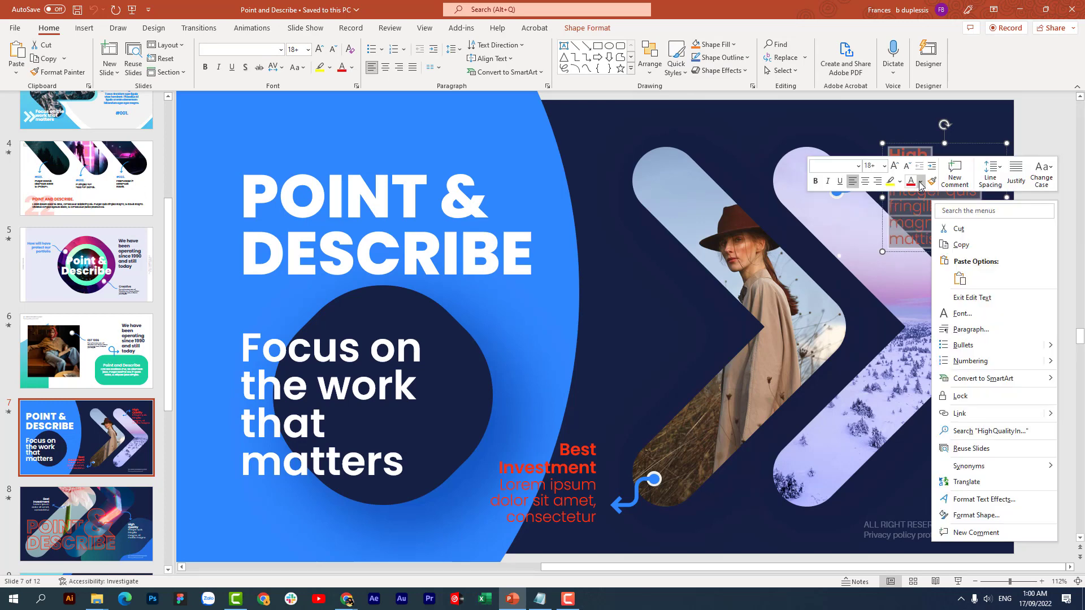
left_click(921, 182)
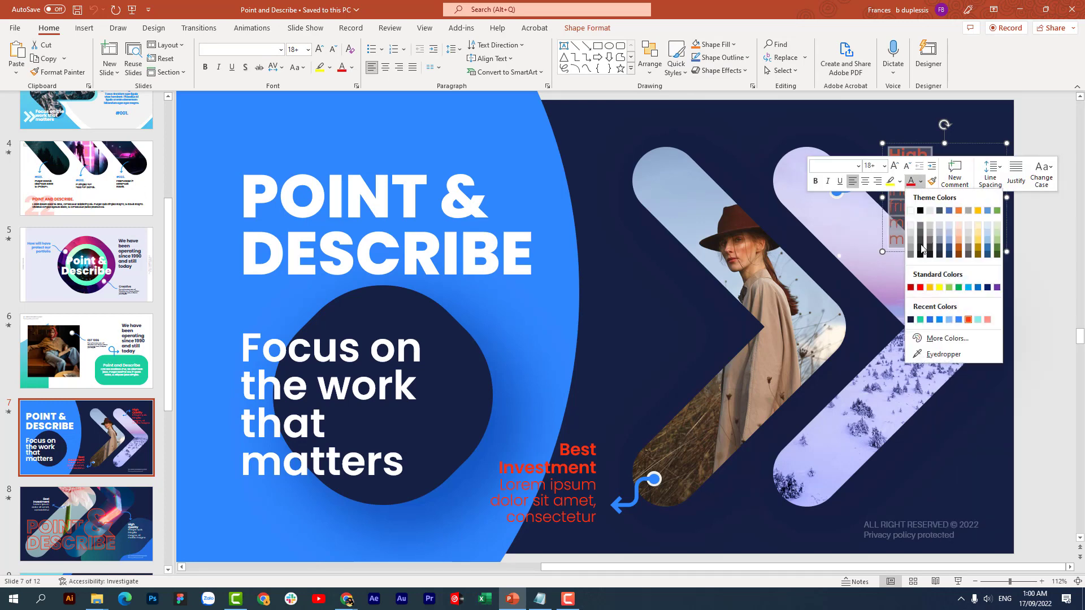
left_click(948, 339)
left_click(477, 214)
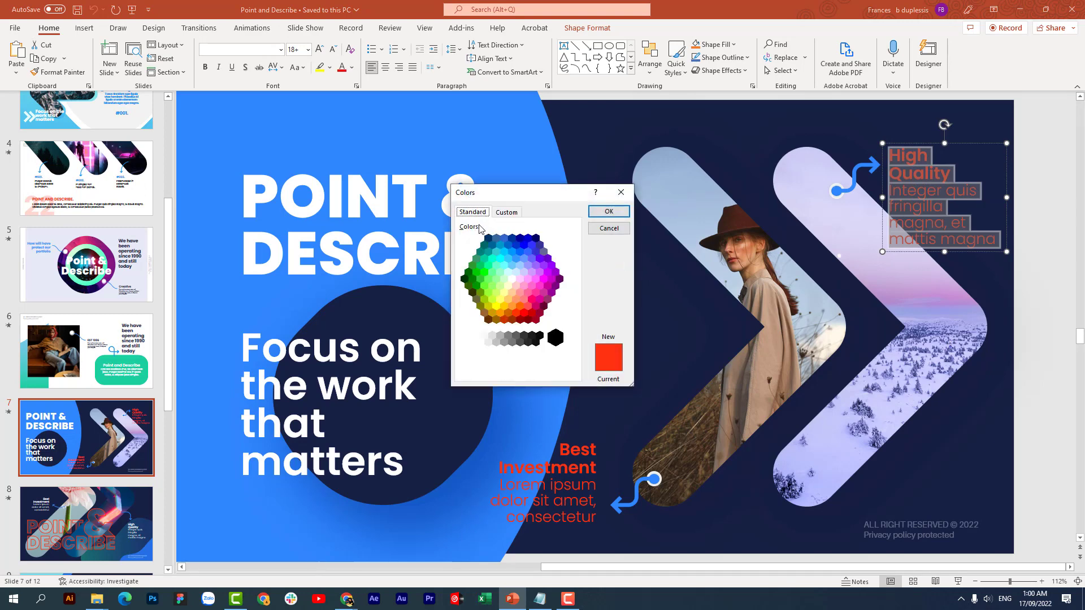
left_click(541, 286)
left_click(609, 211)
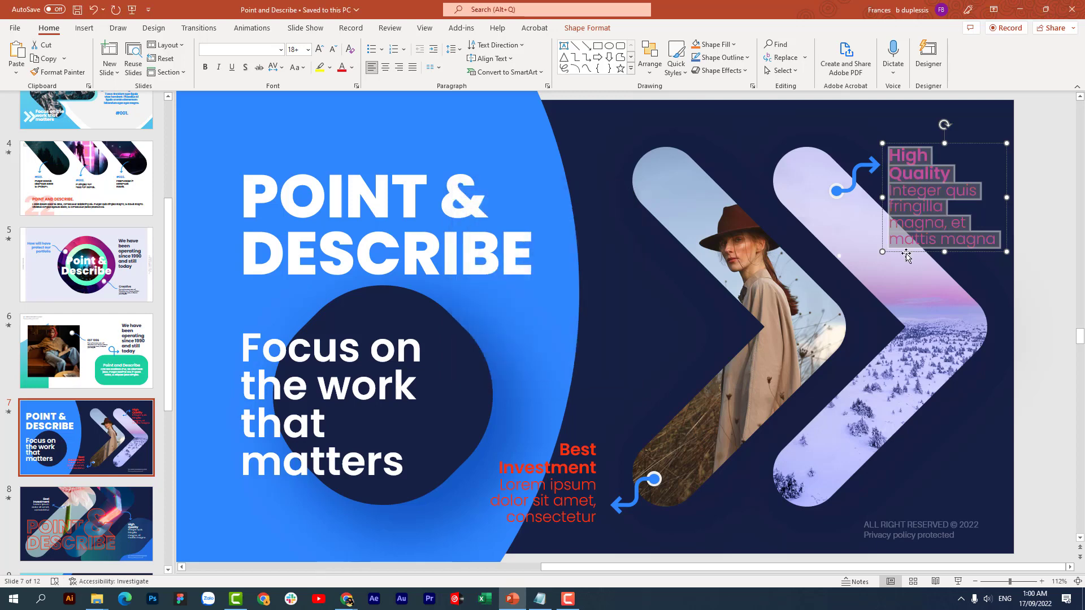
Deselect the High Quality box and select the 'Best Investment' text box
left_click(934, 223)
left_click(982, 287)
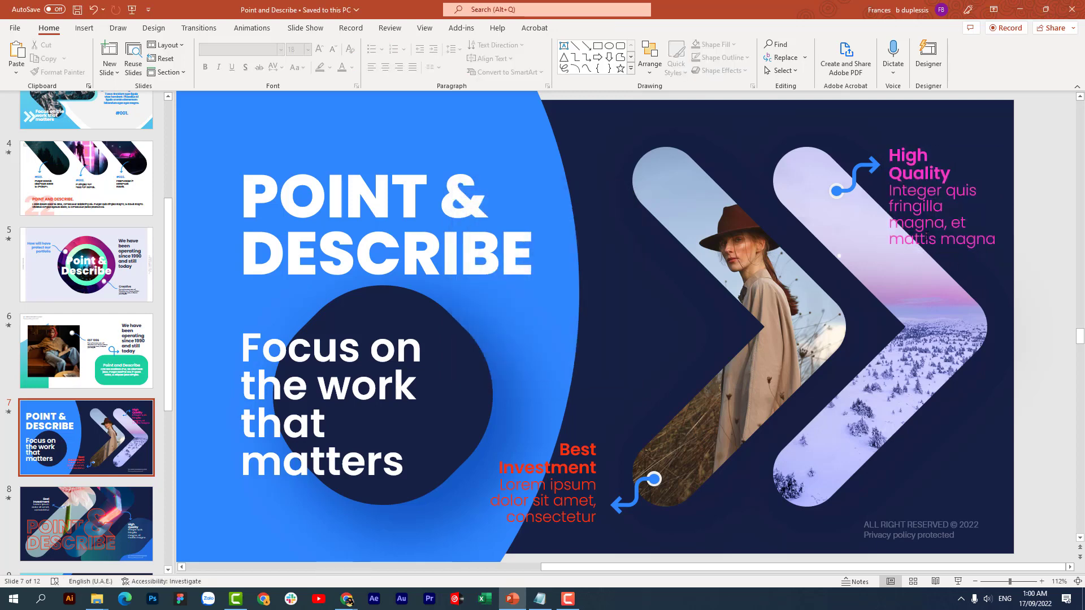
left_click(571, 468)
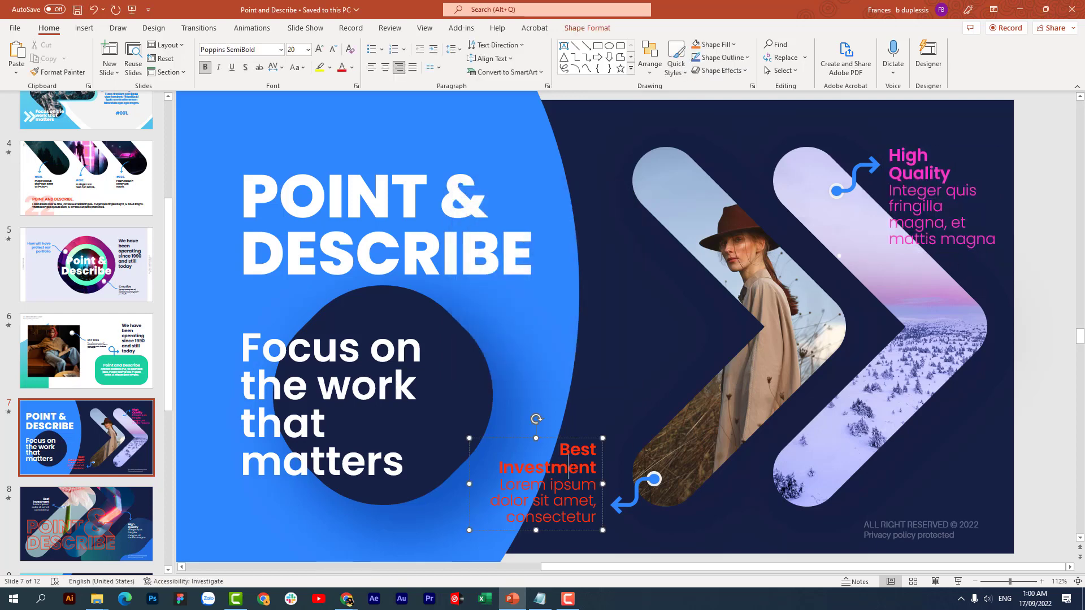
Make the 'Best Investment' callout text pink to match
key("ctrl+a")
right_click(572, 468)
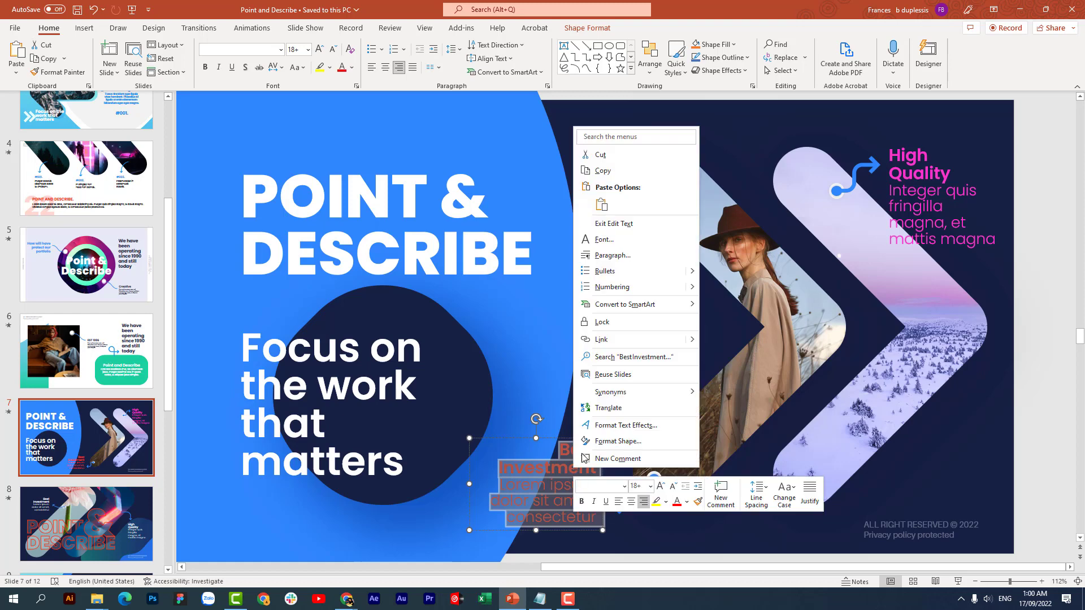
left_click(686, 502)
left_click(681, 451)
left_click(614, 343)
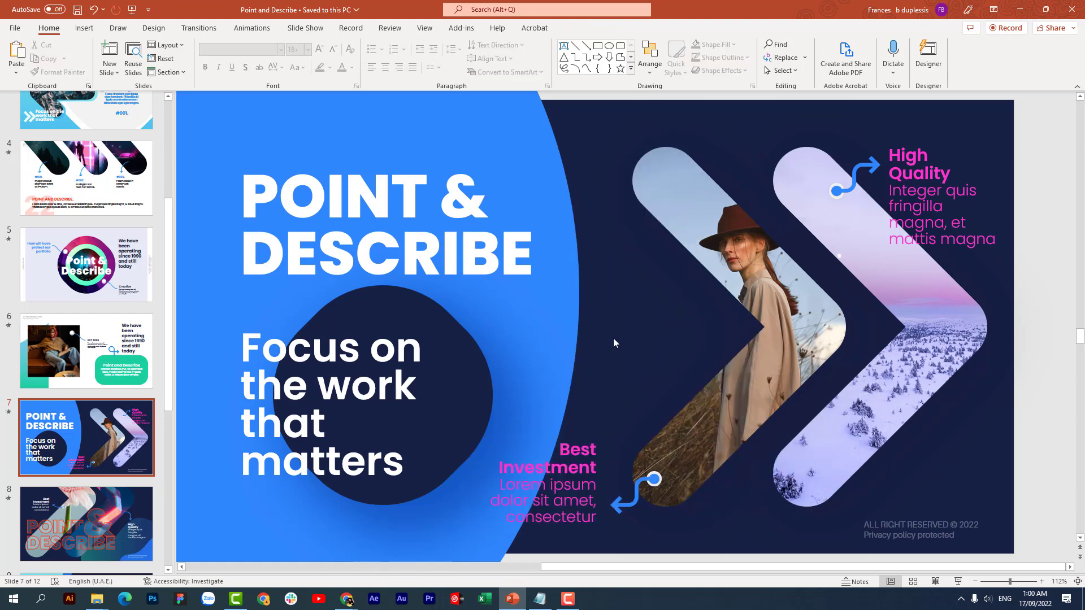
Reapply the pink font colour to all the 'High Quality' text
left_click(939, 220)
key("ctrl+a")
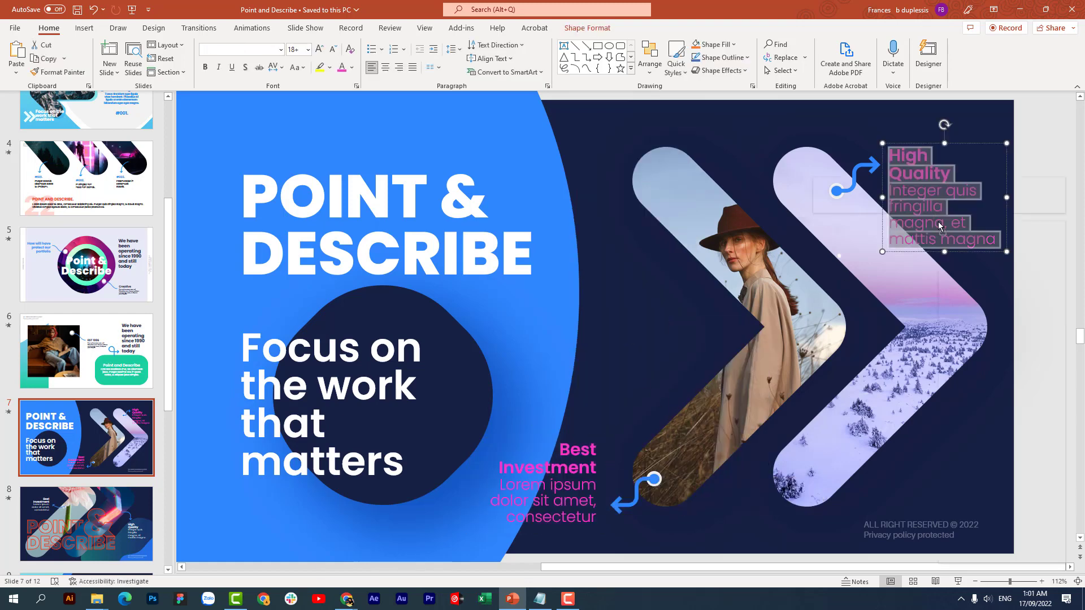
right_click(947, 214)
left_click(927, 203)
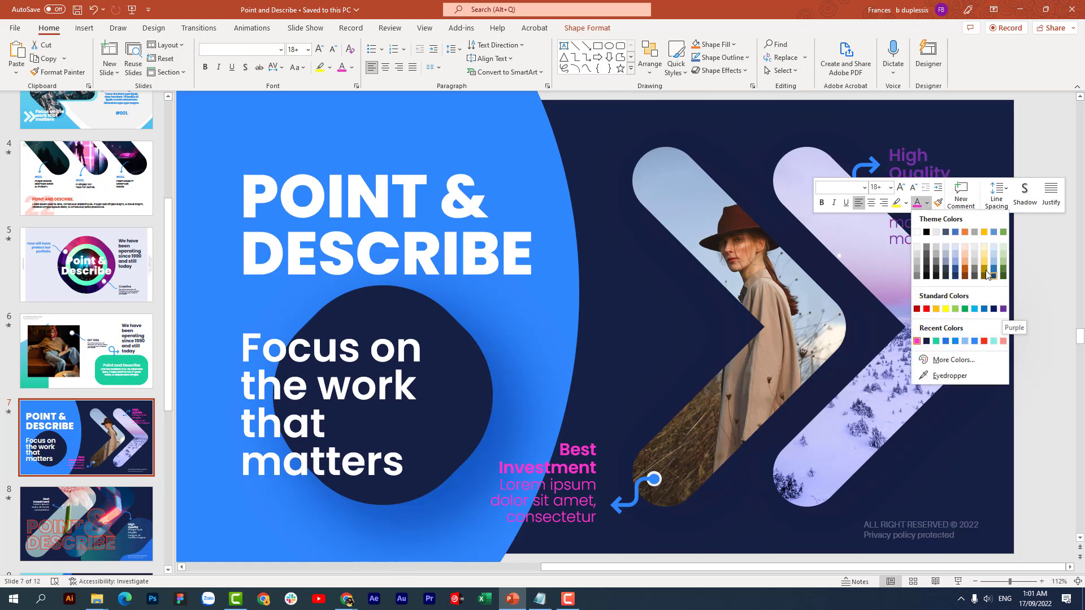
left_click(953, 360)
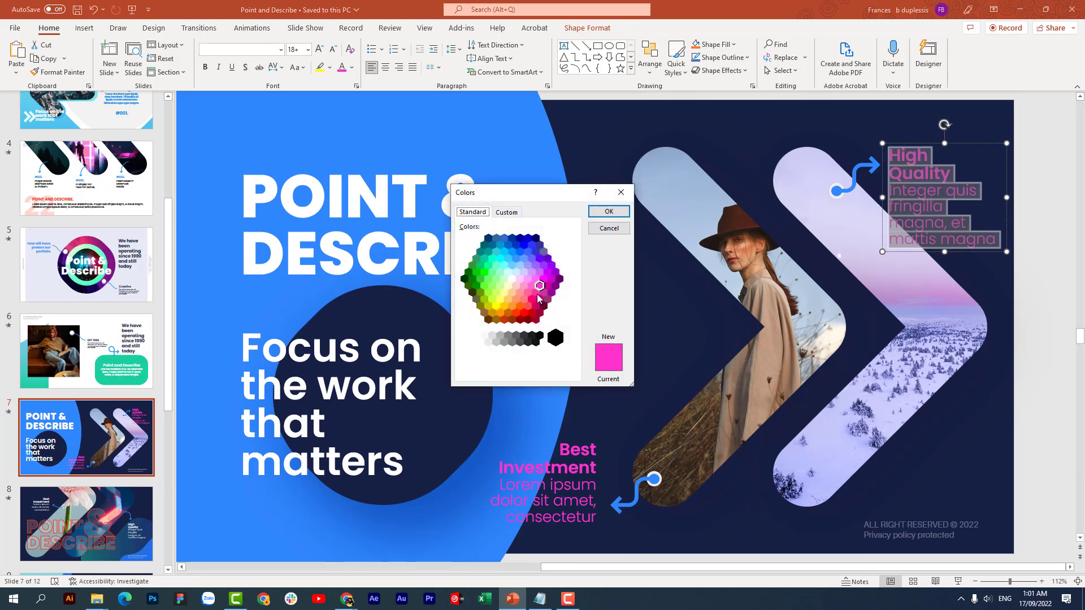
left_click(609, 212)
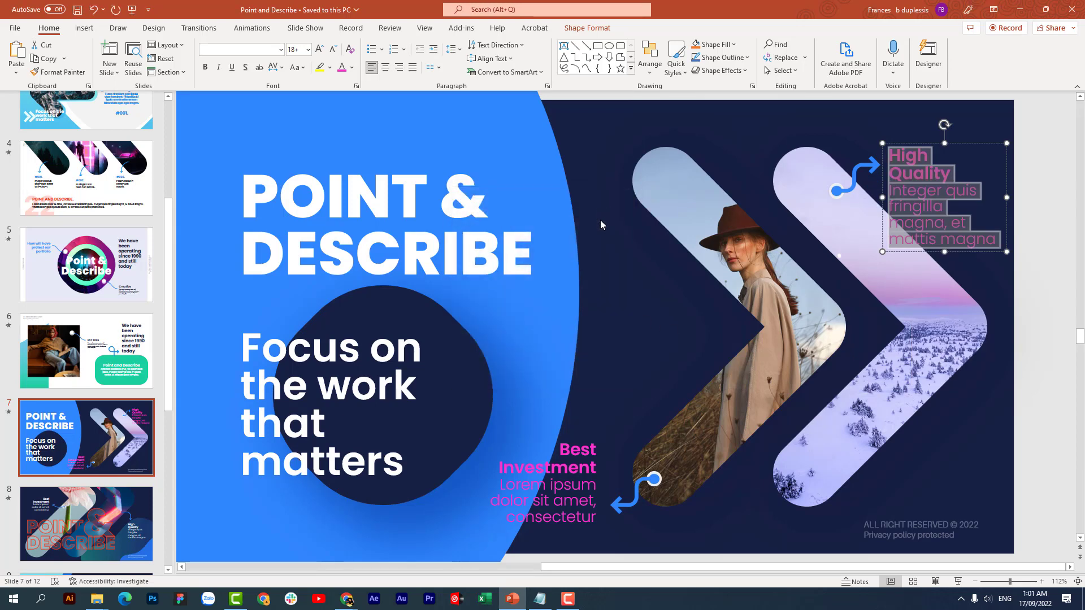
left_click(711, 349)
Reselect the Best Investment text, copy its formatting, then replay slide 7's transition
left_click(474, 444)
left_click(834, 249)
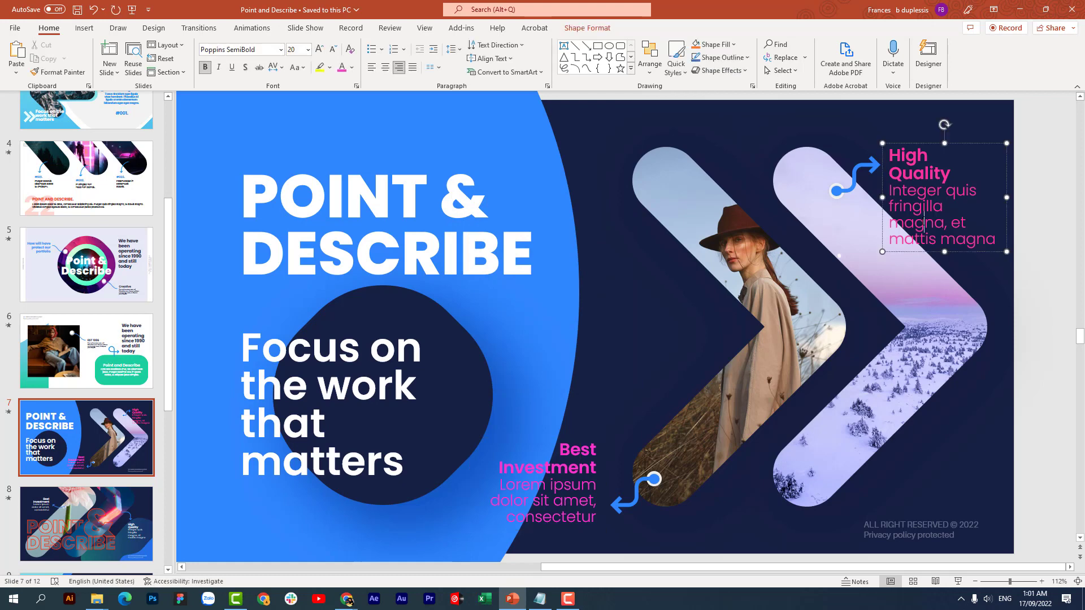
left_click(612, 451)
left_click(571, 452)
key("ctrl+a")
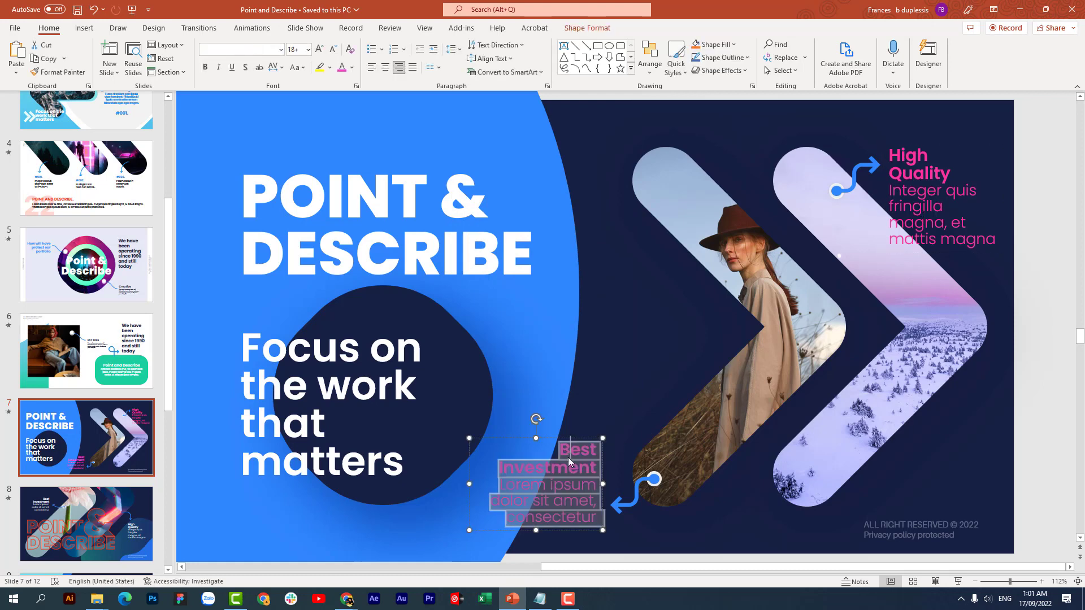
right_click(571, 460)
left_click(690, 494)
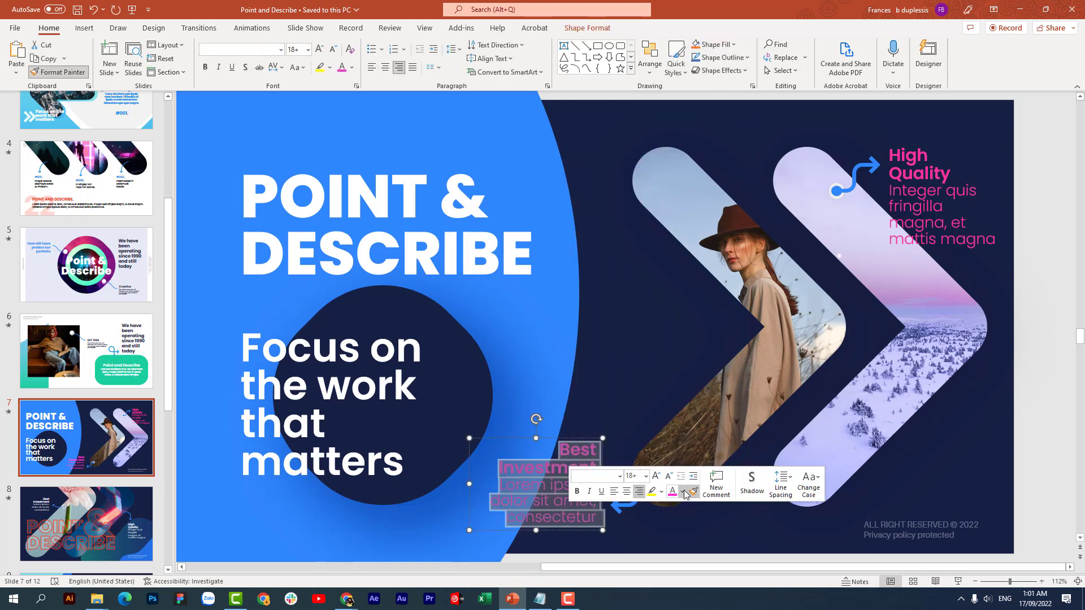
left_click(685, 495)
key("Escape")
left_click(632, 398)
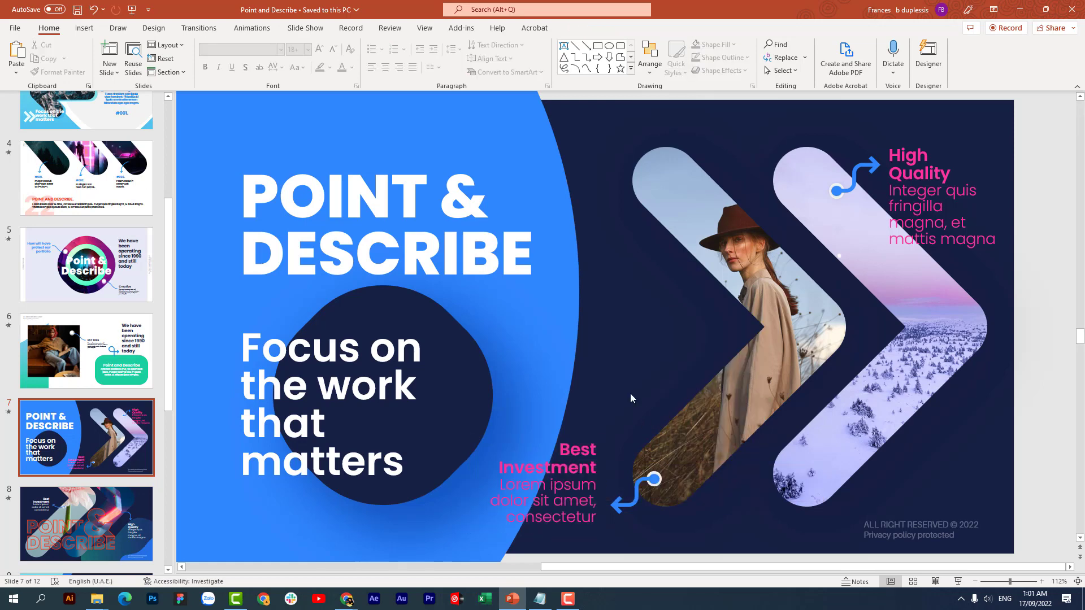
left_click(9, 413)
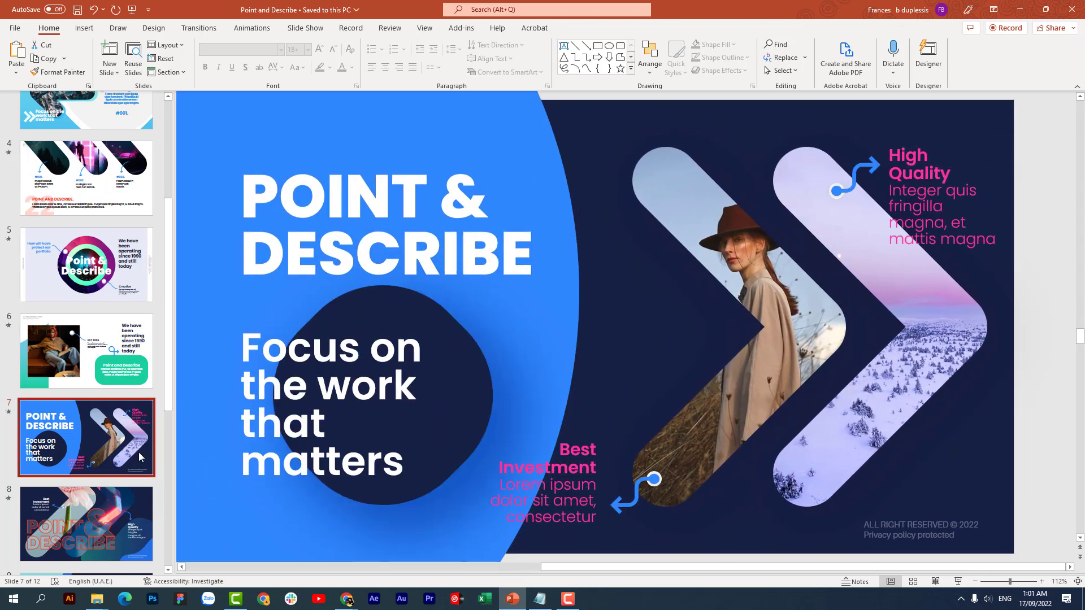
Open the dark blob's Format Shape fill settings and browse the preset gradients
left_click(462, 376)
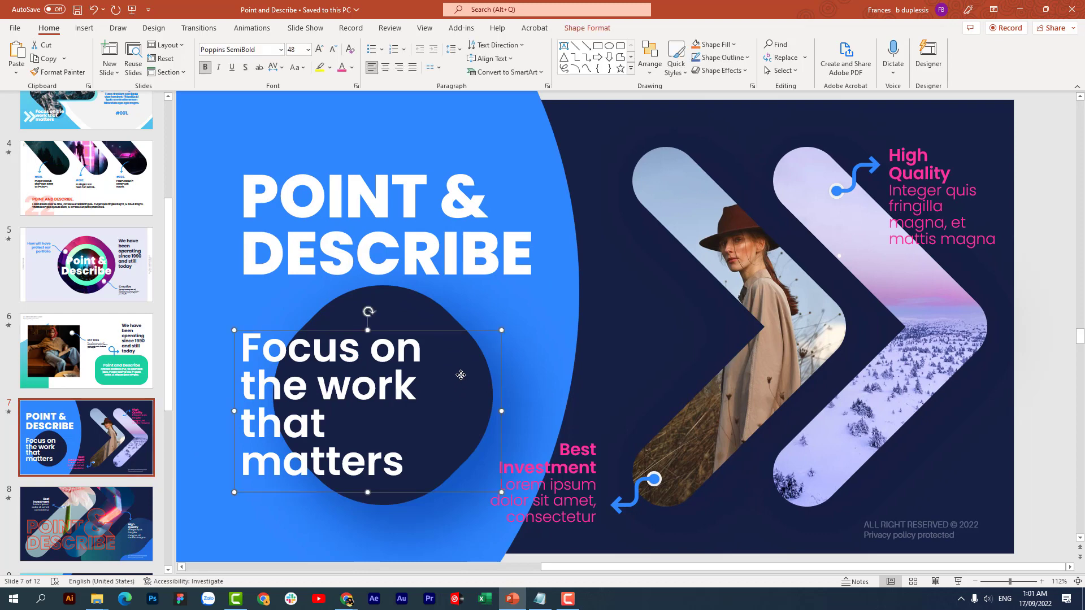
right_click(432, 312)
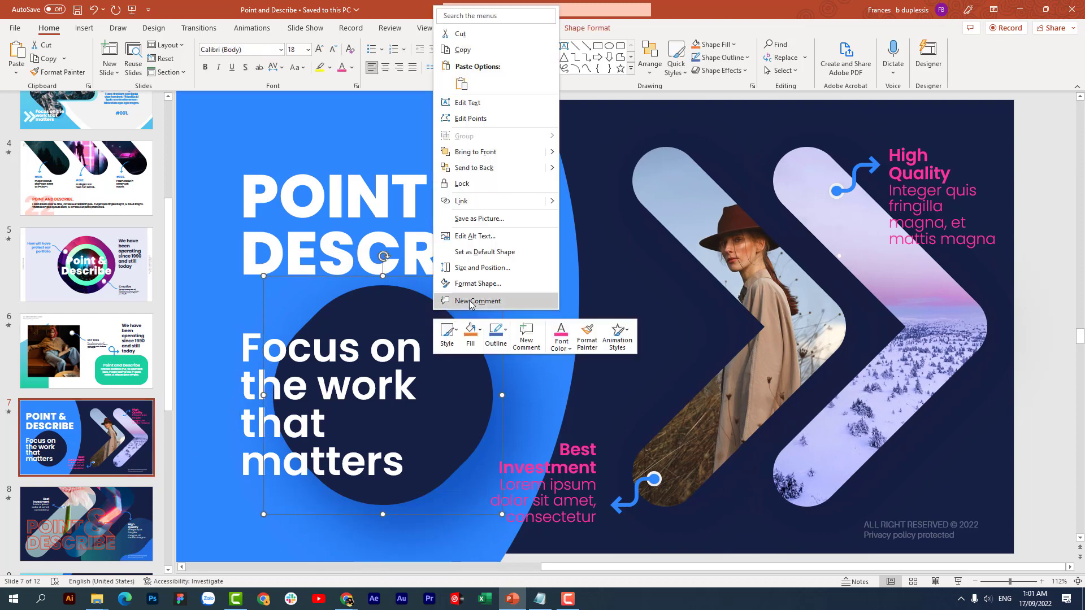
left_click(481, 289)
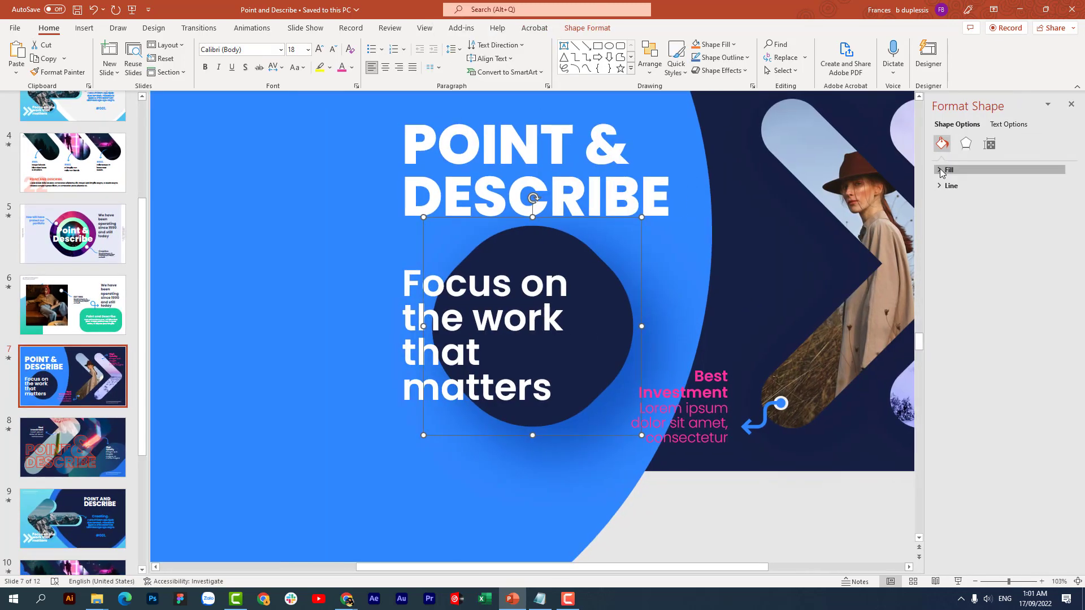
left_click(949, 170)
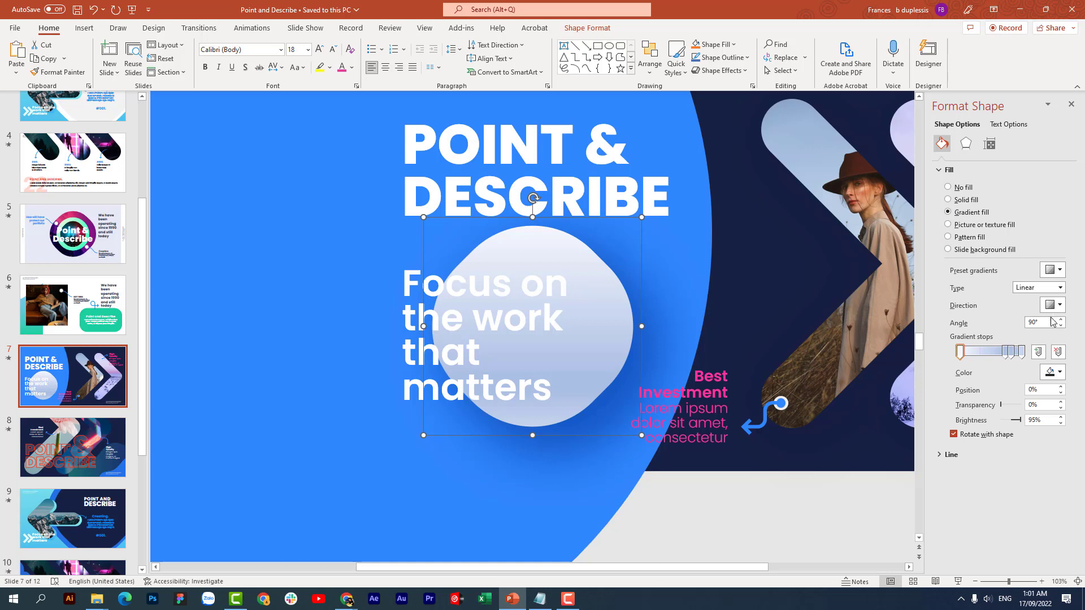
left_click(1060, 271)
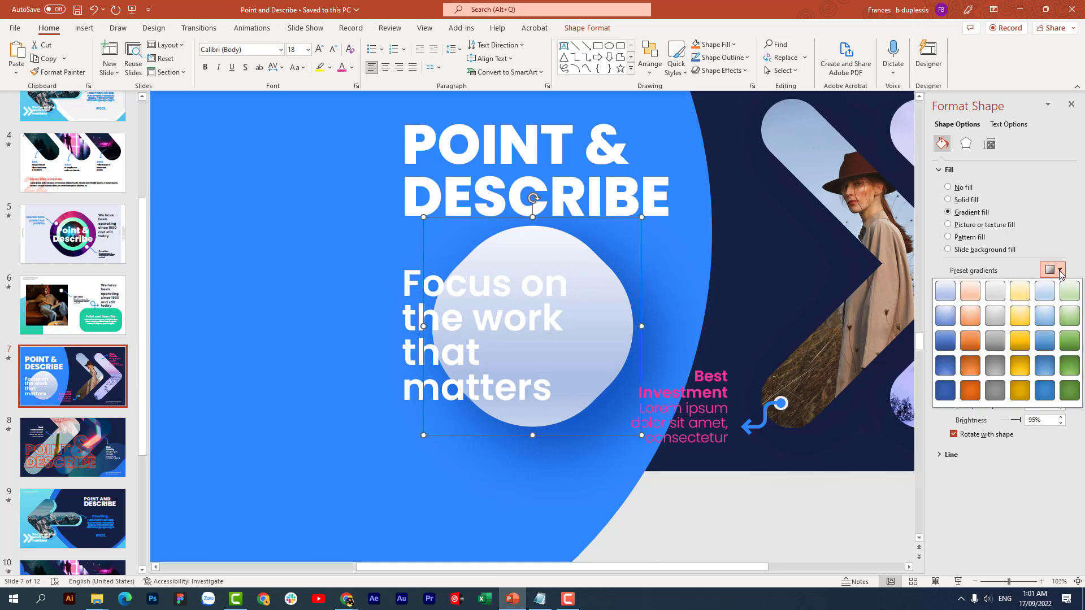
left_click(952, 295)
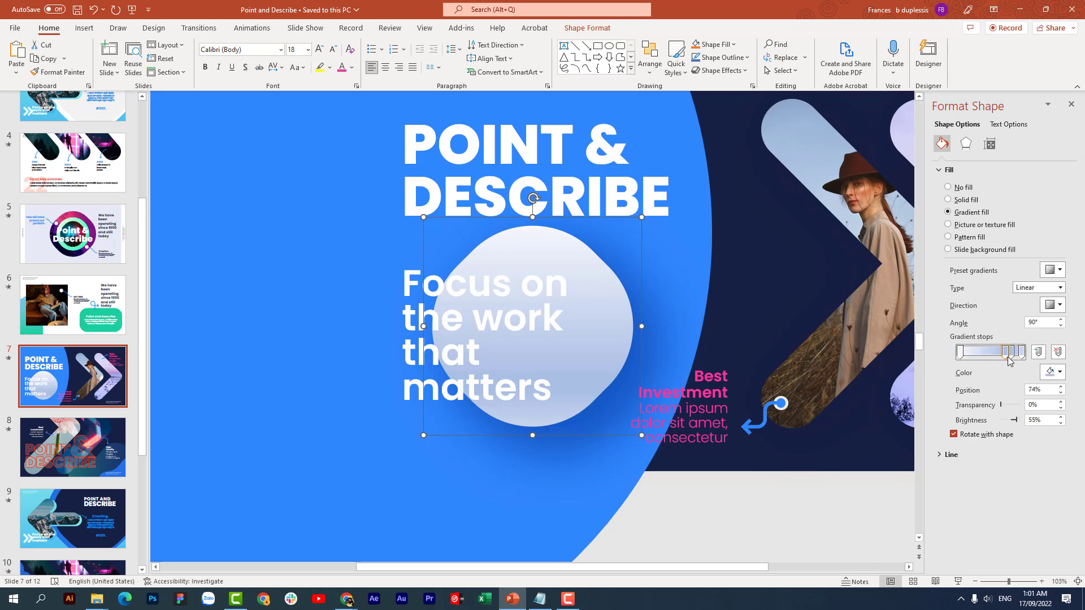
Colour the gradient stops: one pink, the last dark navy, the 83% stop purple
left_click(1060, 373)
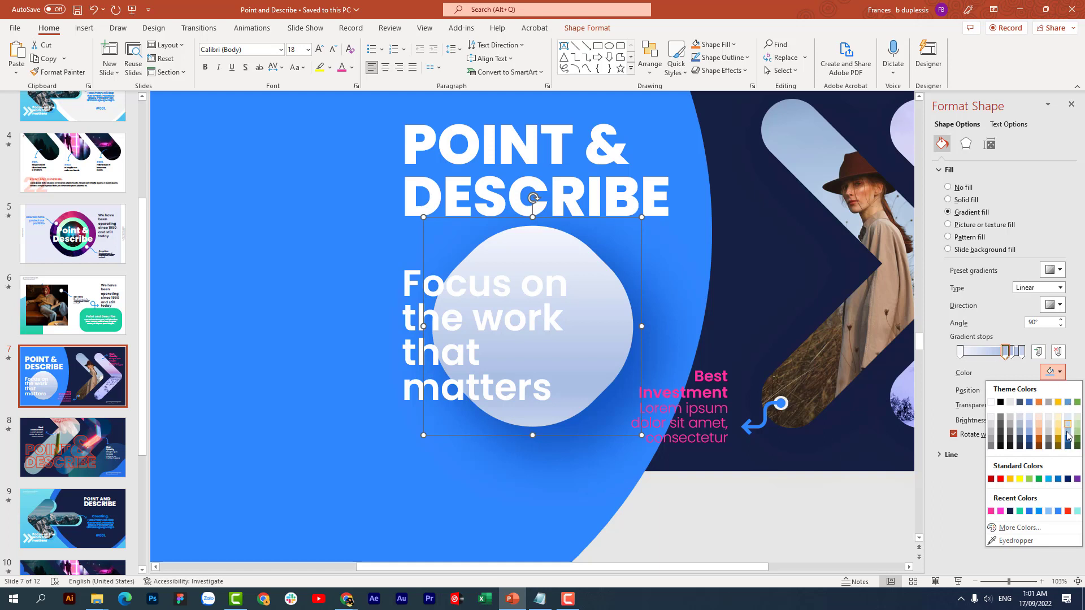
left_click(1001, 511)
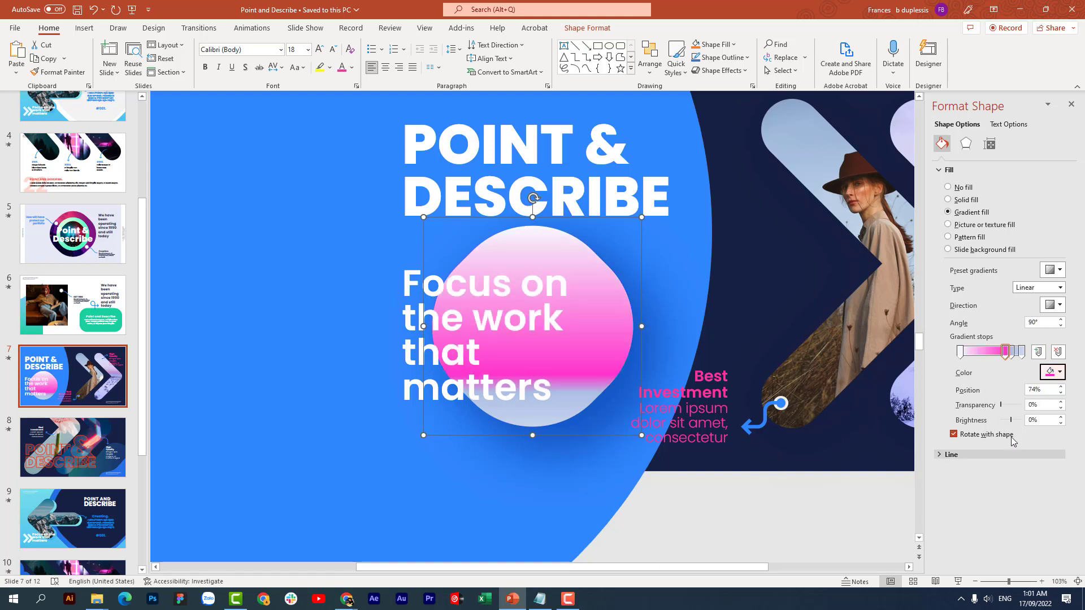
left_click(1021, 352)
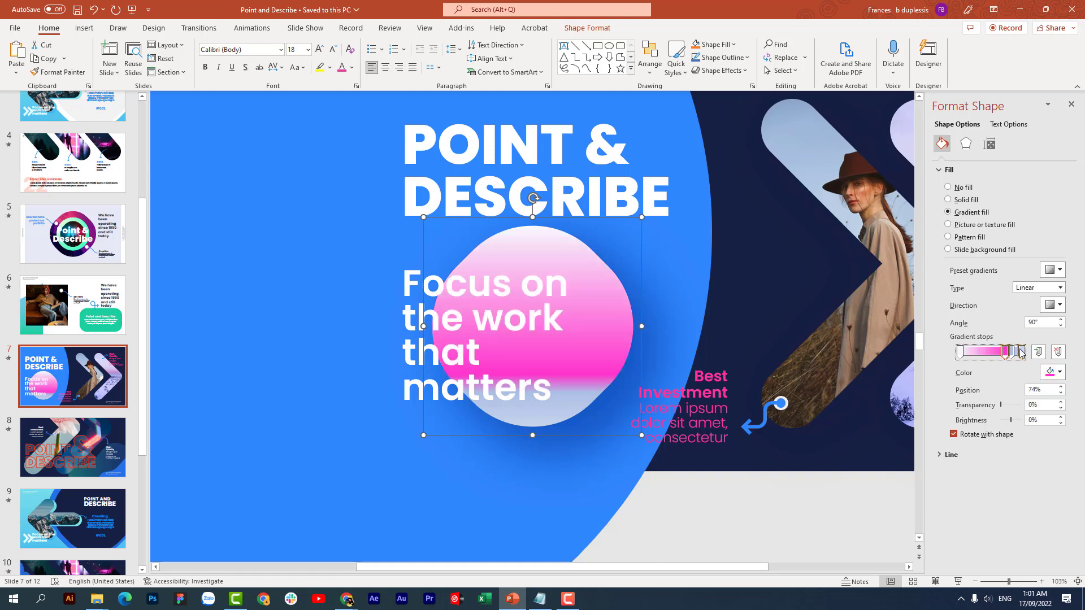
left_click(1059, 373)
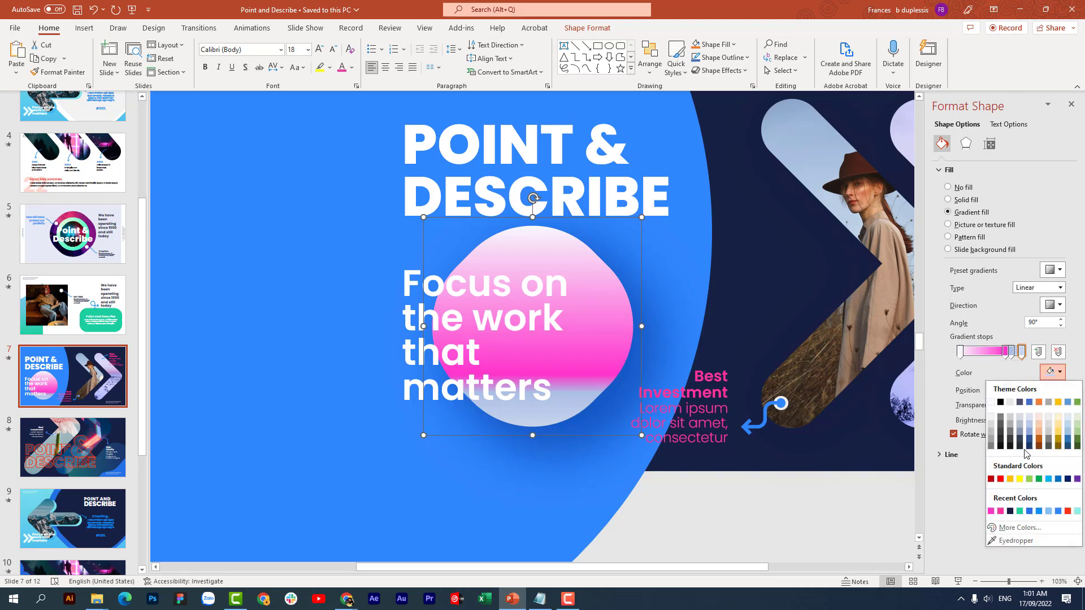
left_click(1067, 479)
left_click(1012, 352)
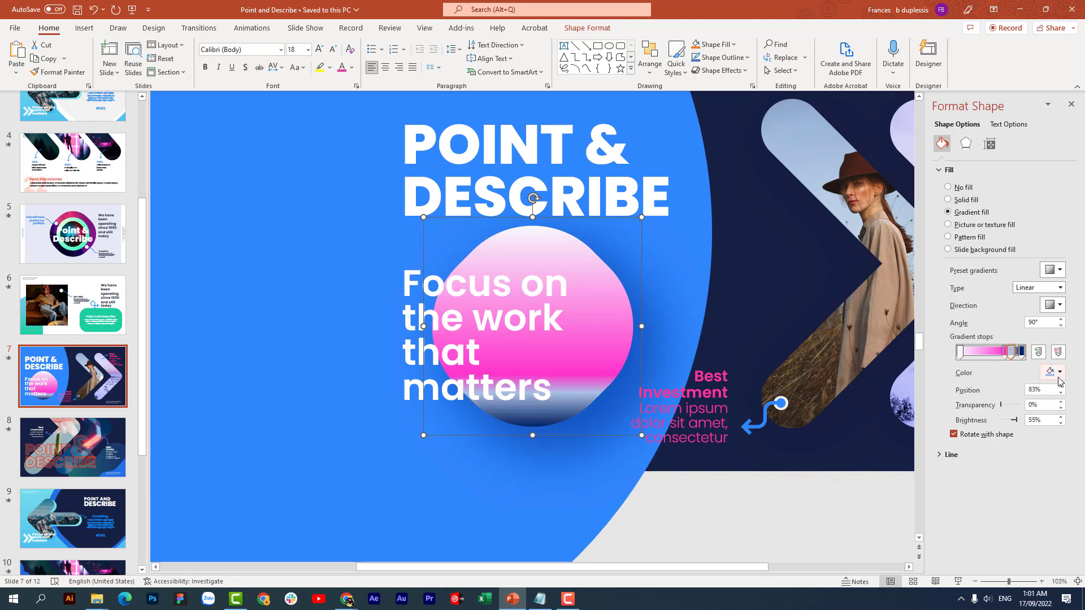
left_click(1060, 373)
left_click(1077, 479)
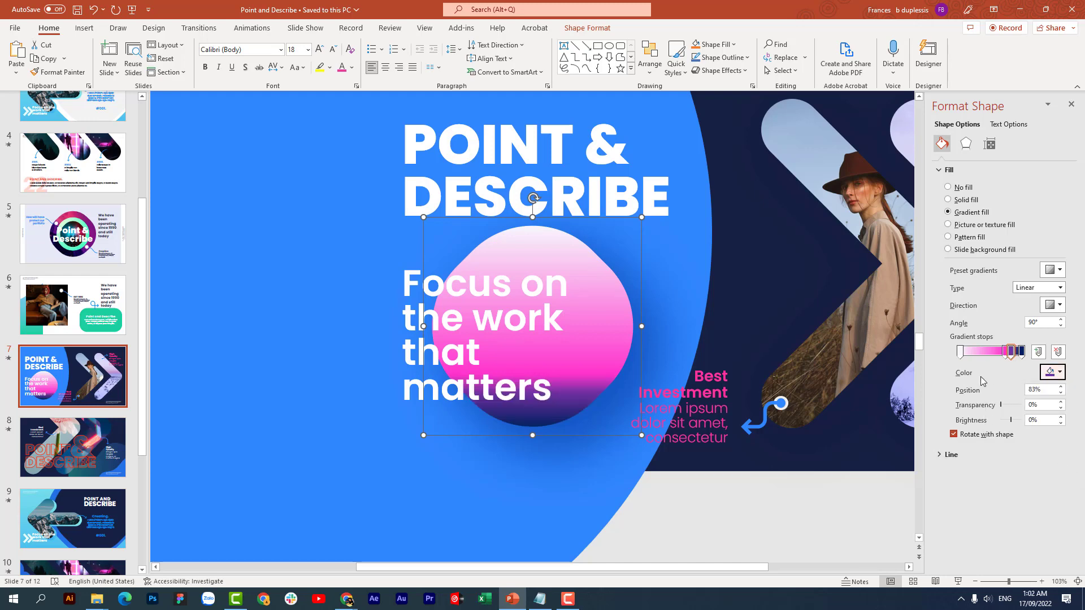
Set the first gradient stop to dark navy after briefly trying purple
left_click(961, 353)
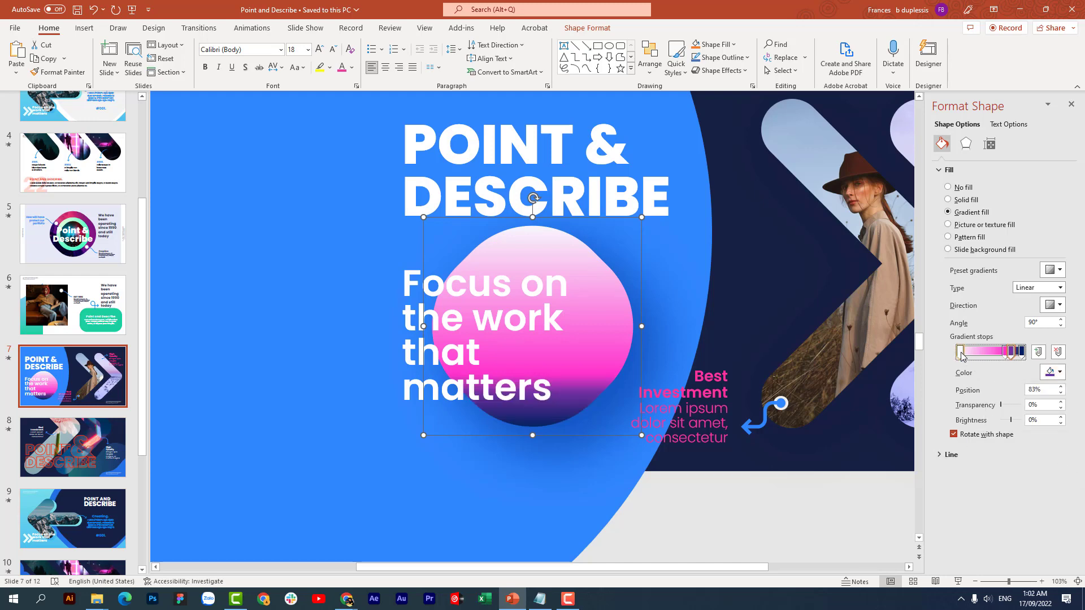
left_click(1061, 371)
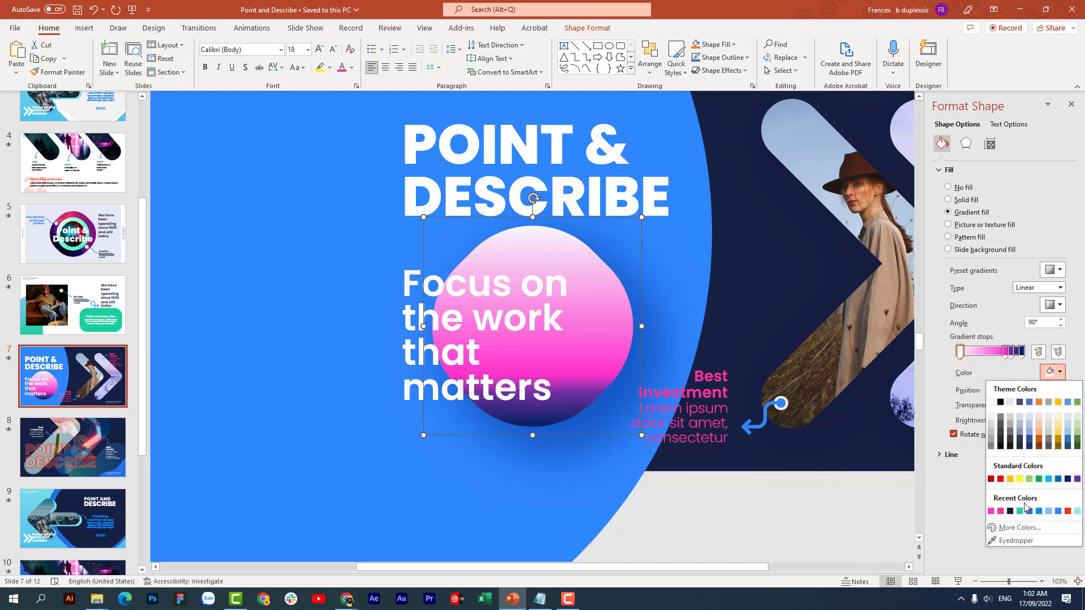
left_click(1077, 479)
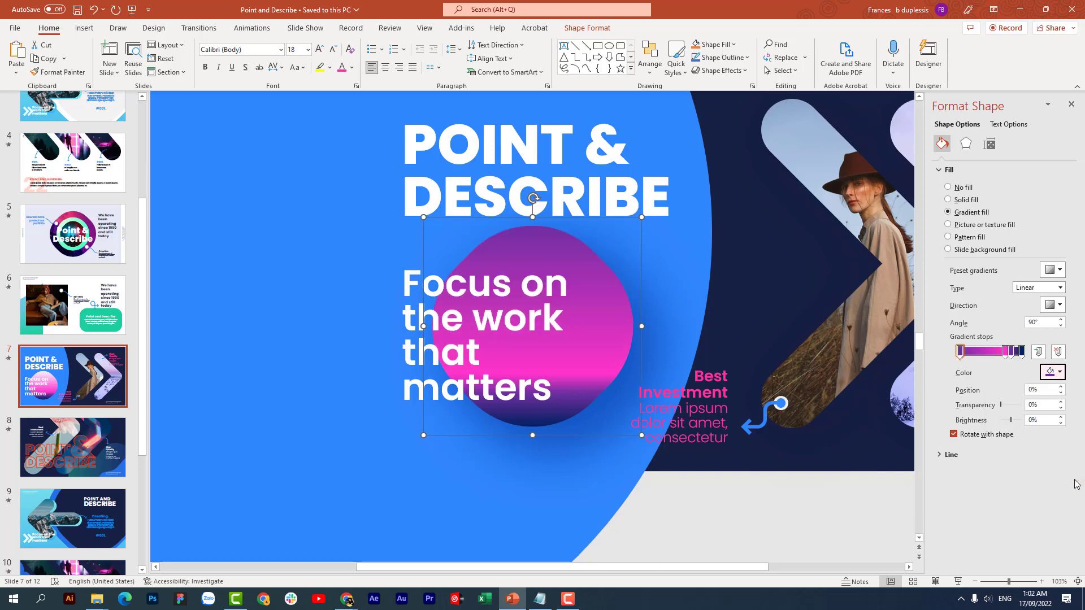
left_click(1060, 373)
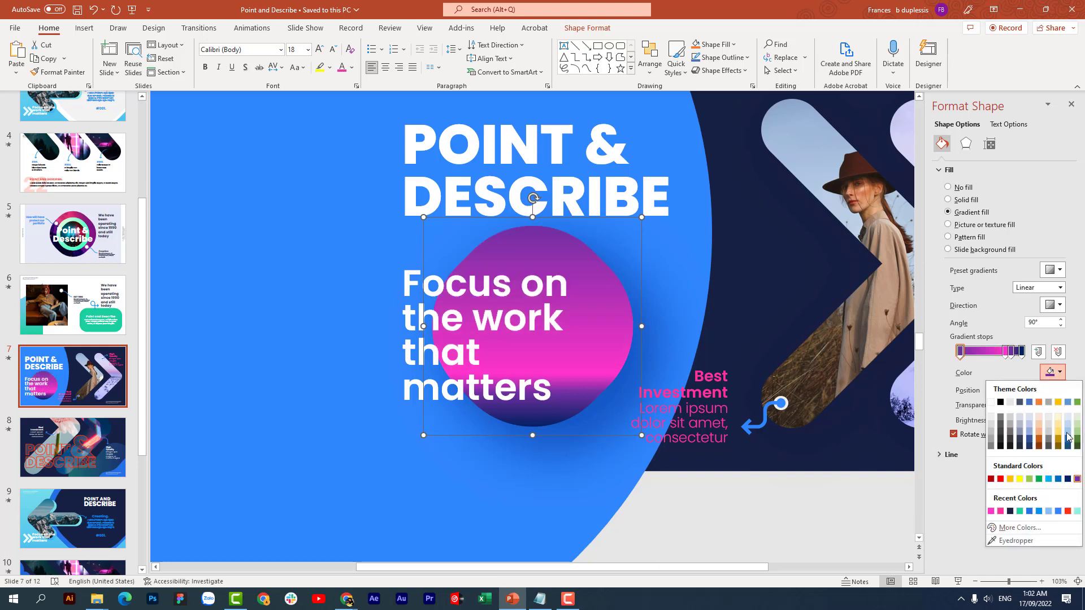
left_click(1067, 480)
Fill the large blue curved shape with dark navy and replay slide 7's animations
left_click(780, 252)
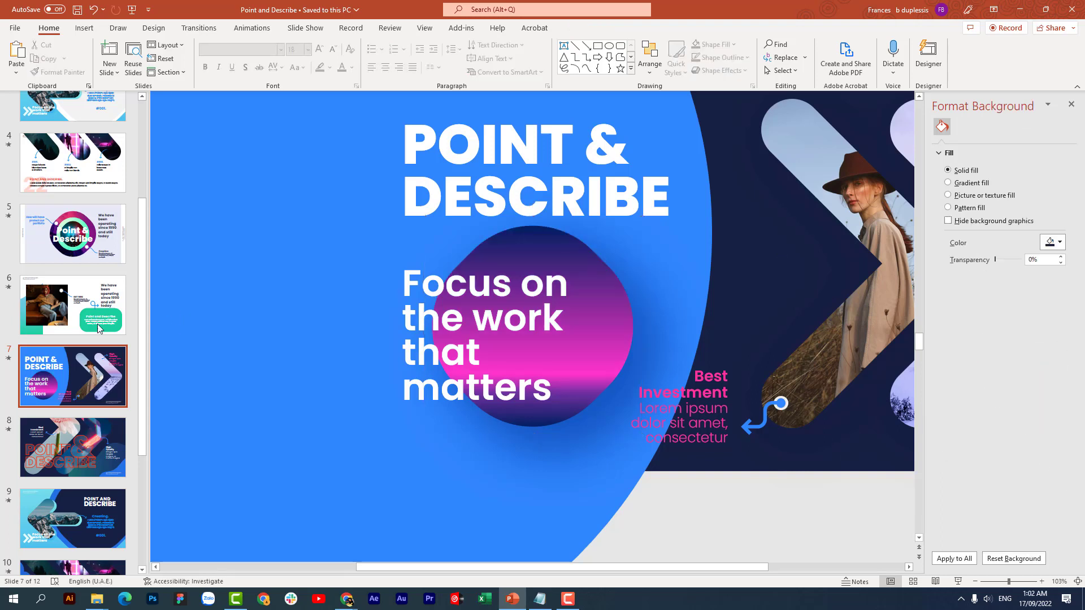
left_click(8, 358)
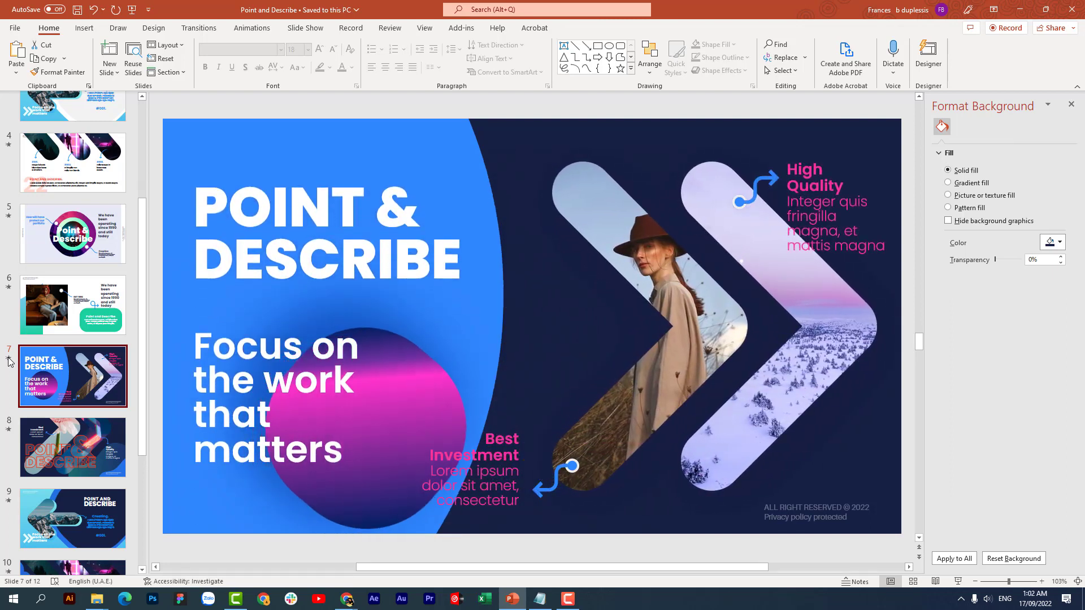
left_click(178, 279)
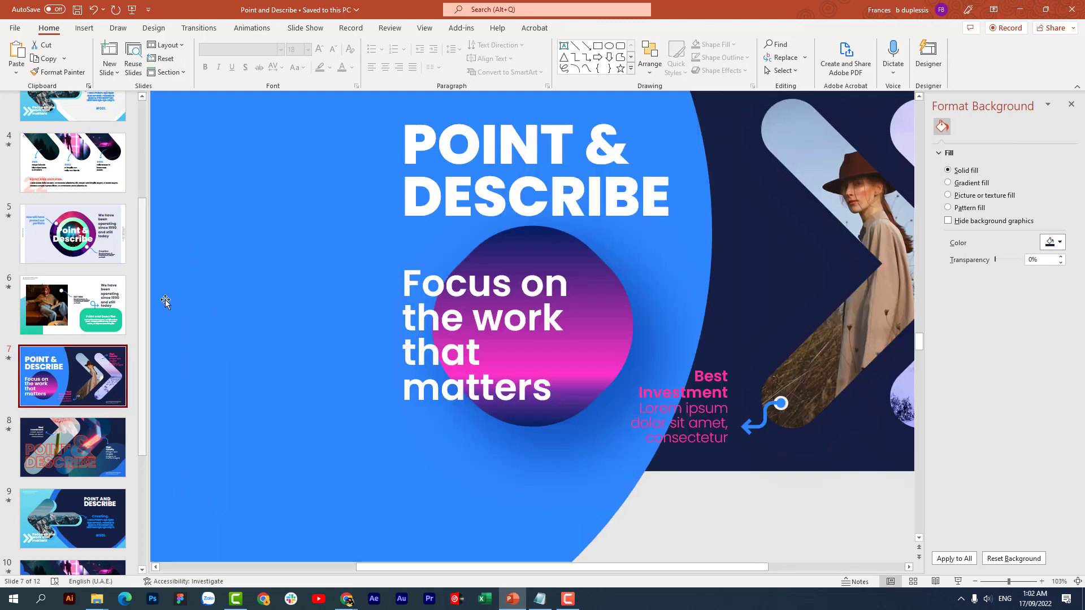
right_click(255, 239)
left_click(293, 201)
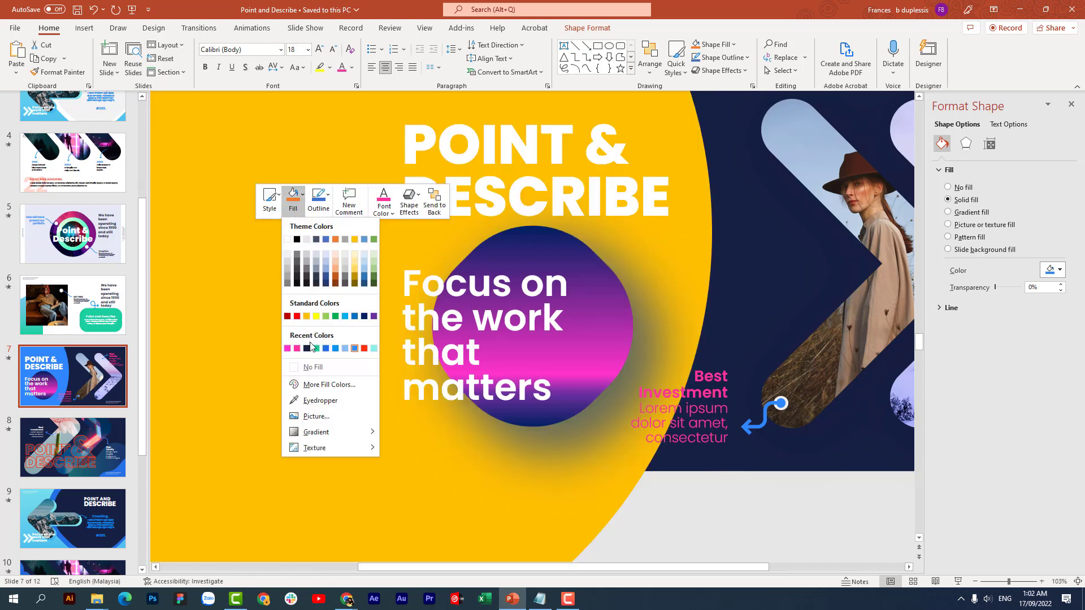
left_click(307, 348)
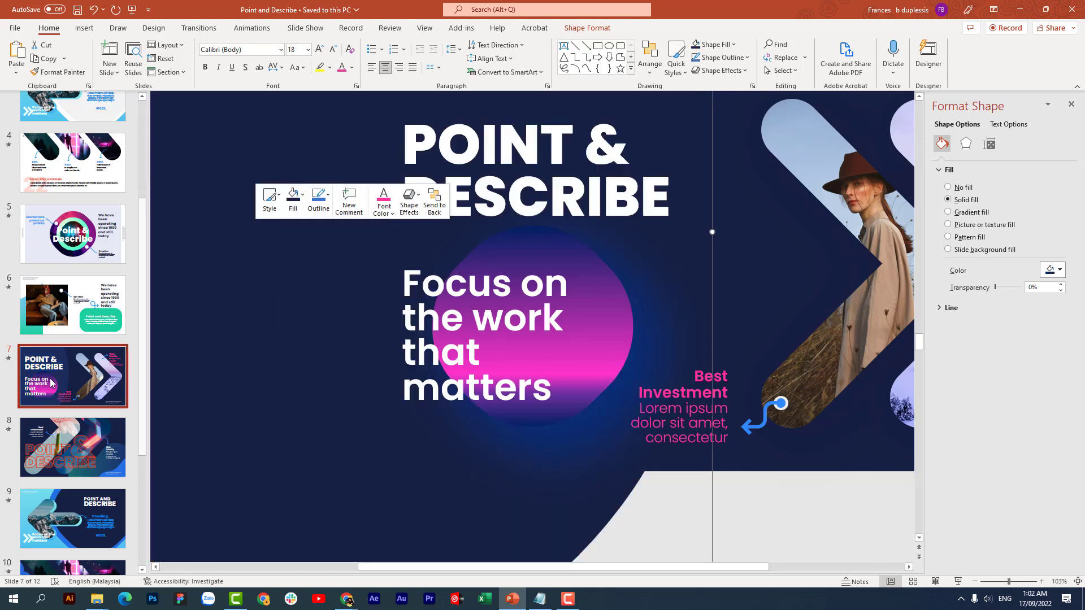
left_click(8, 359)
left_click(8, 359)
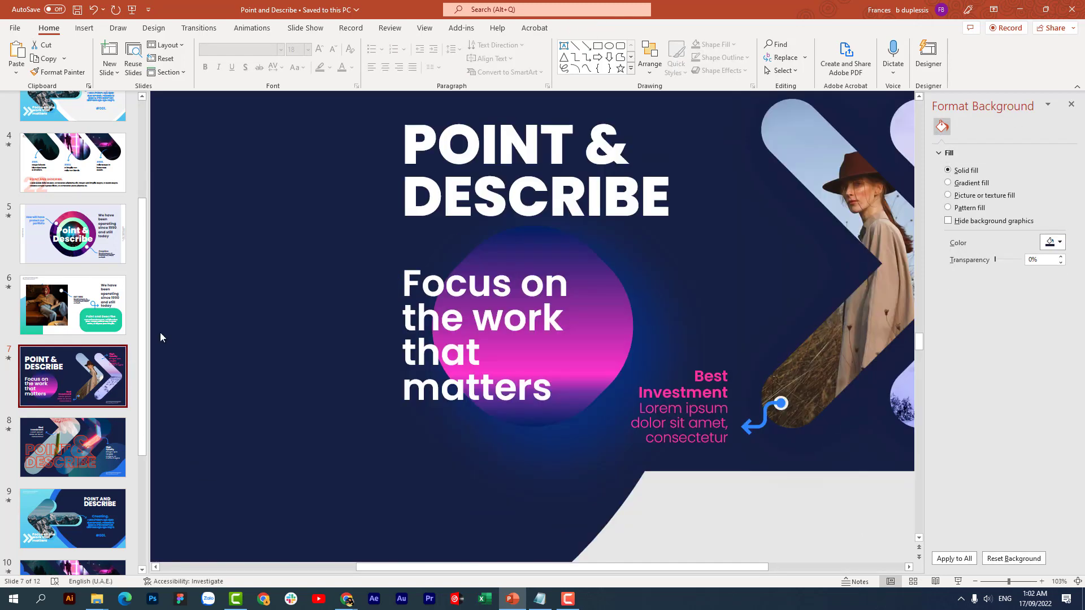
Change the curved shape to a darker navy fill and preview the slide
left_click(283, 280)
right_click(284, 283)
left_click(321, 201)
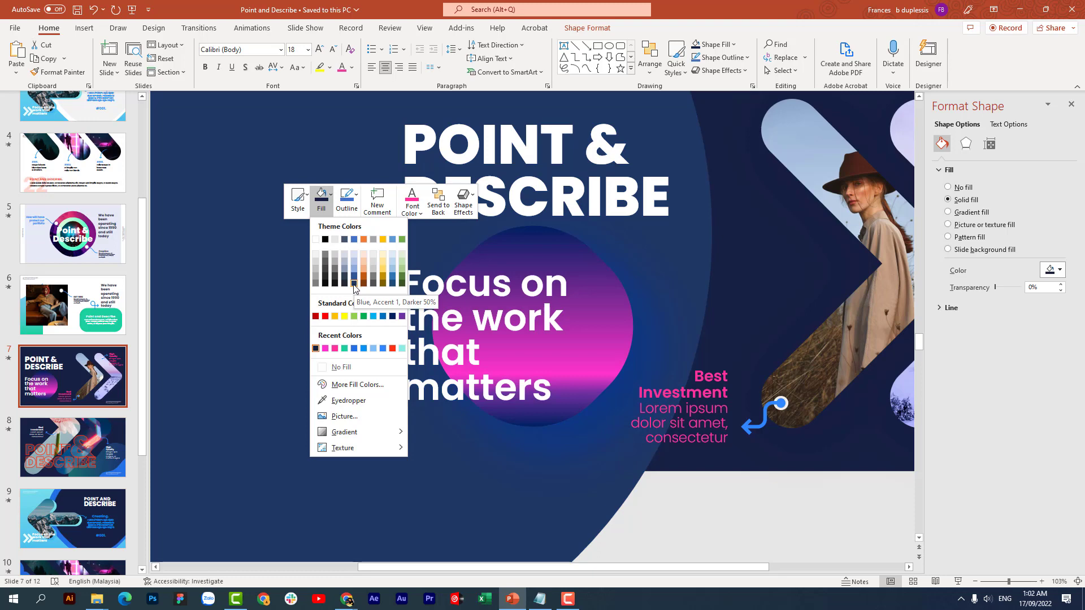
left_click(354, 285)
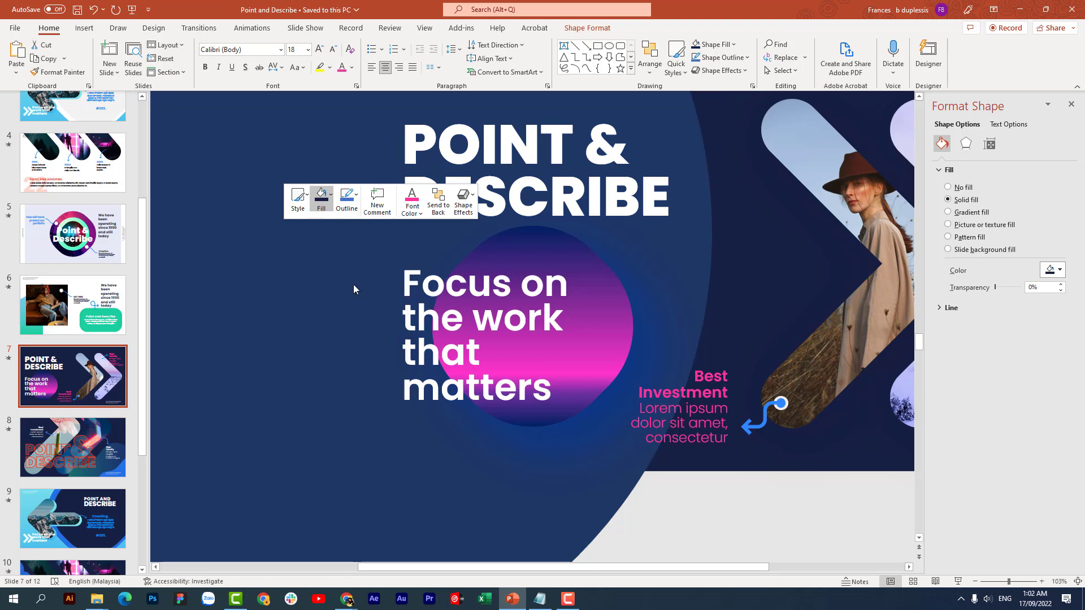
left_click(9, 360)
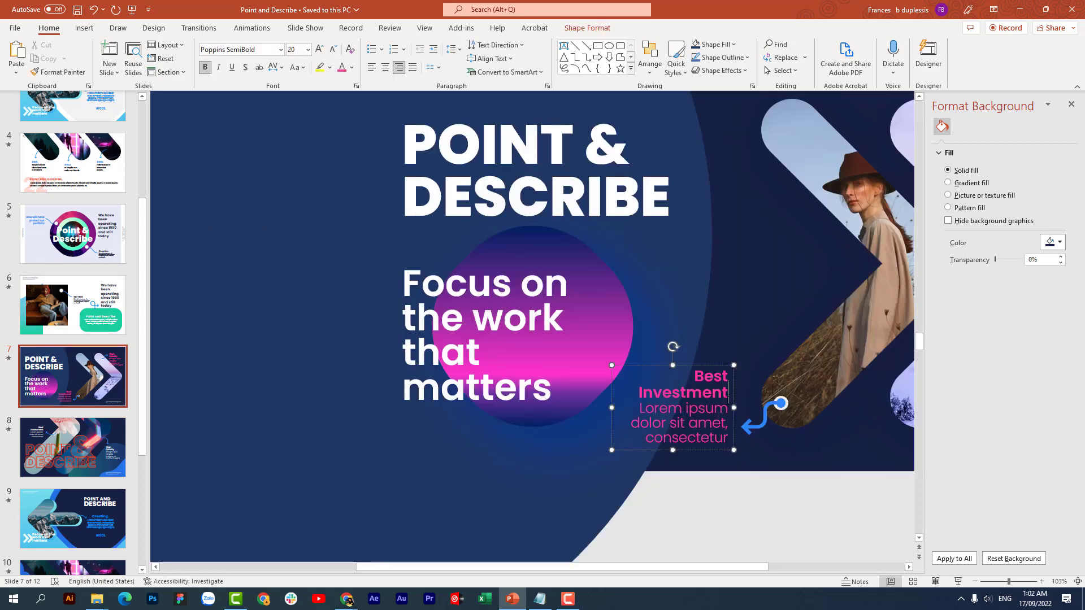
Turn the 'Best Investment' text white and zoom out to see the whole slide
left_click(727, 400)
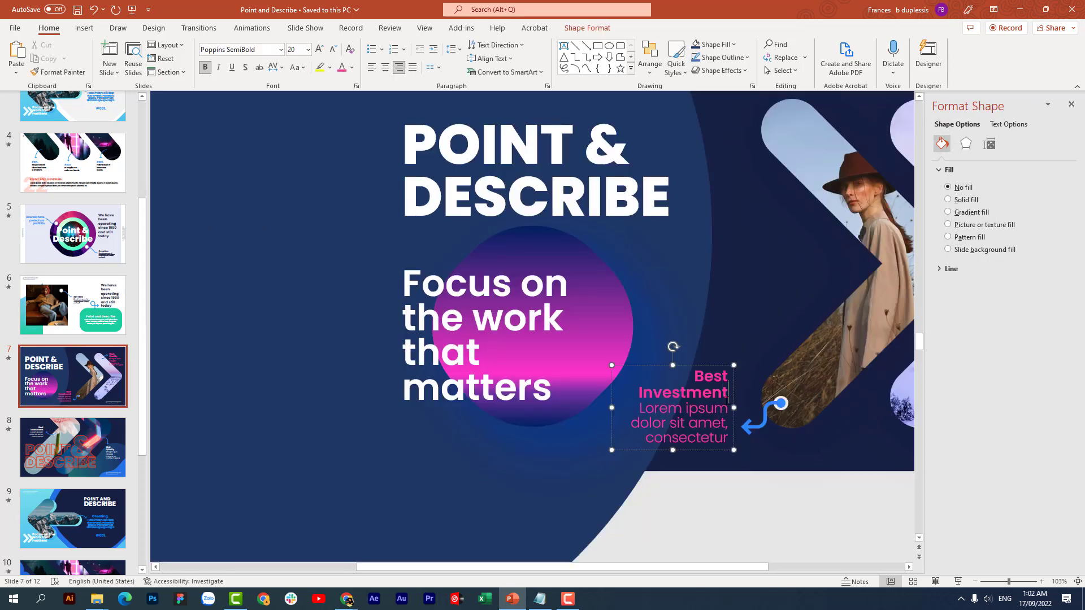
right_click(727, 400)
left_click(839, 435)
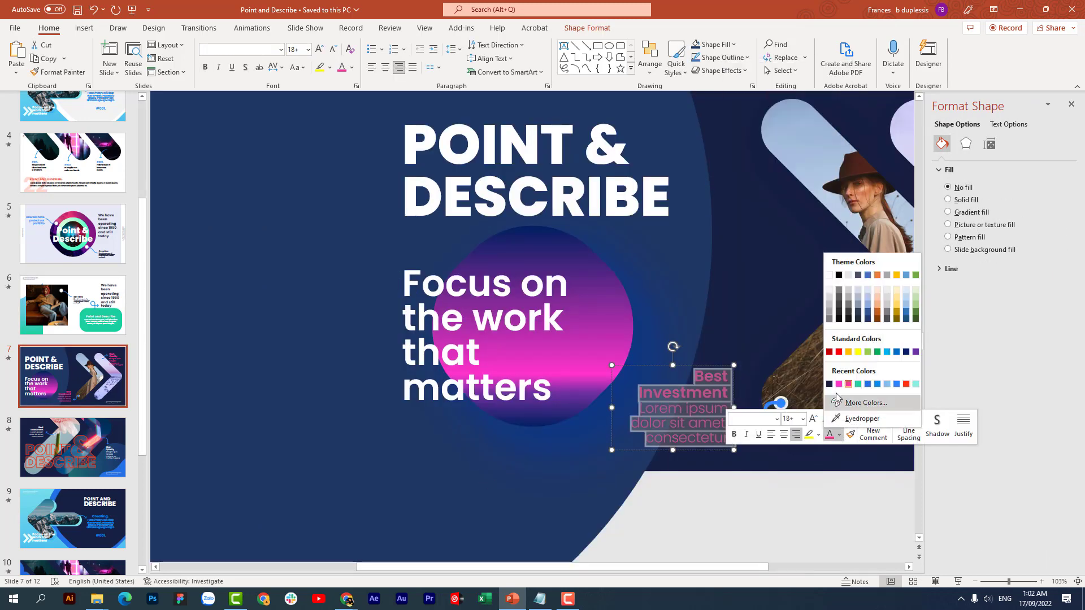
left_click(838, 277)
left_click(778, 265)
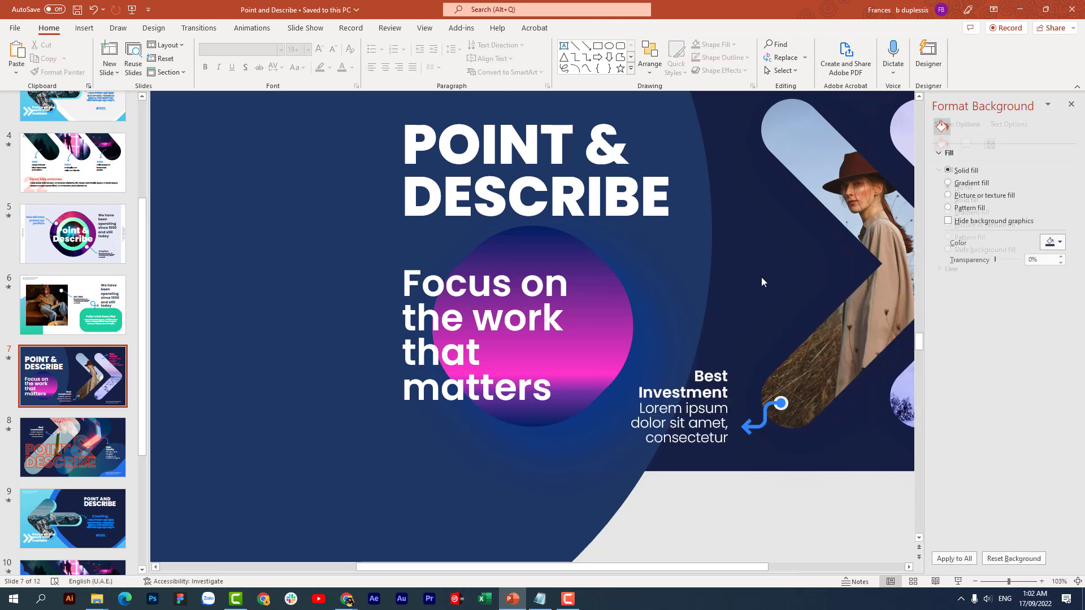
left_click_drag(1009, 581, 993, 581)
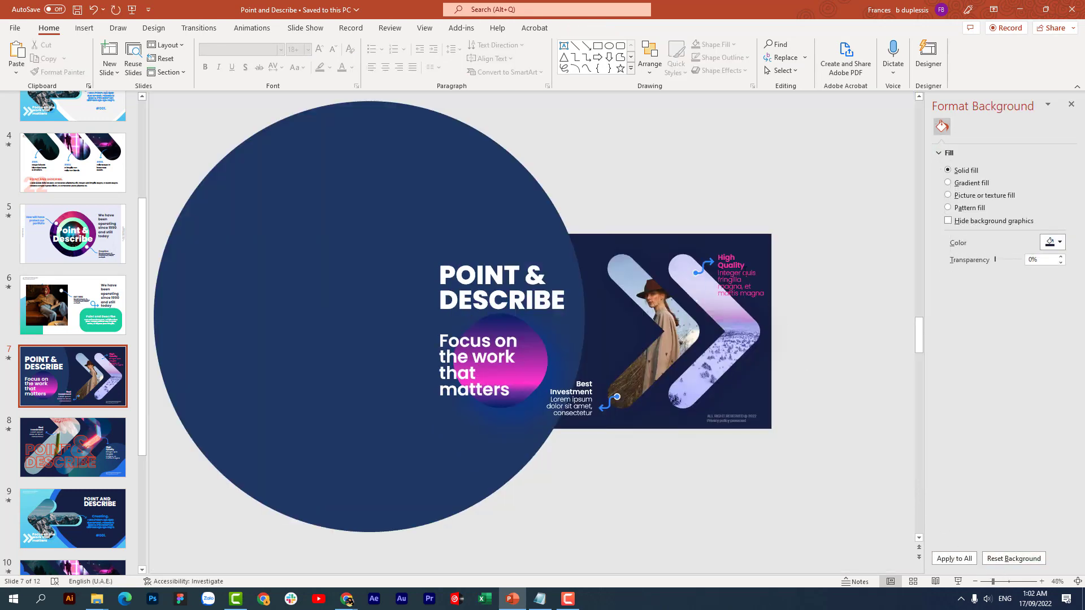
Turn the 'High Quality' caption white, preview slide 7, then move to slide 6
left_click(731, 266)
right_click(740, 268)
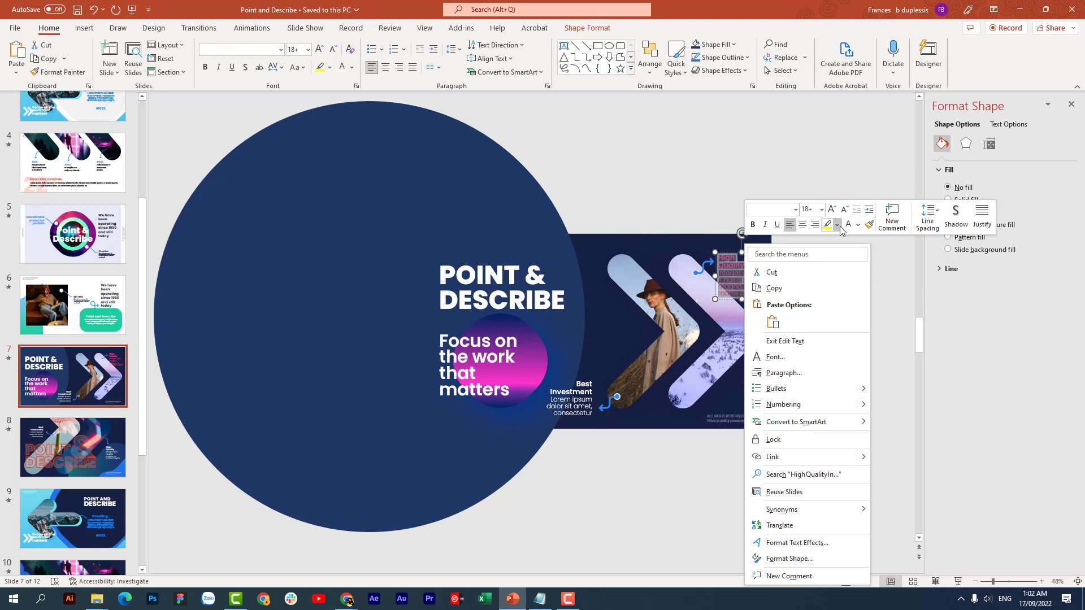
left_click(848, 225)
left_click(732, 195)
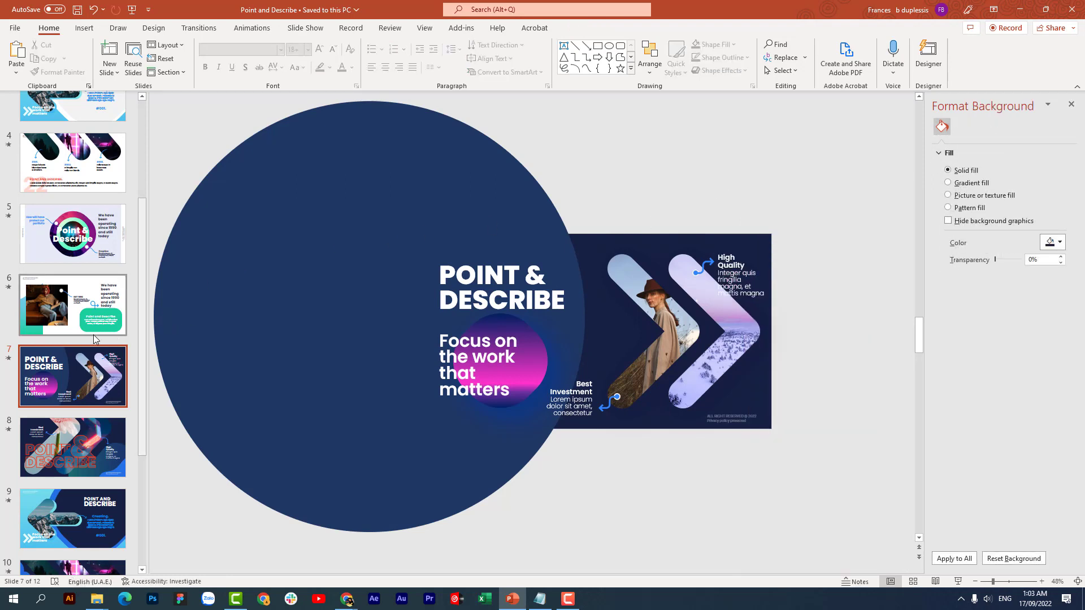
left_click(9, 358)
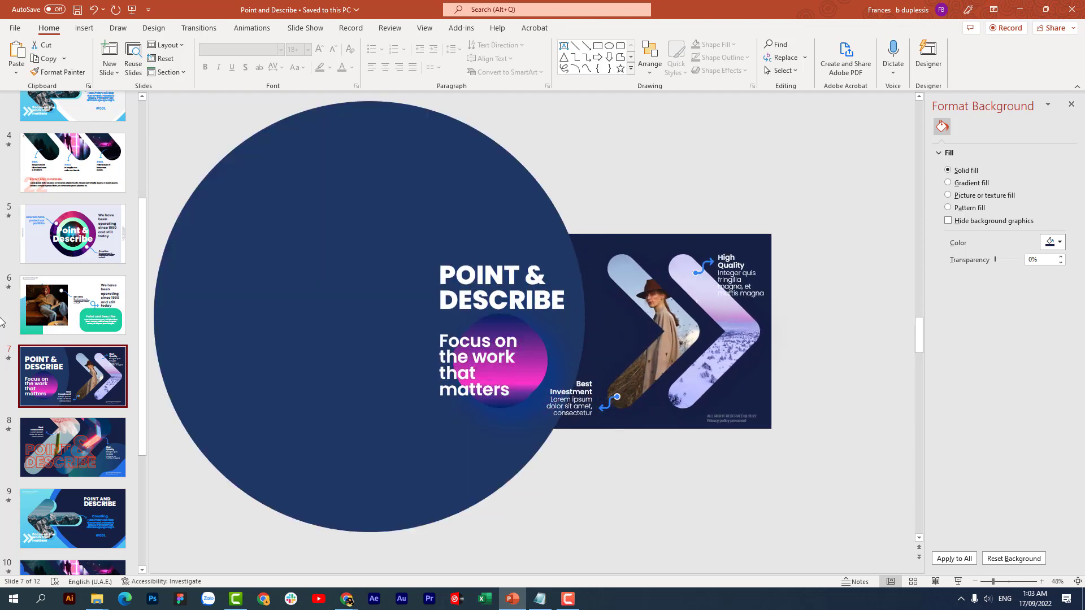
left_click(12, 291)
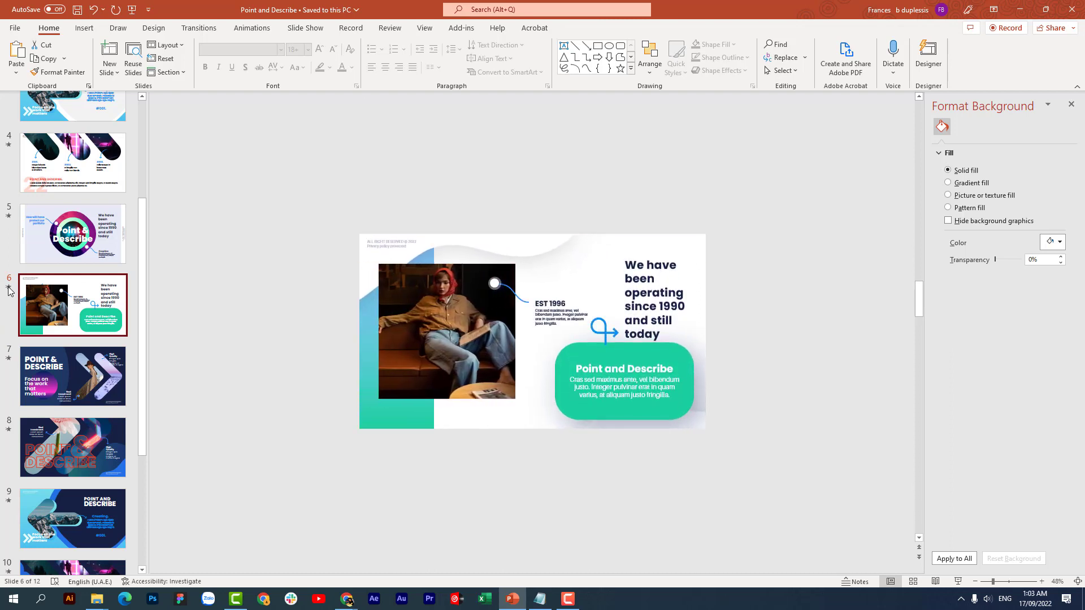
Fill the green Point and Describe box with yellow from the Standard colour palette
left_click(582, 352)
right_click(574, 348)
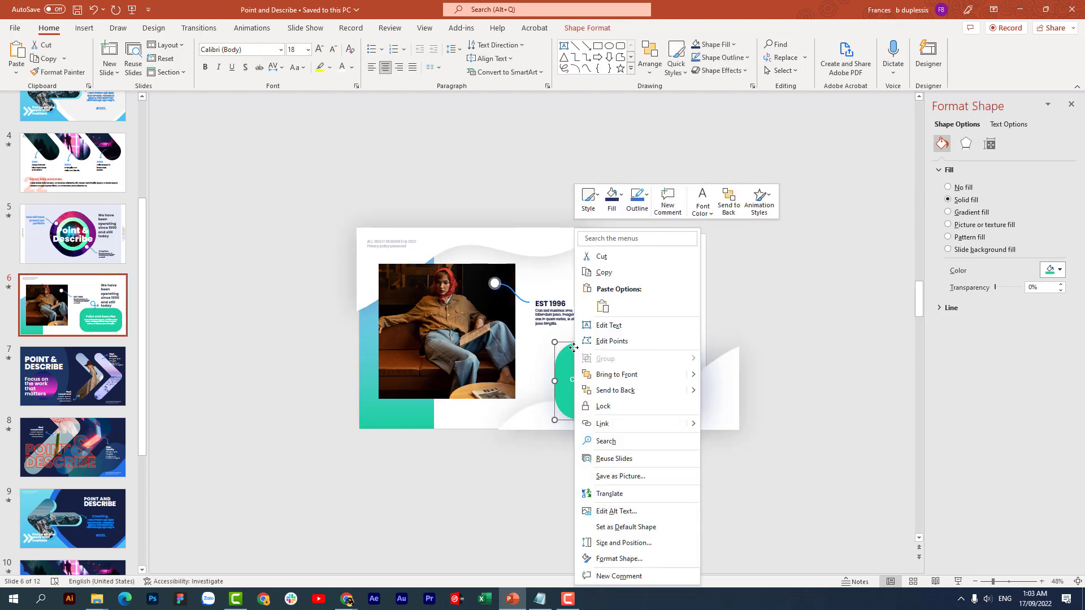
left_click(611, 199)
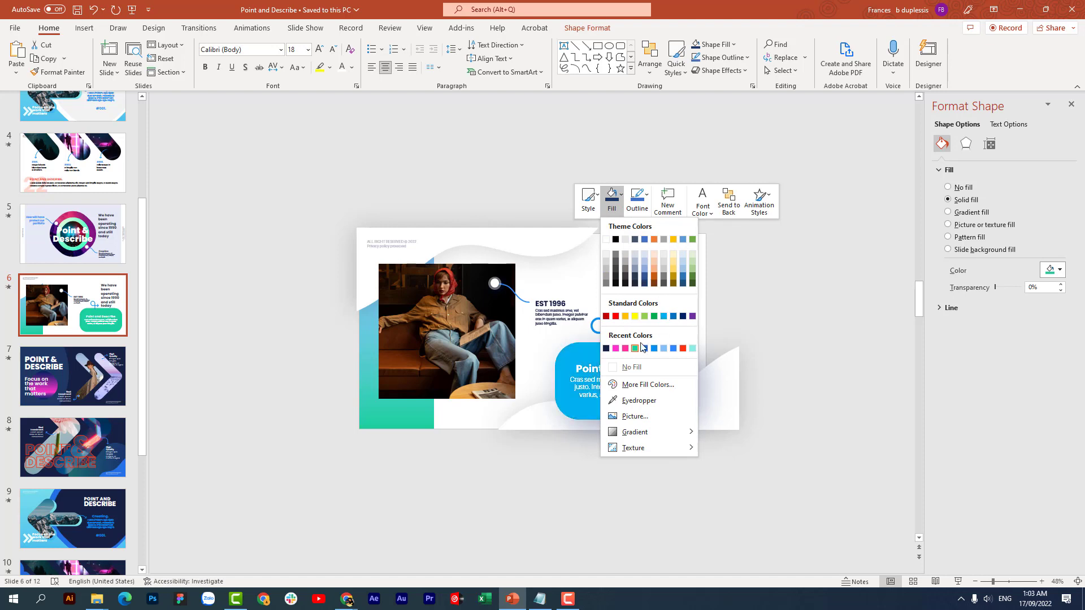
left_click(647, 386)
left_click(489, 201)
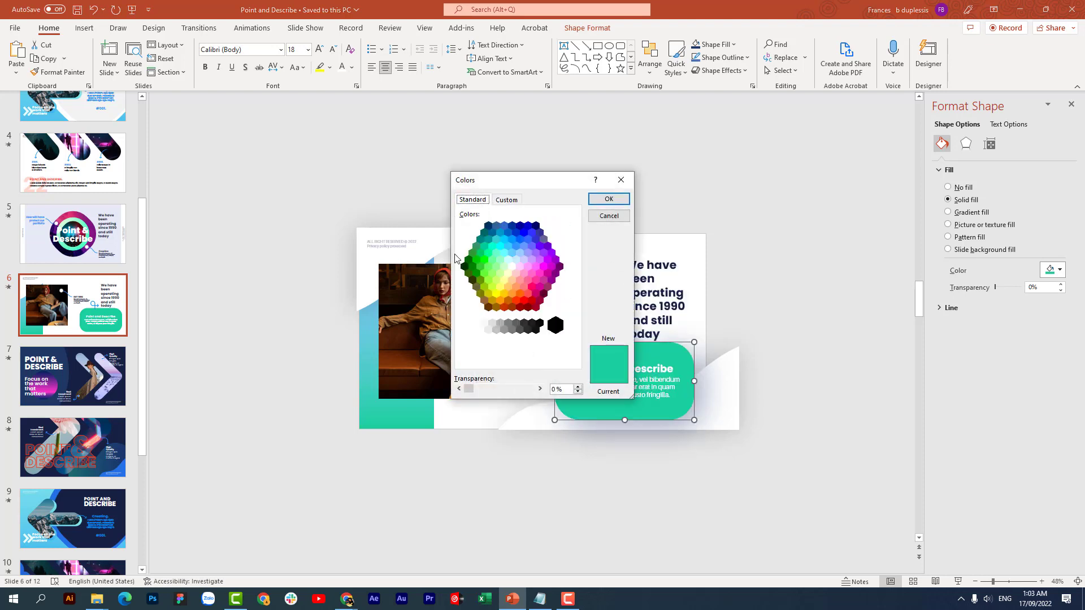
left_click(504, 294)
left_click(597, 201)
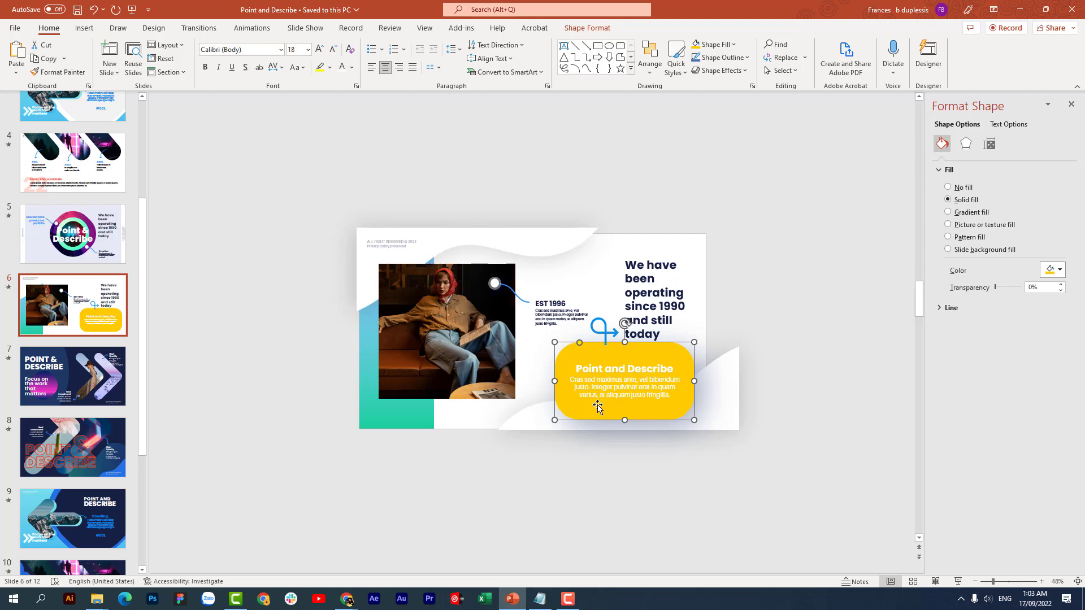
right_click(614, 357)
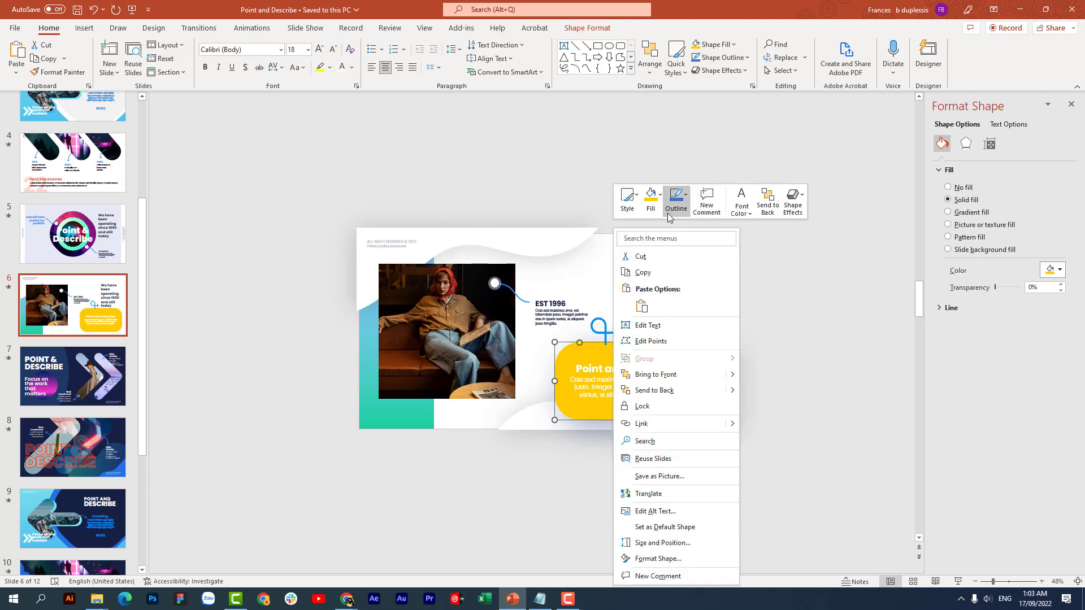
left_click(655, 559)
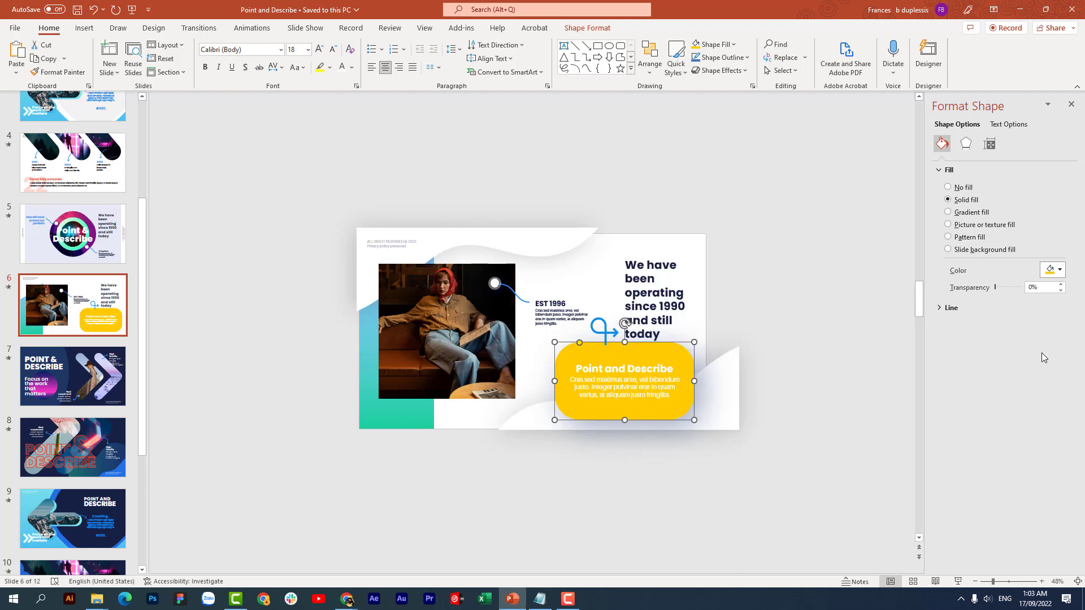
Switch the box to a gradient fill, delete the three middle stops, make the first stop gold
left_click(982, 214)
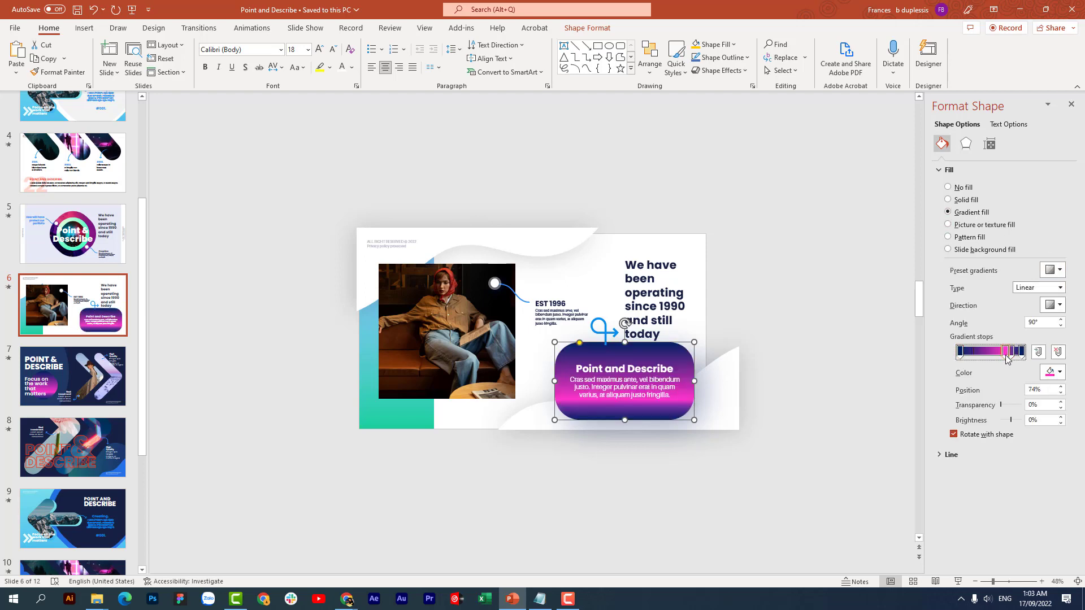
left_click(1059, 353)
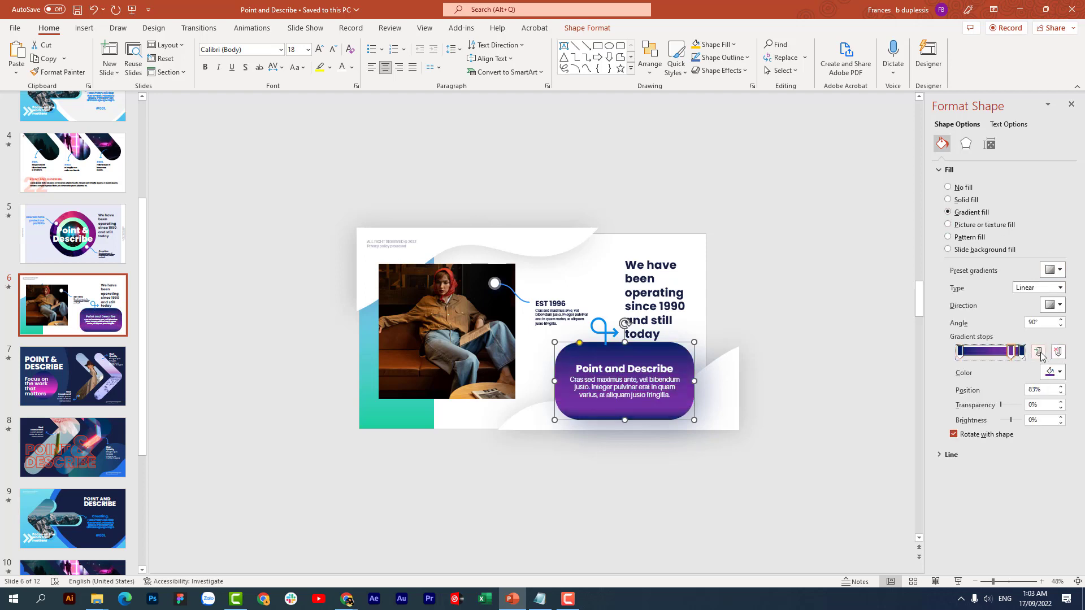
left_click(1059, 352)
left_click(1058, 353)
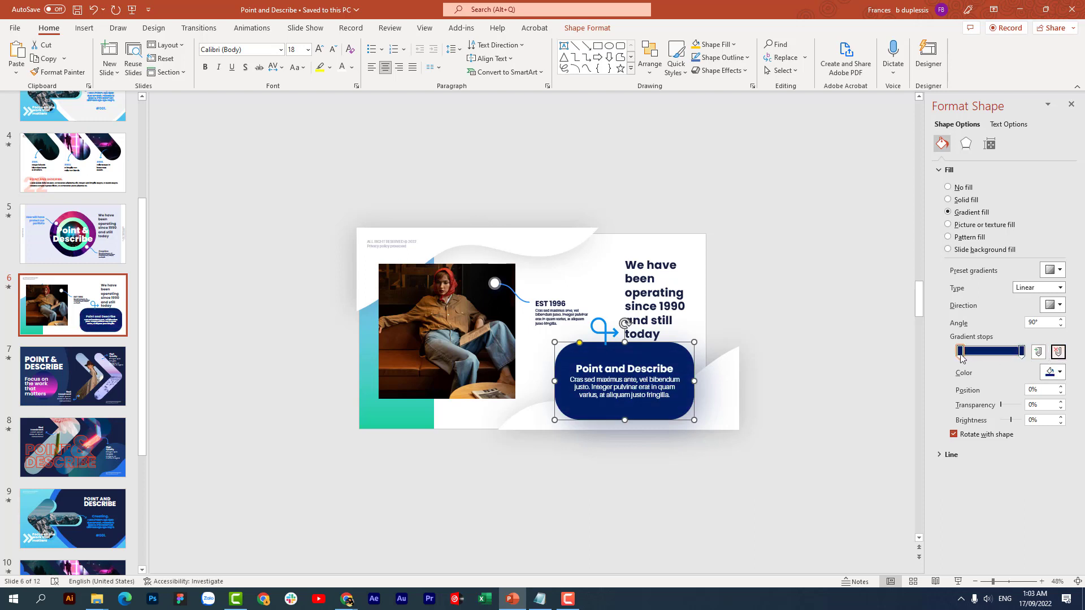
left_click(1060, 374)
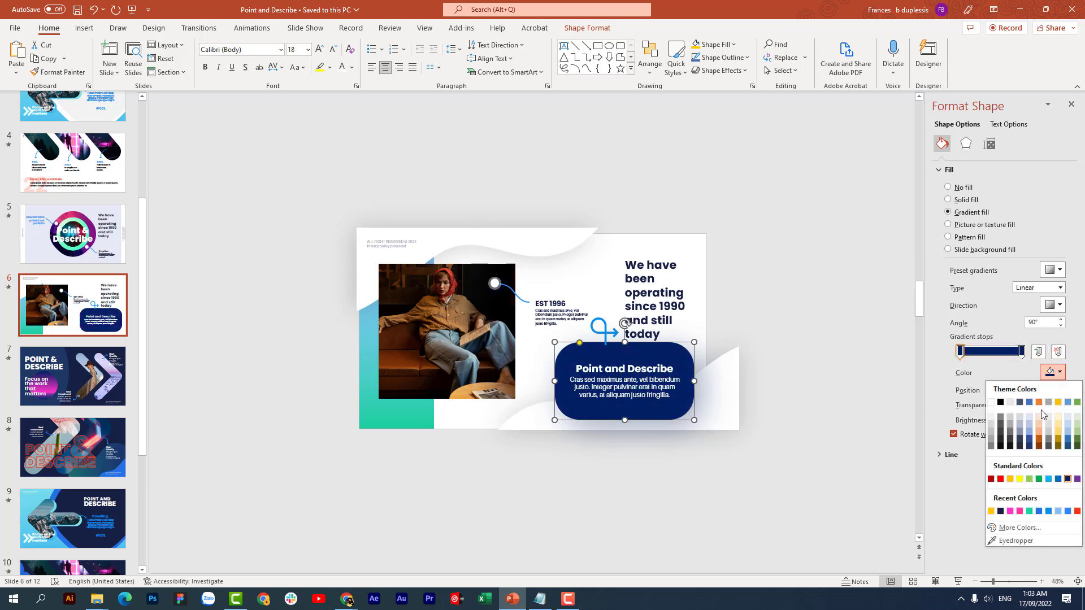
left_click(1011, 479)
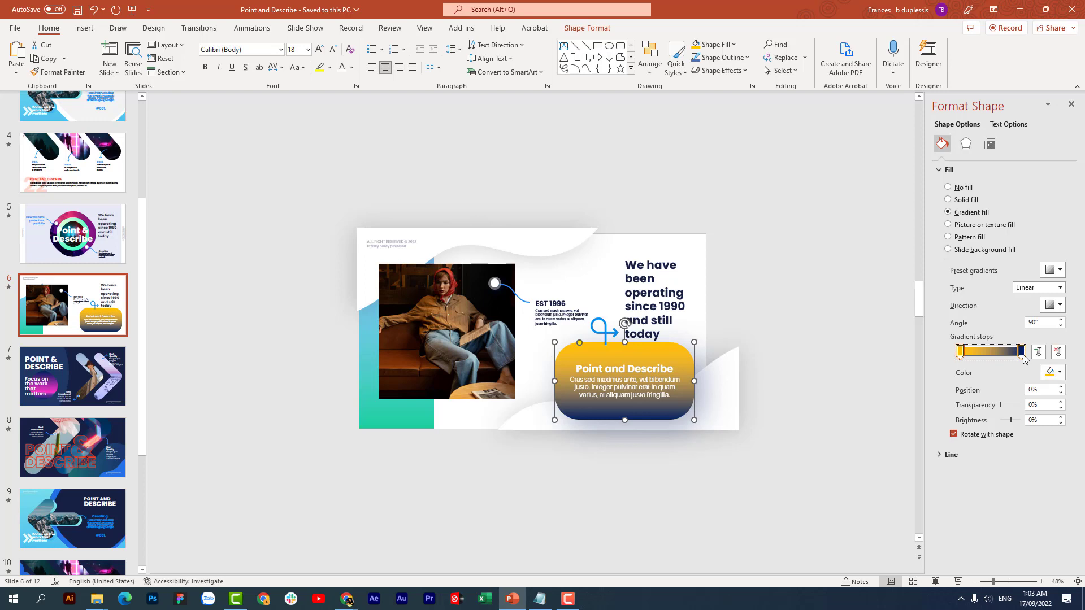
Set the end gradient stop to Standard-palette orange and preview slide 6
left_click(1060, 372)
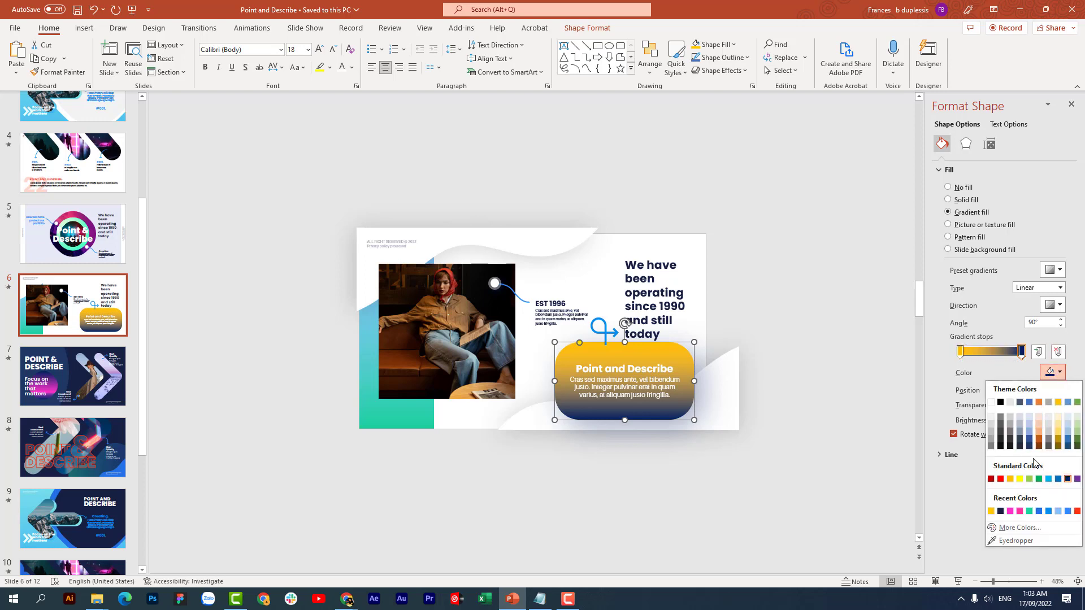
left_click(1008, 377)
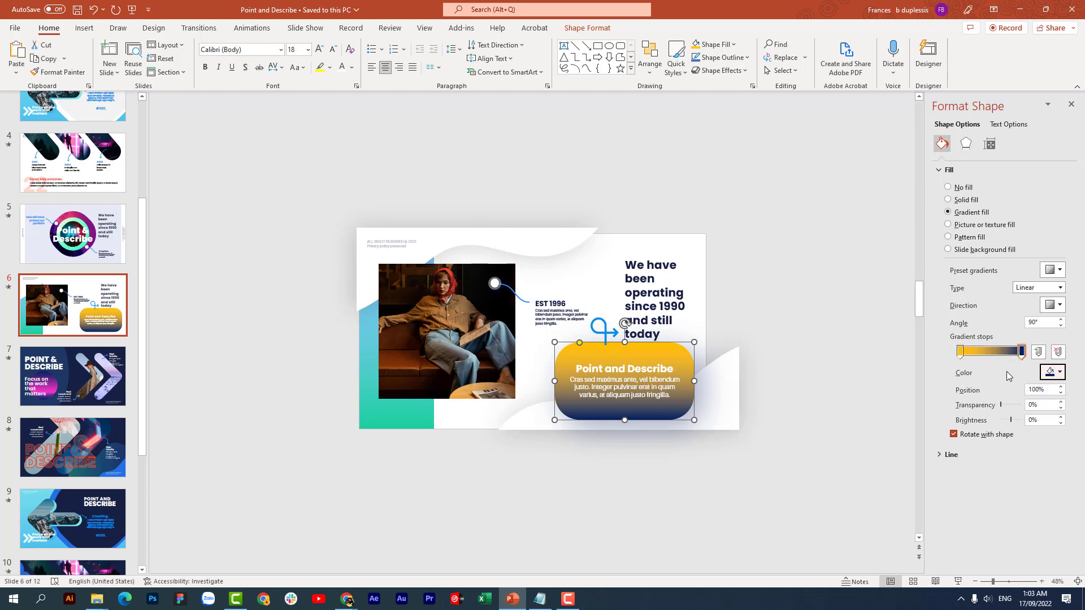
left_click(1060, 373)
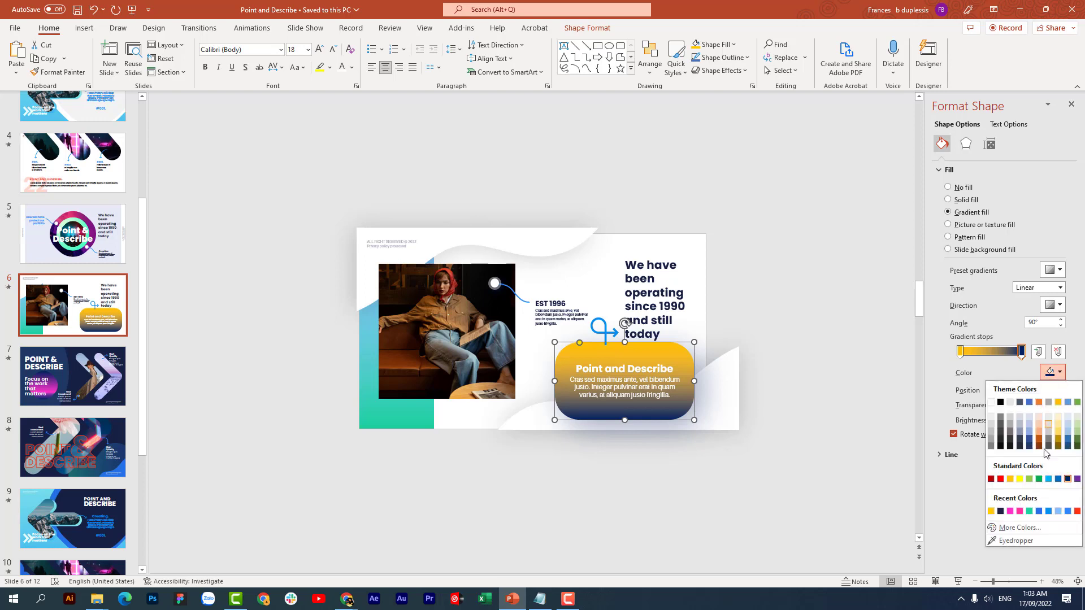
left_click(1025, 526)
left_click(484, 201)
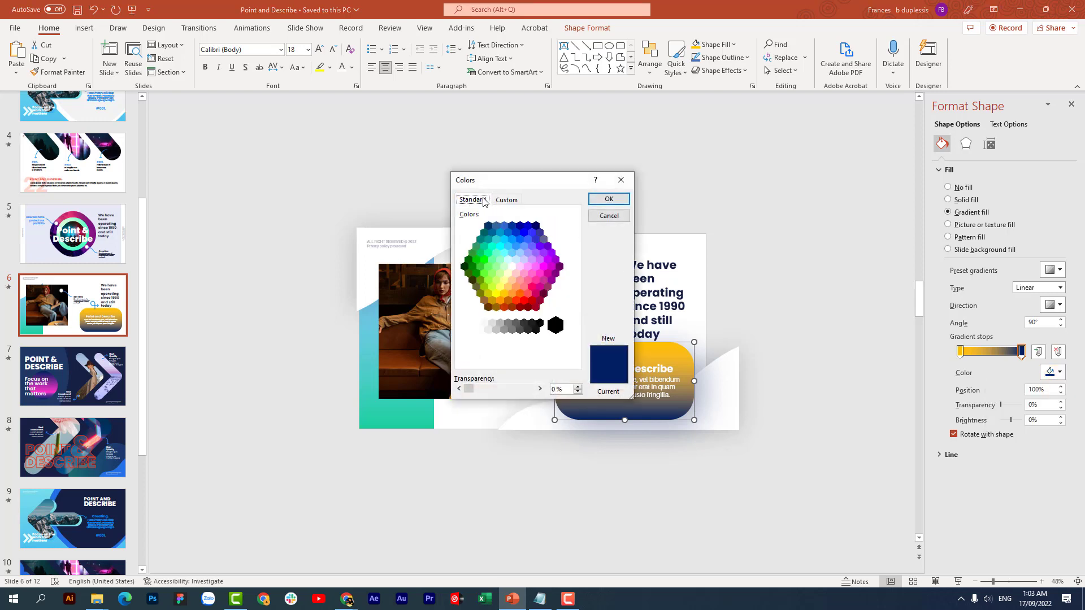
left_click(512, 293)
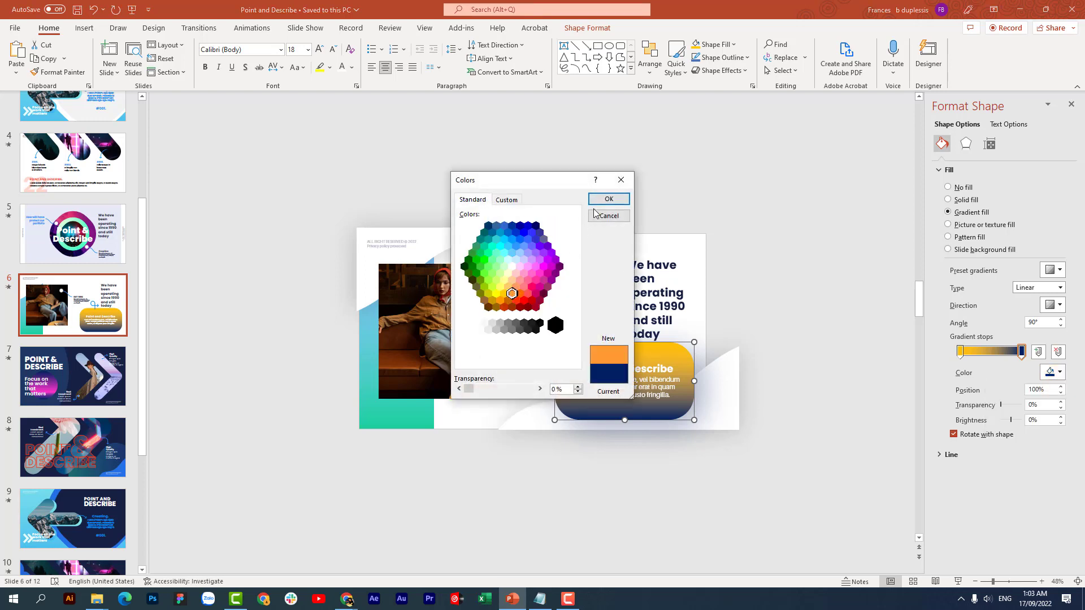
left_click(609, 199)
left_click(738, 250)
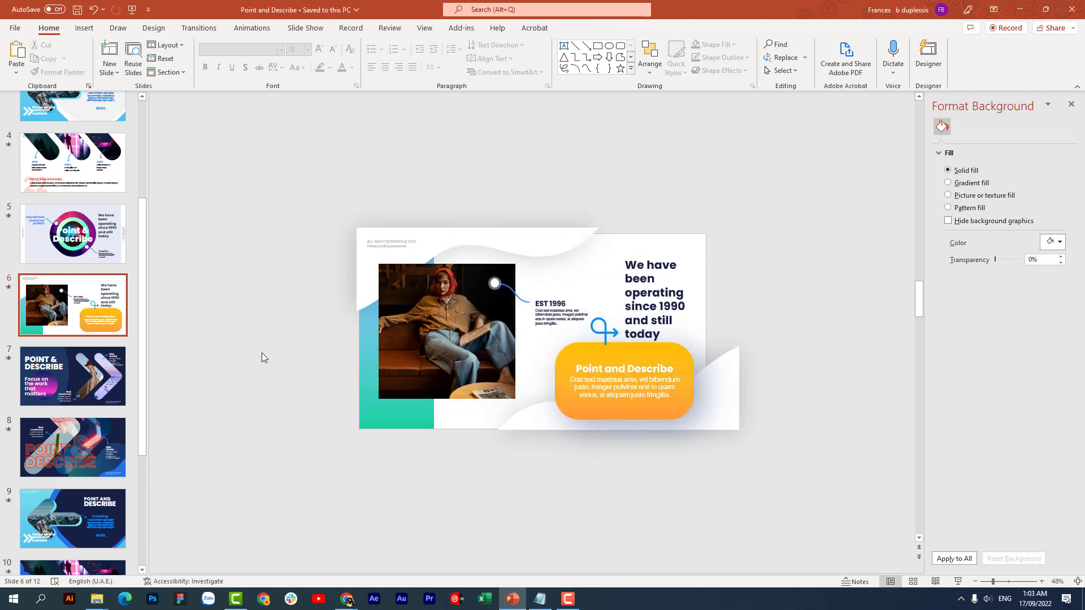
left_click(11, 290)
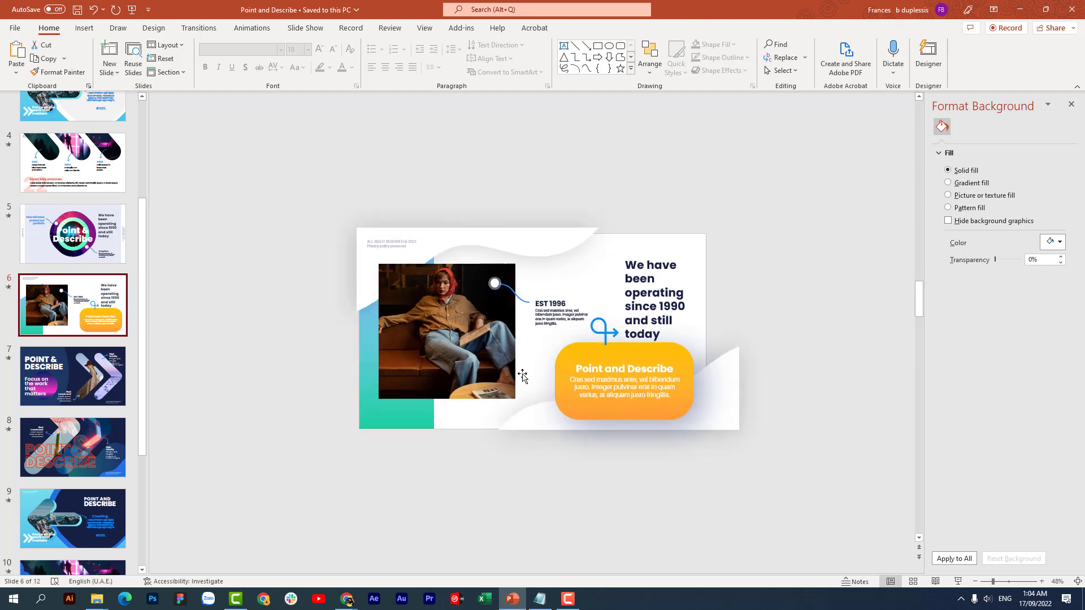
Colour the curved connector line and the arrow icon green, then preview slide 6
left_click(522, 304)
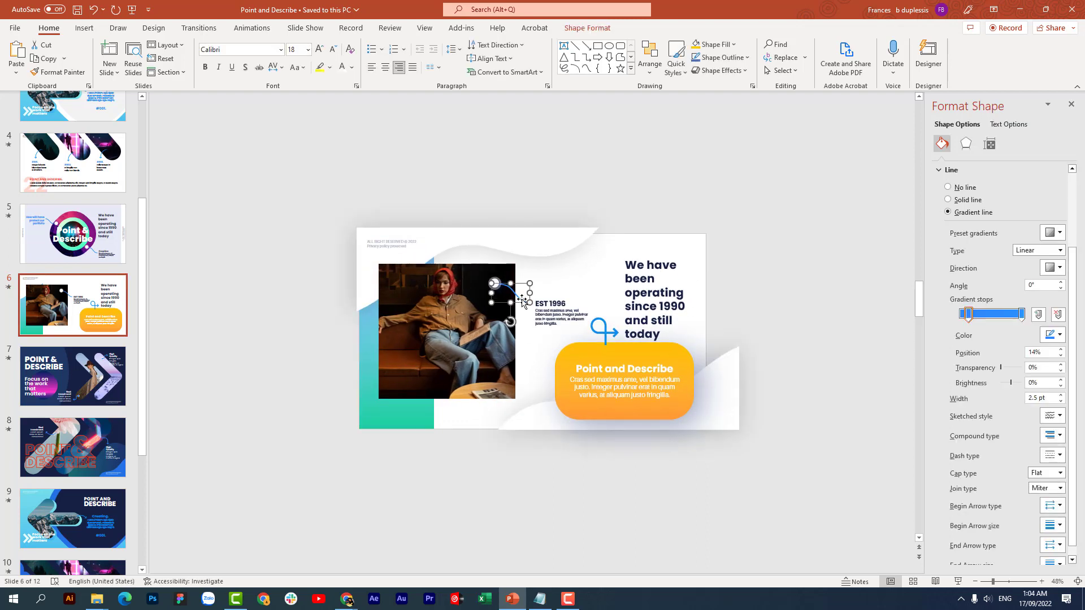
left_click(1060, 337)
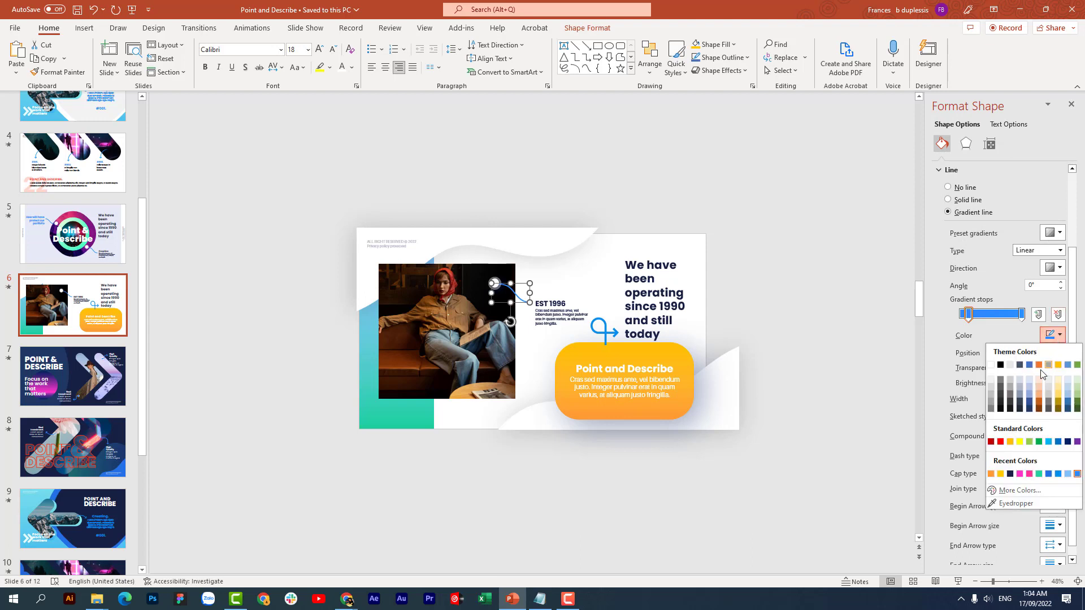
left_click(1038, 442)
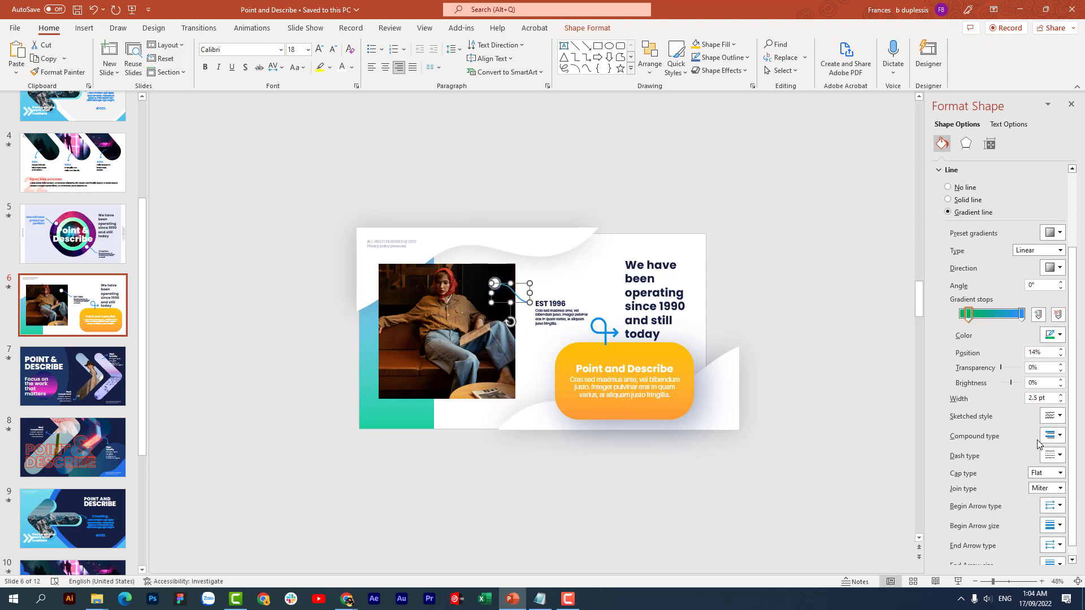
left_click(605, 328)
left_click(1061, 272)
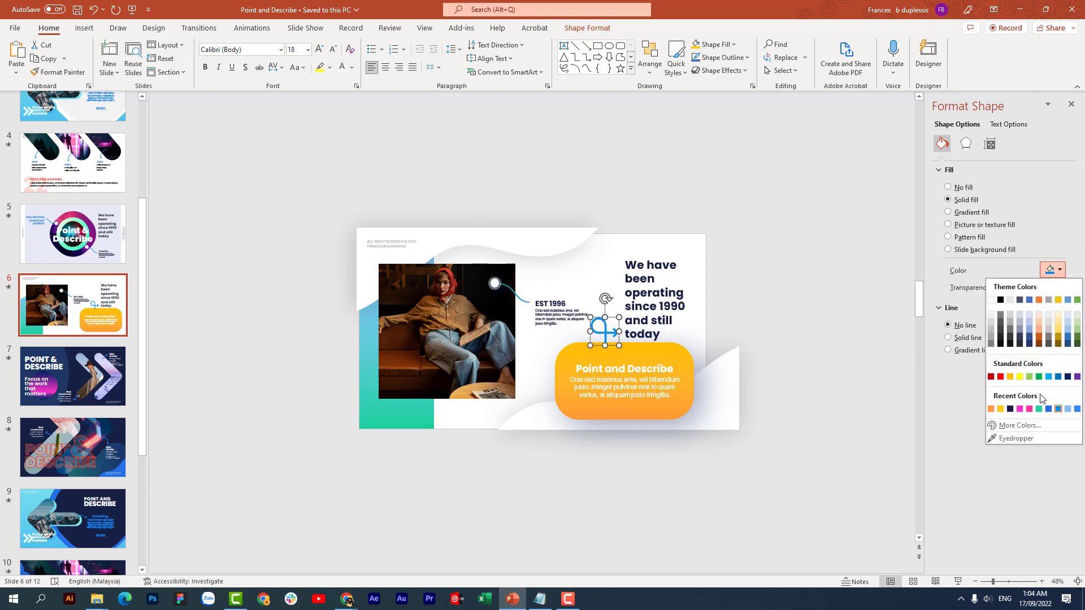
left_click(1039, 377)
left_click(198, 316)
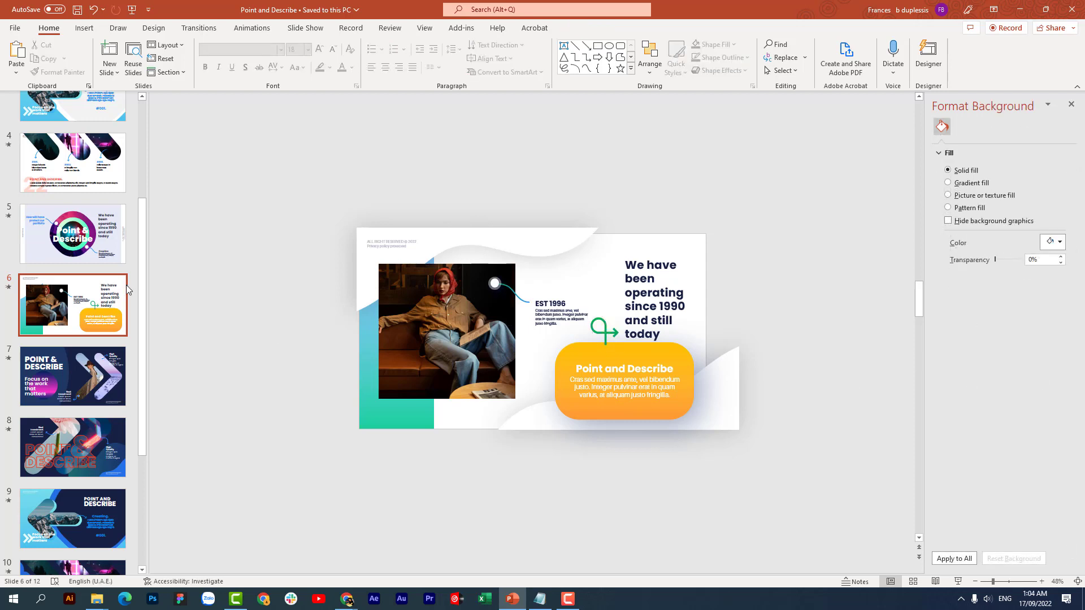
left_click(8, 288)
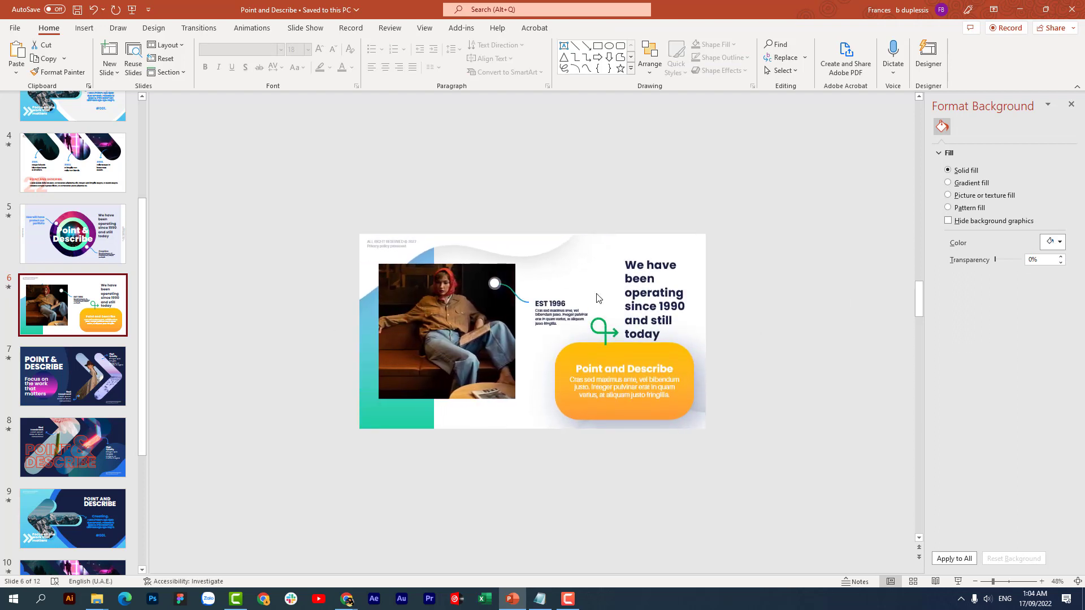
Try turning slide 6's heading text white, then undo it
triple_click(660, 297)
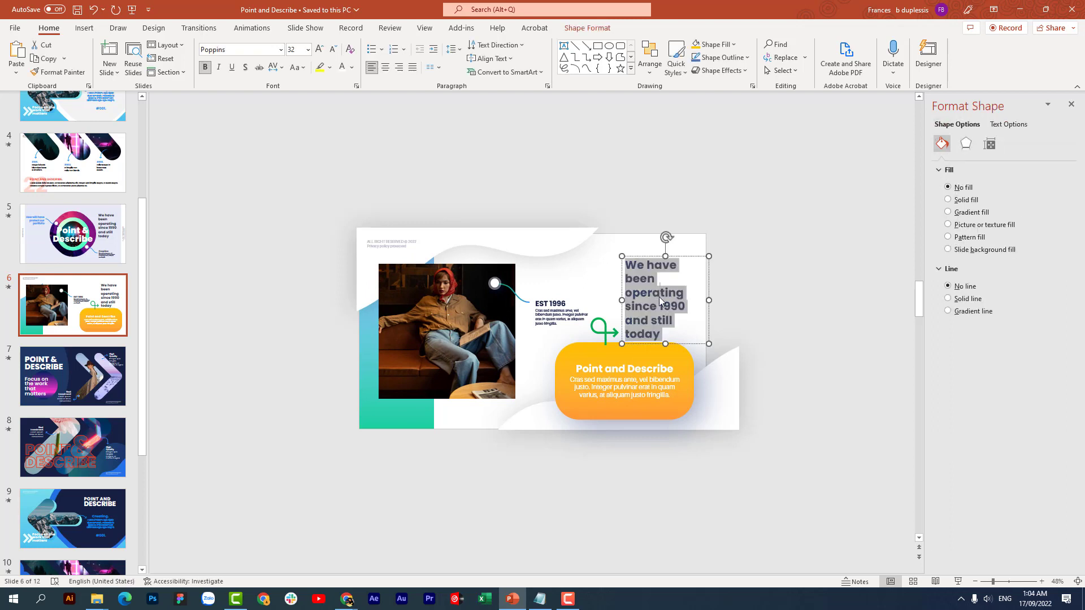
right_click(660, 299)
left_click(772, 226)
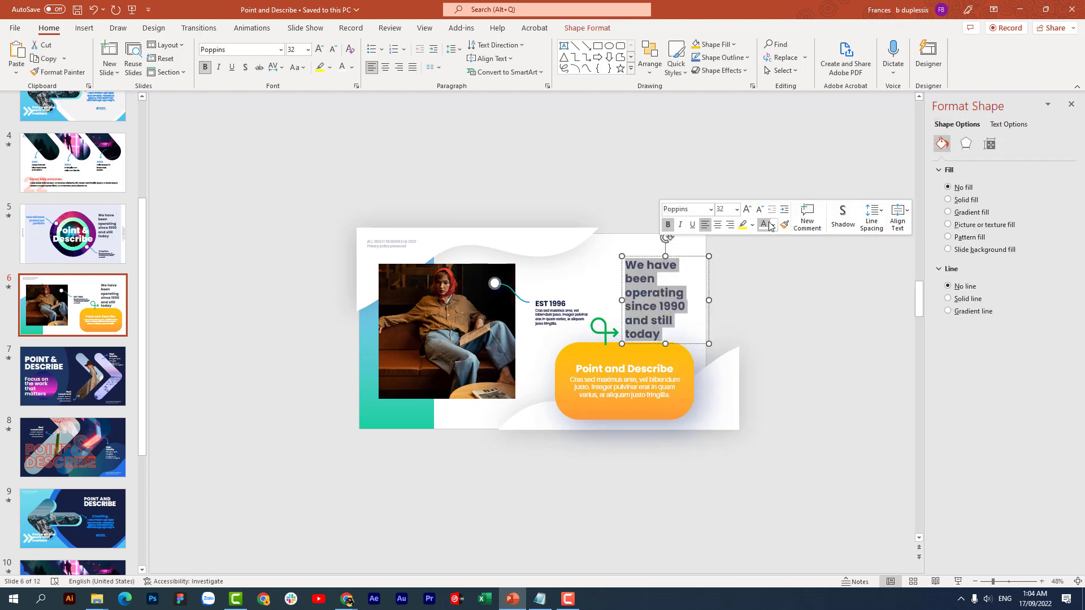
left_click(771, 226)
key("ctrl+z")
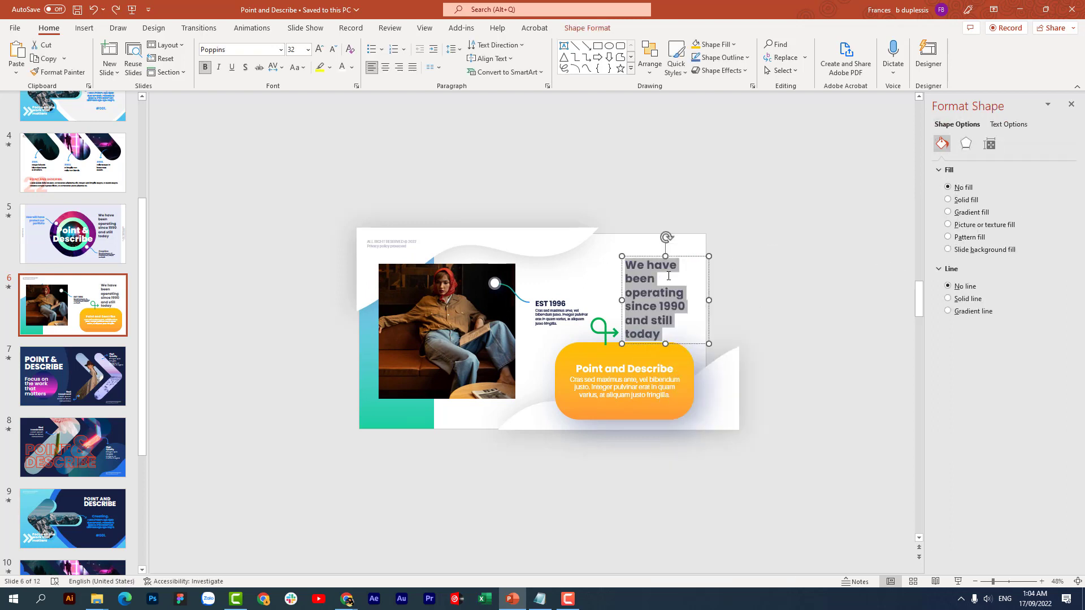
right_click(668, 276)
left_click(646, 278)
Give the whole heading a colour sampled from the grey canvas with the eyedropper
key("ctrl+a")
right_click(647, 276)
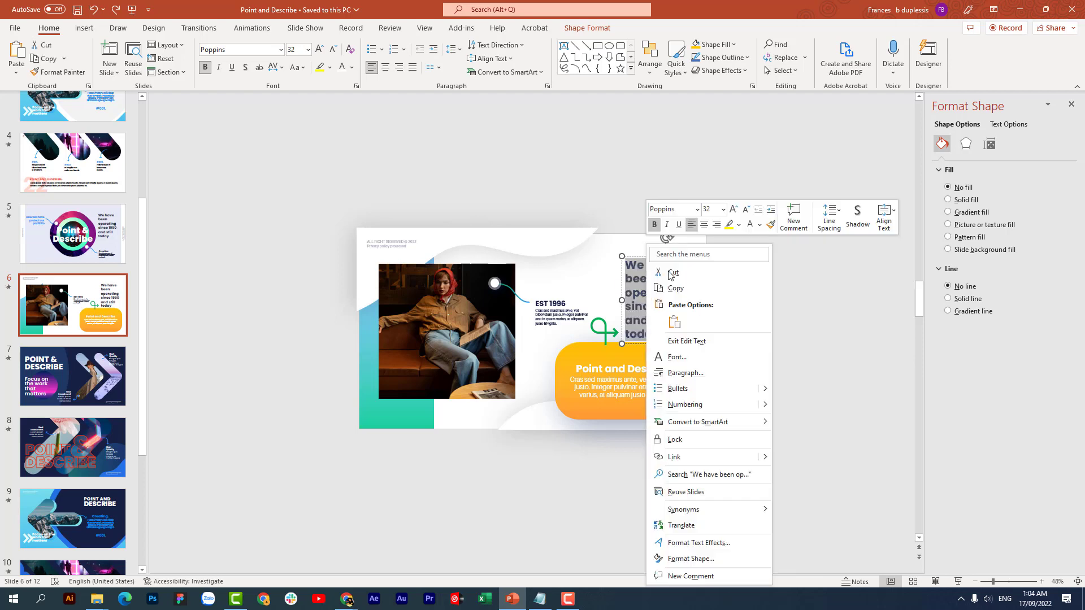
left_click(760, 226)
left_click(769, 399)
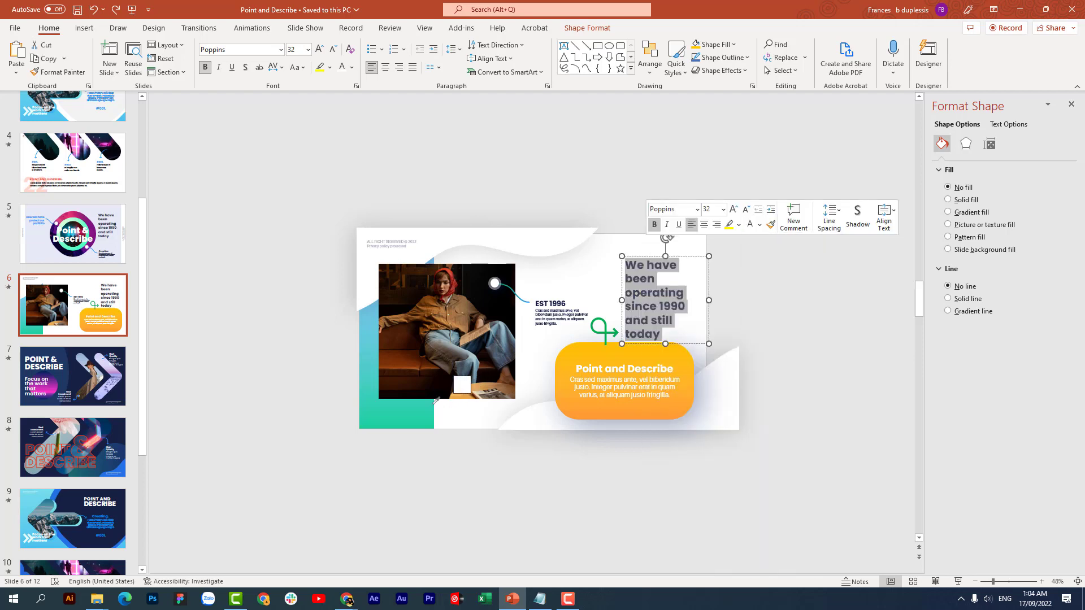
left_click(571, 487)
left_click(571, 489)
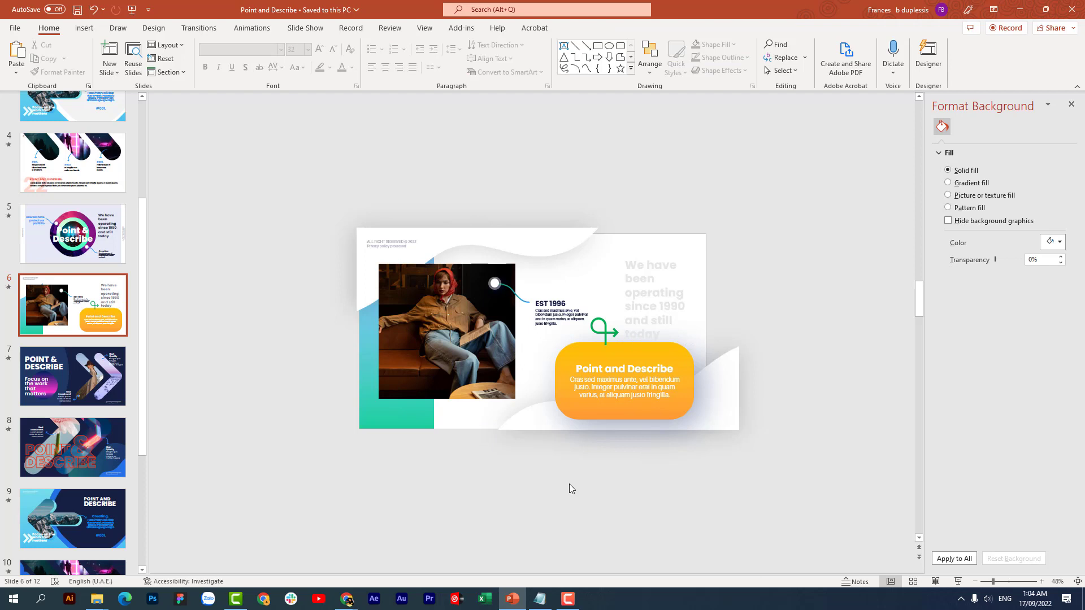
Recolour all the heading text green and enlarge the slide view to 80%
left_click(675, 286)
key("ctrl+a")
right_click(667, 244)
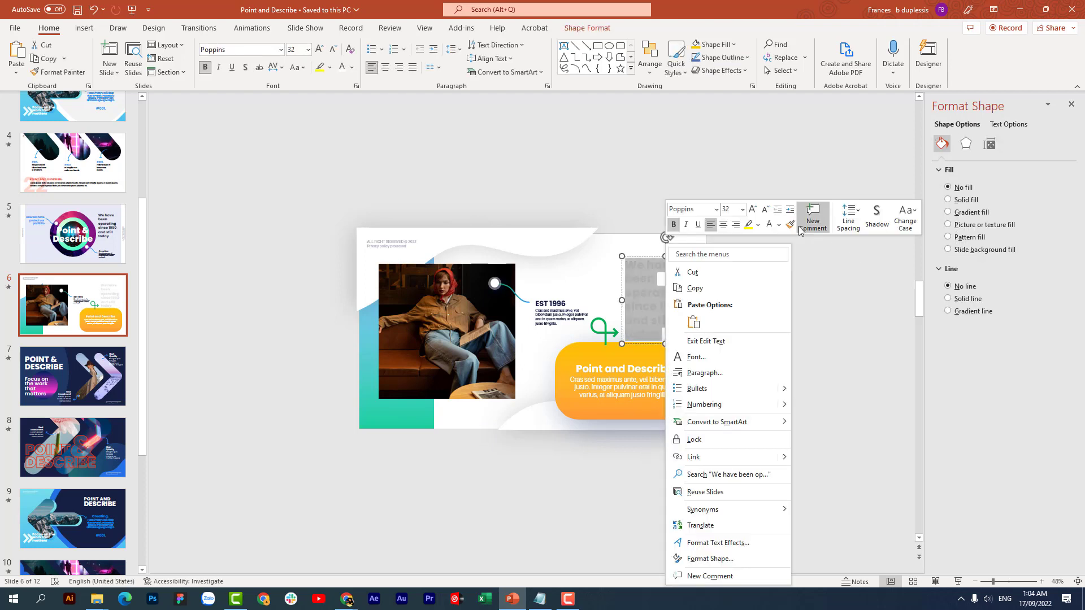
left_click(779, 225)
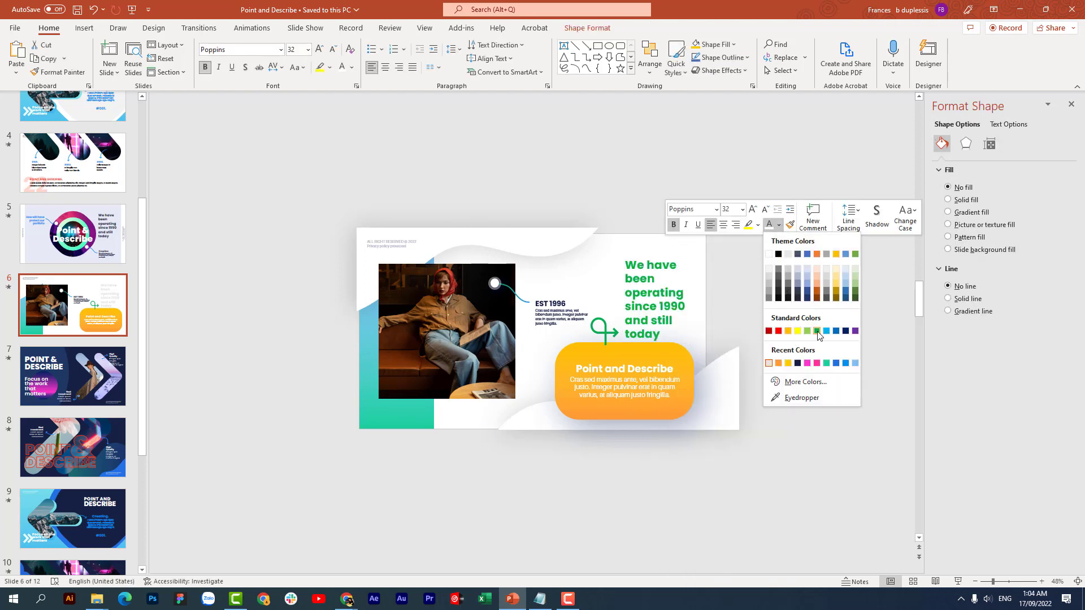
left_click(818, 335)
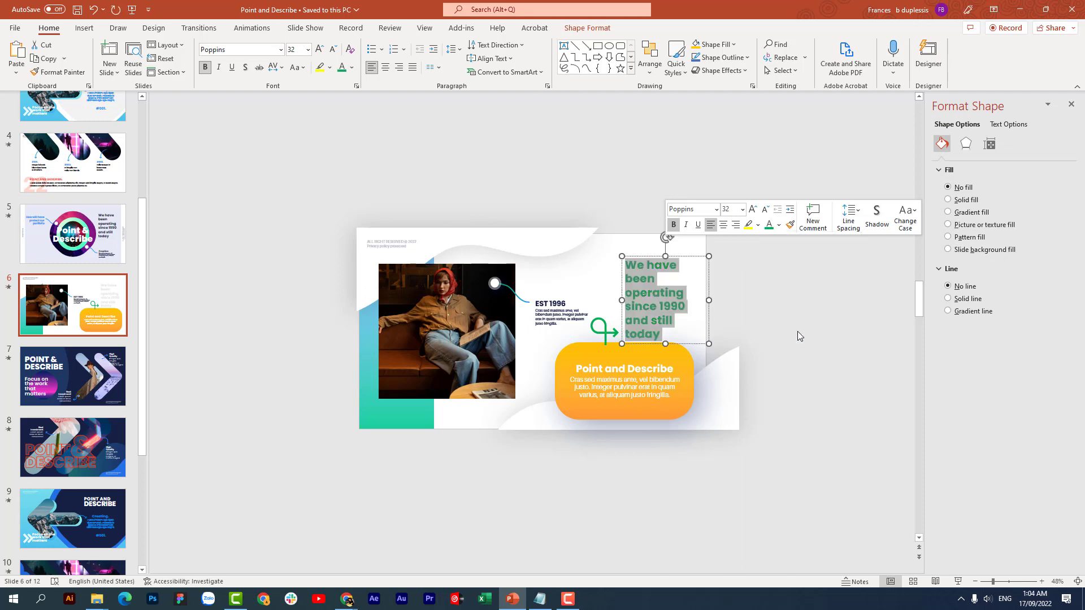
left_click(757, 306)
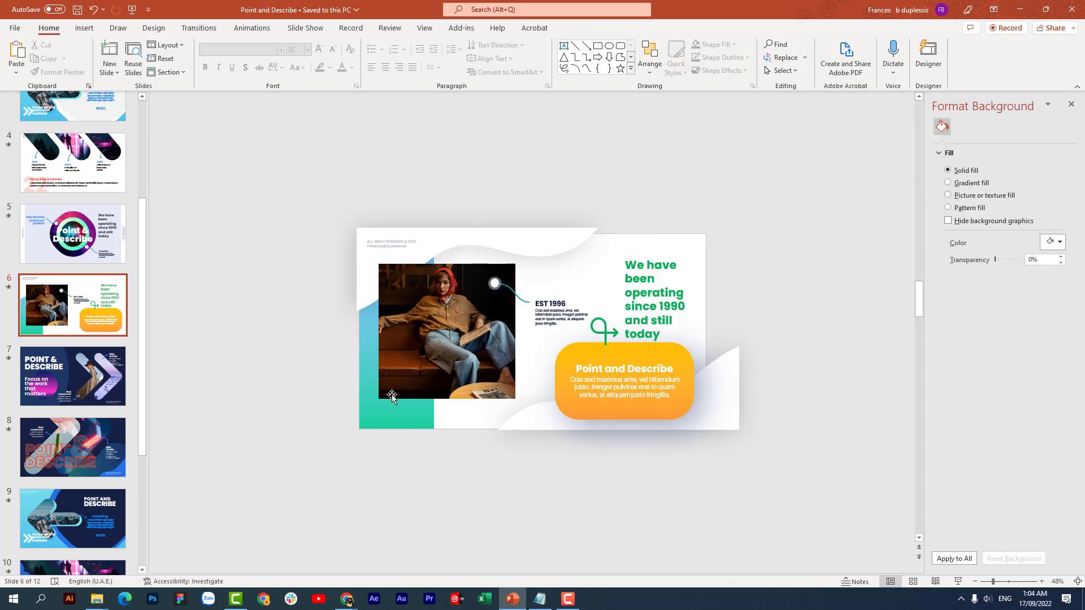
left_click(1004, 582)
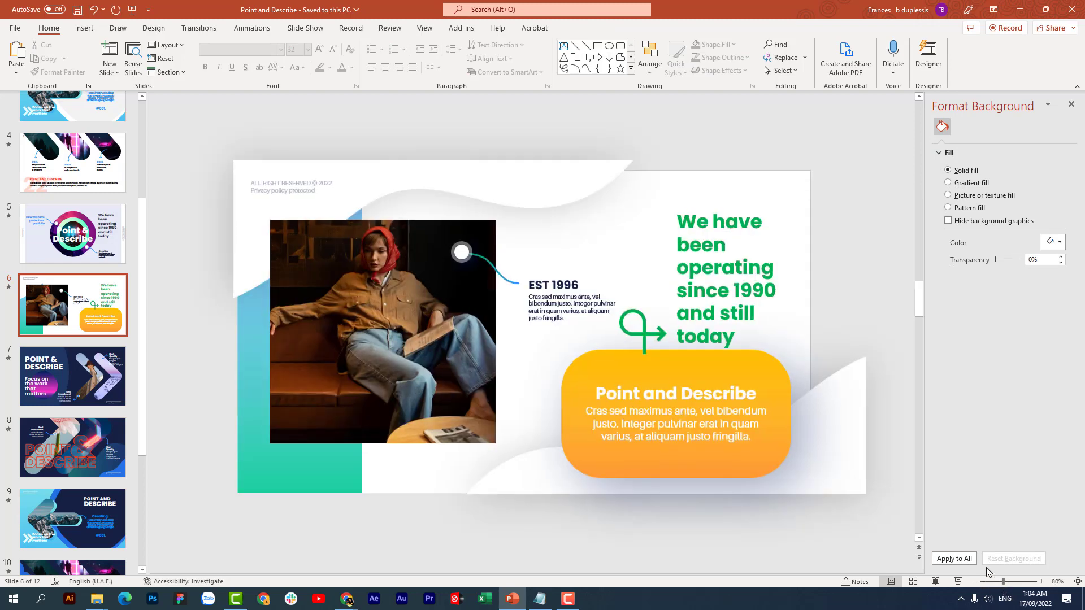
Preview slide 6's animations and select all of the green heading text
left_click(9, 288)
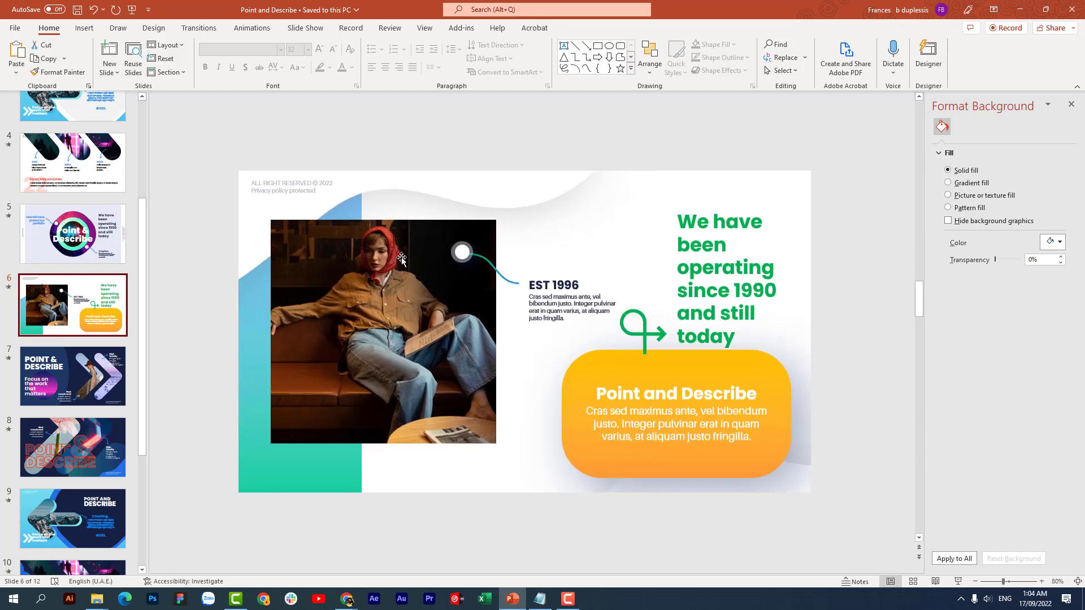
left_click(730, 290)
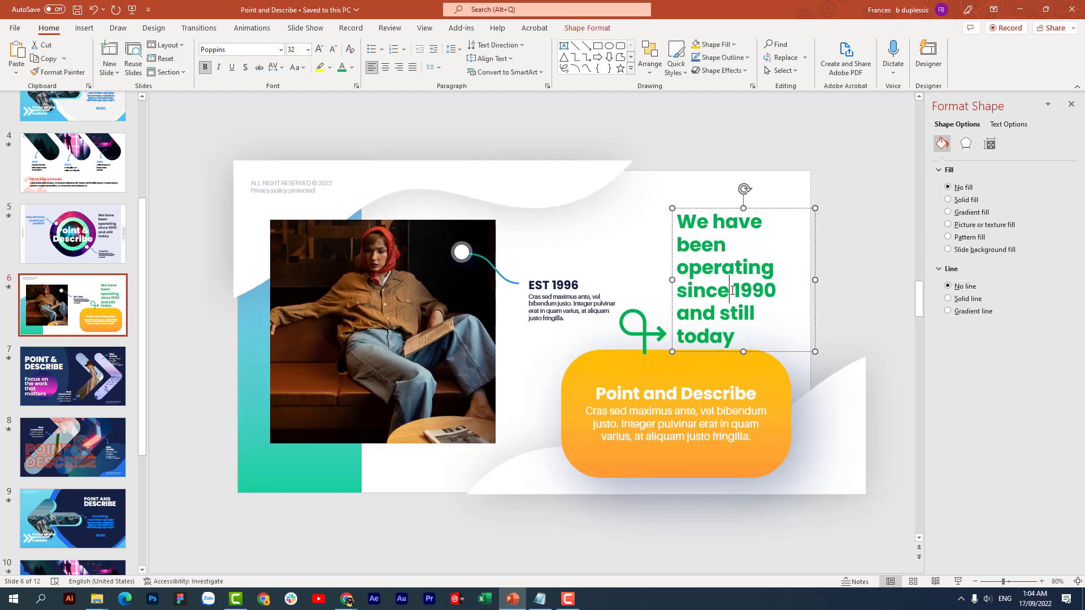
key("ctrl+a")
right_click(733, 291)
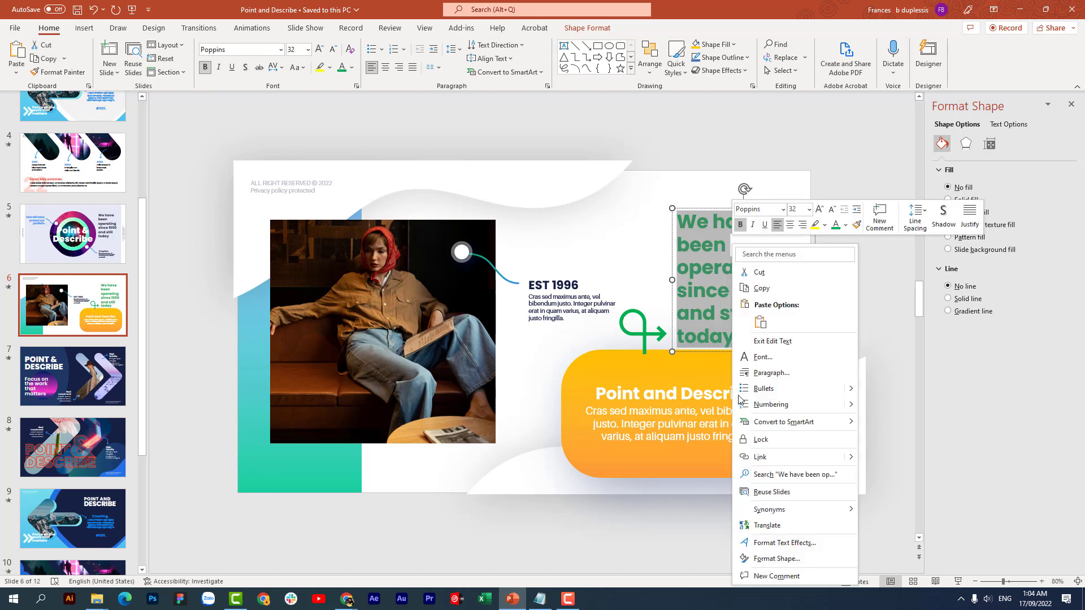
left_click(767, 559)
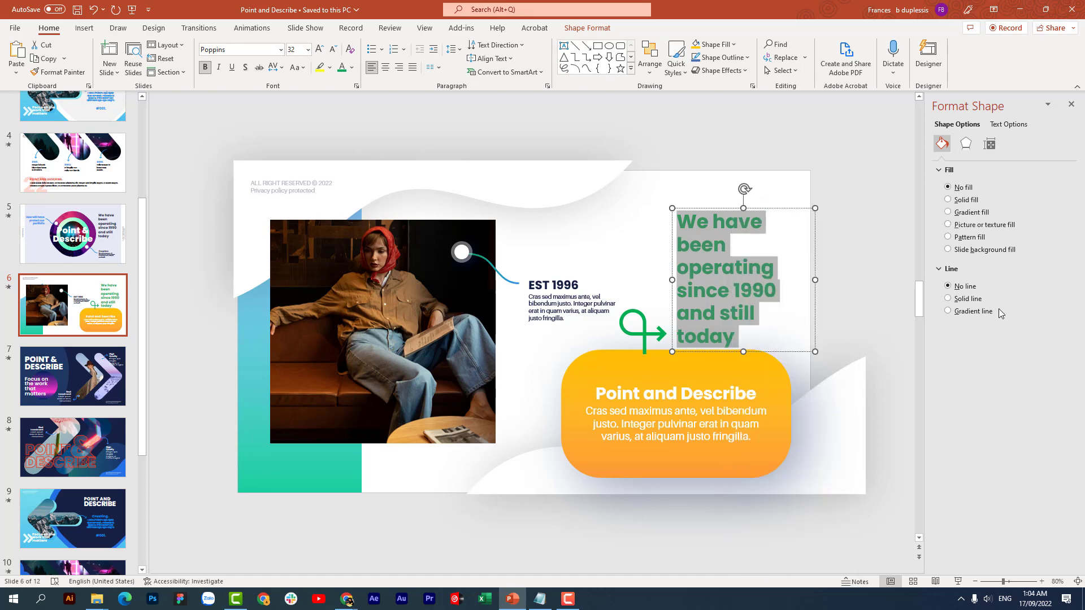
Apply a green-to-blue gradient text fill to the heading through Format Shape's Text Options
right_click(715, 257)
left_click(766, 543)
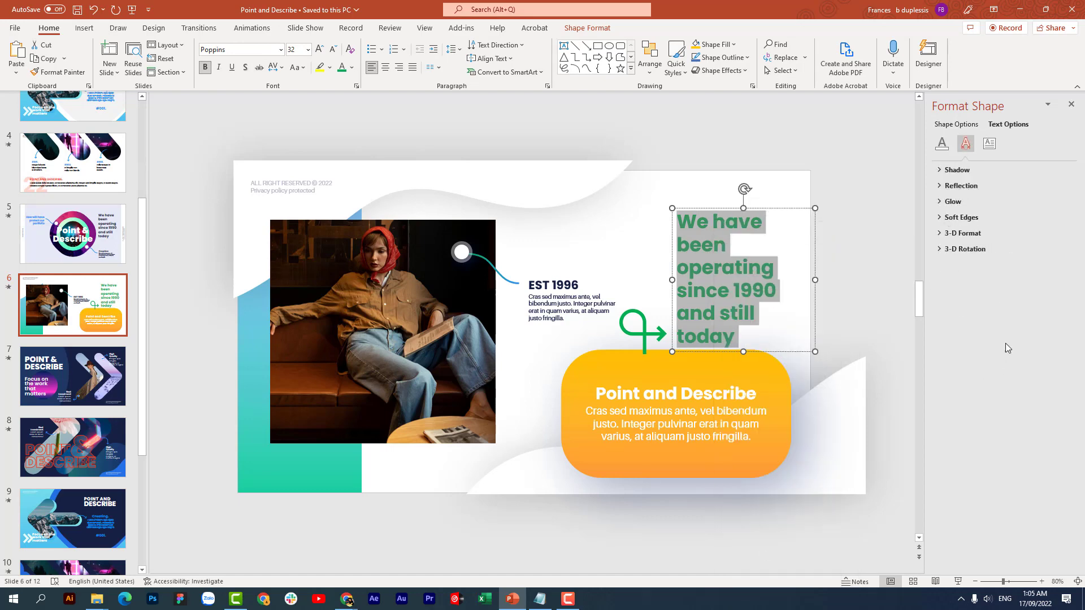
left_click(942, 144)
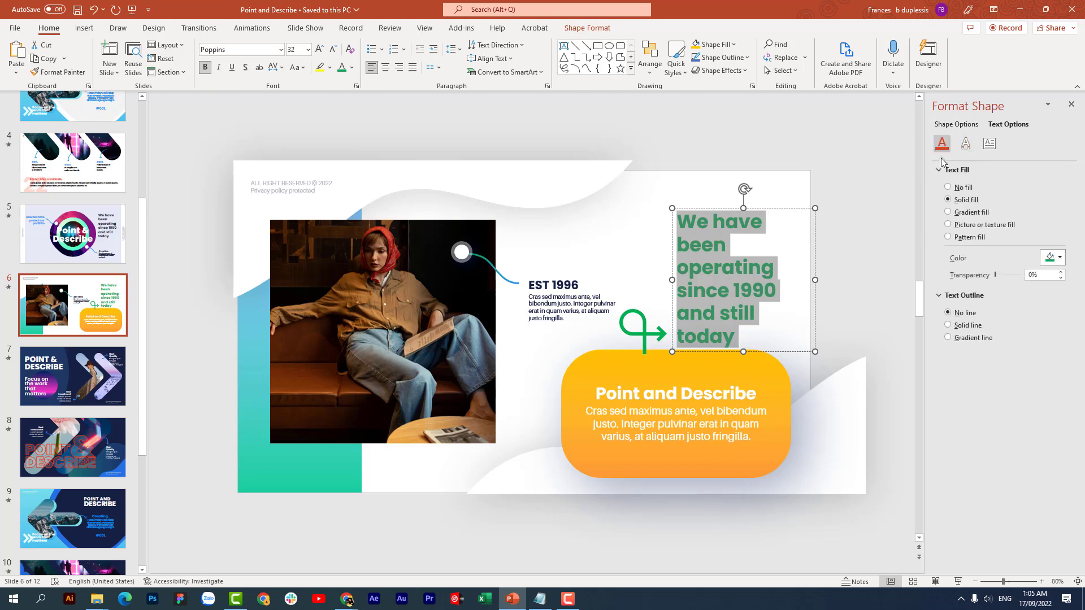
left_click(948, 212)
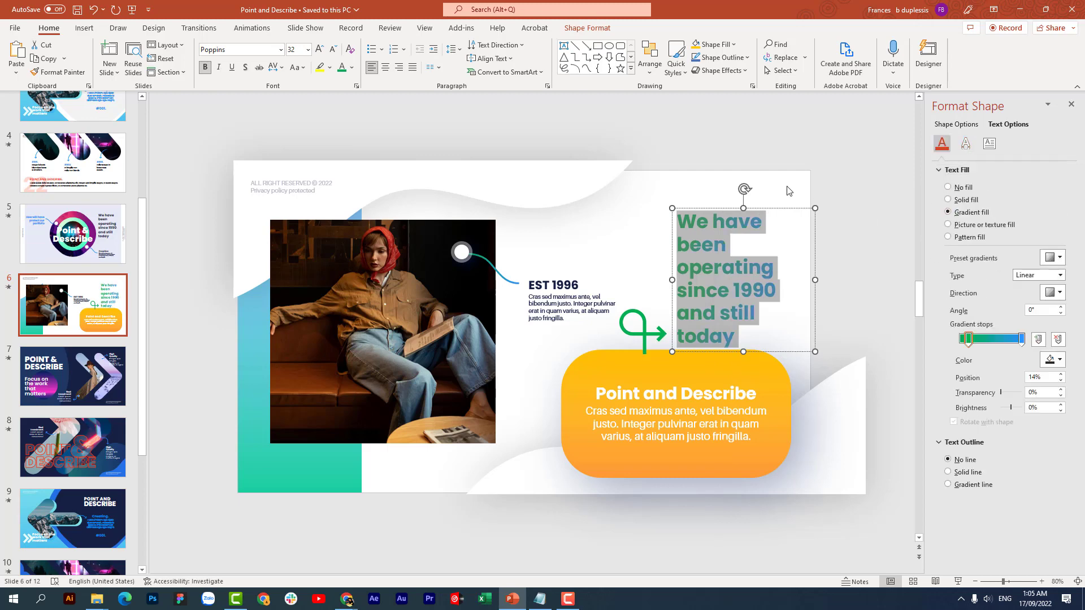
left_click(797, 153)
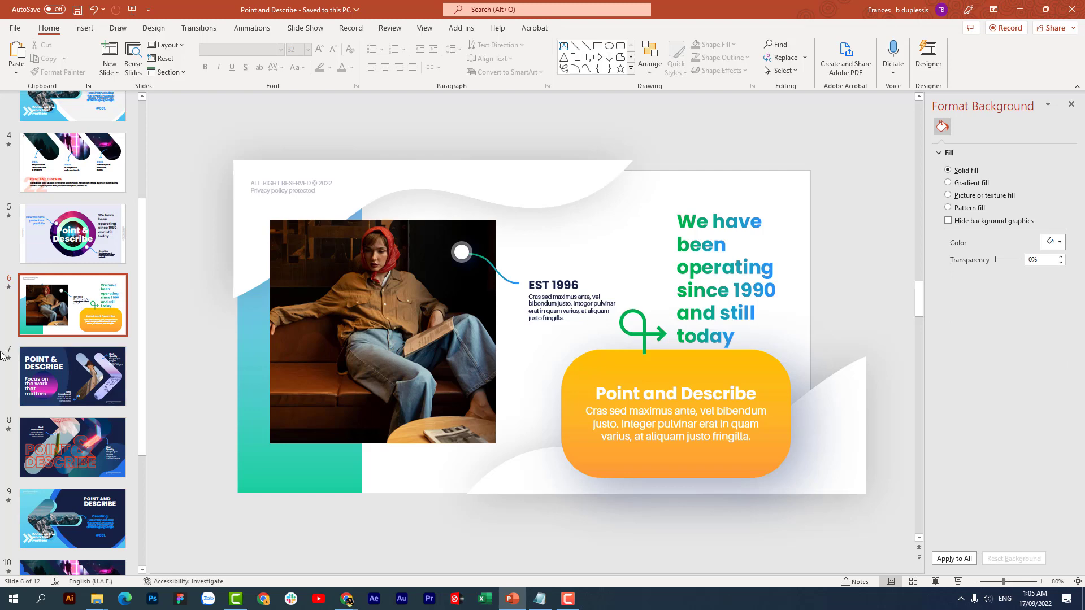
Preview slide 6's animations, then go to slide 9 and preview its animations
left_click(9, 288)
scroll(105, 425, "down", 2)
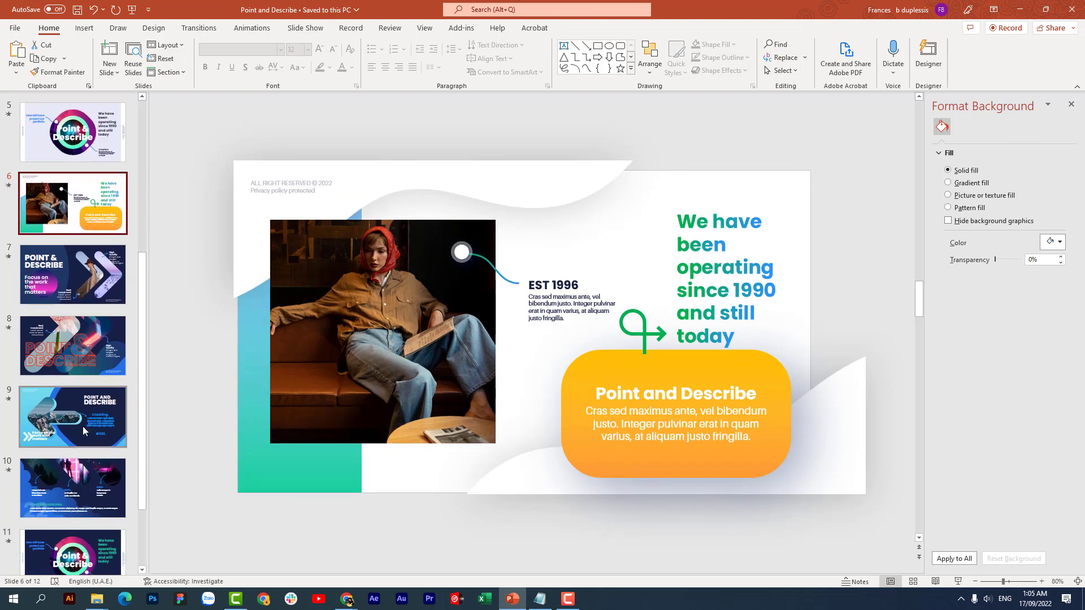
left_click(84, 435)
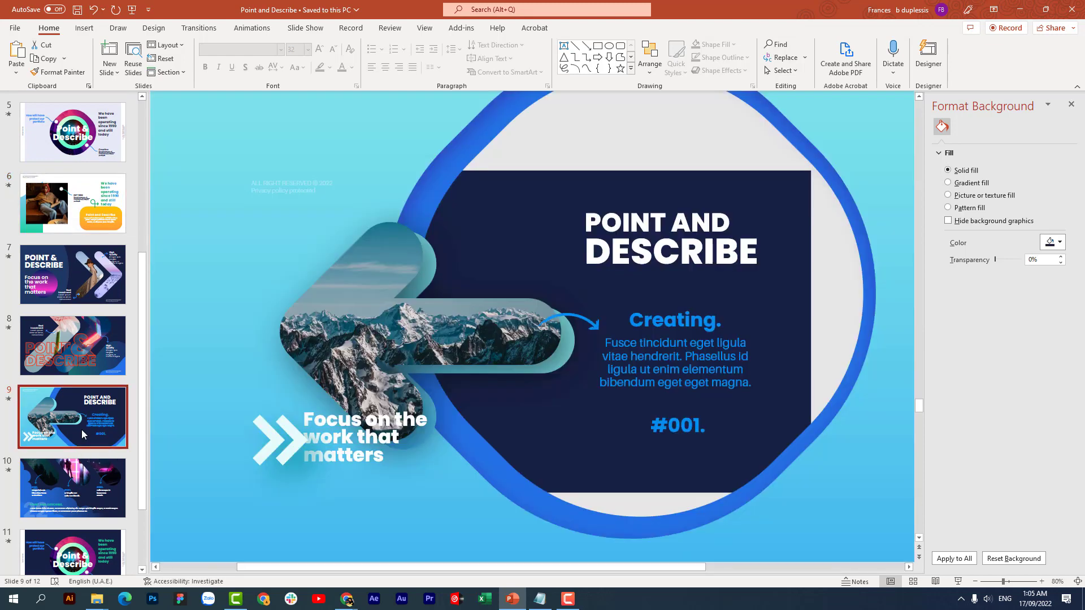
left_click(9, 399)
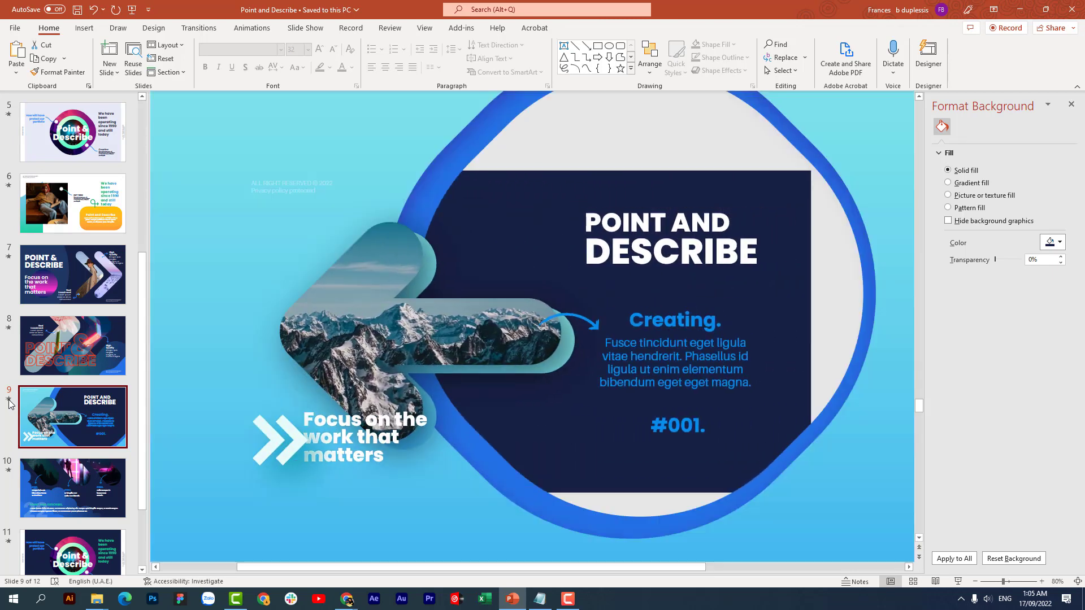
Recolour the 'Fusce tincidunt…' body paragraph under Creating. from blue to white
left_click(637, 370)
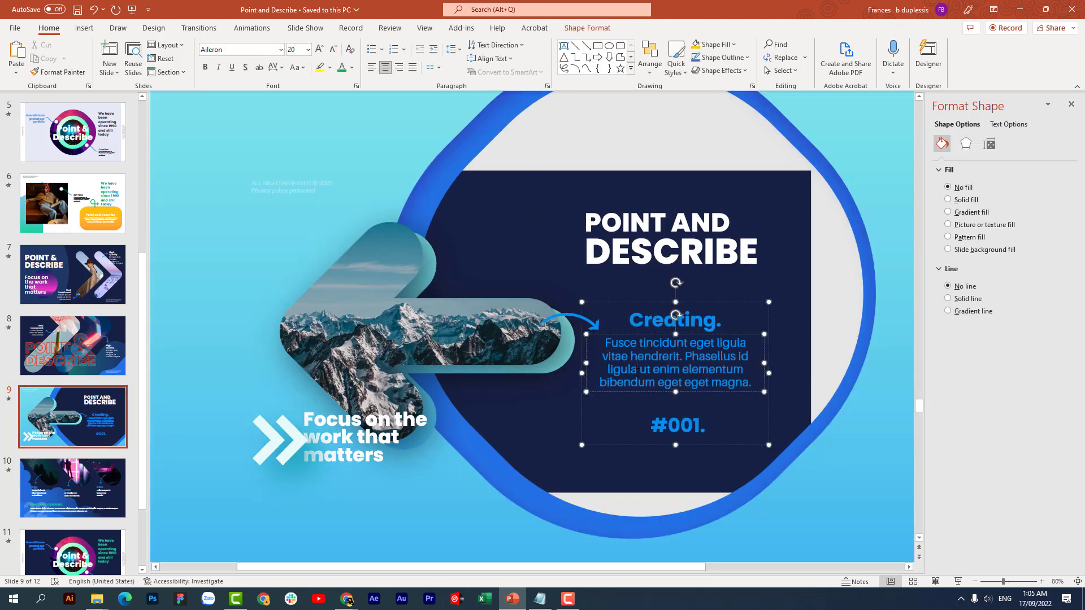
key("ctrl+a")
right_click(637, 372)
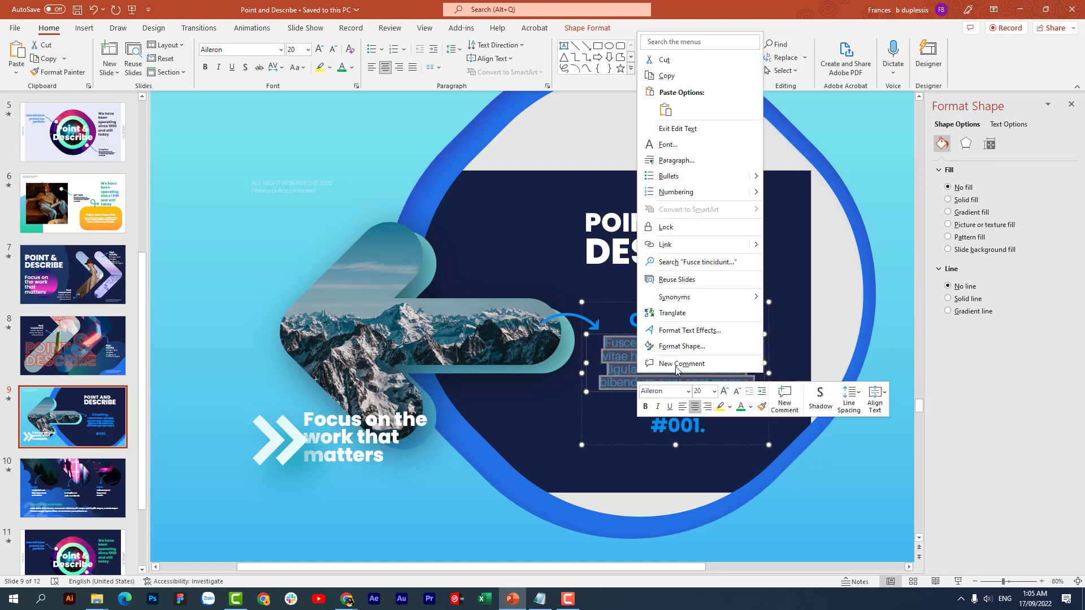
left_click(750, 407)
left_click(742, 261)
left_click(705, 273)
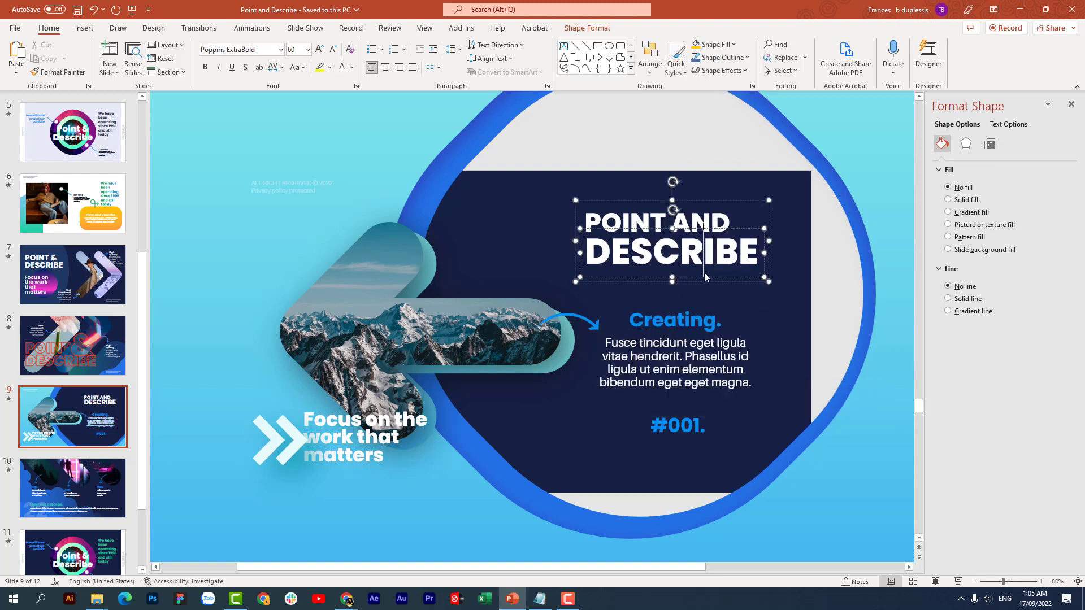
left_click(703, 320)
Open the 'Creating.' caption's text fill settings and sample dark blue for the right gradient stop
double_click(702, 319)
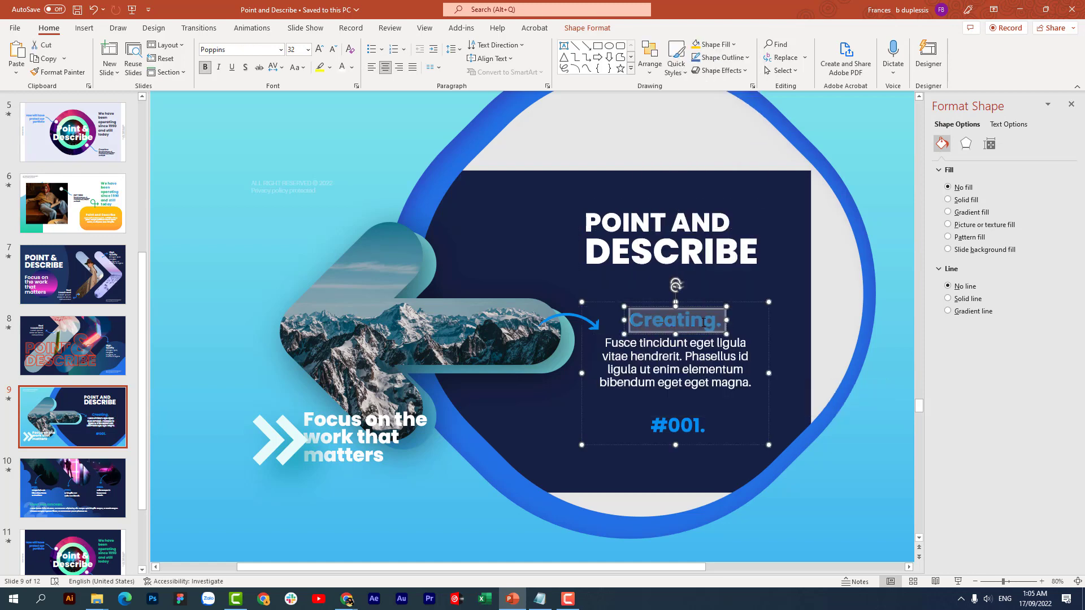
right_click(704, 326)
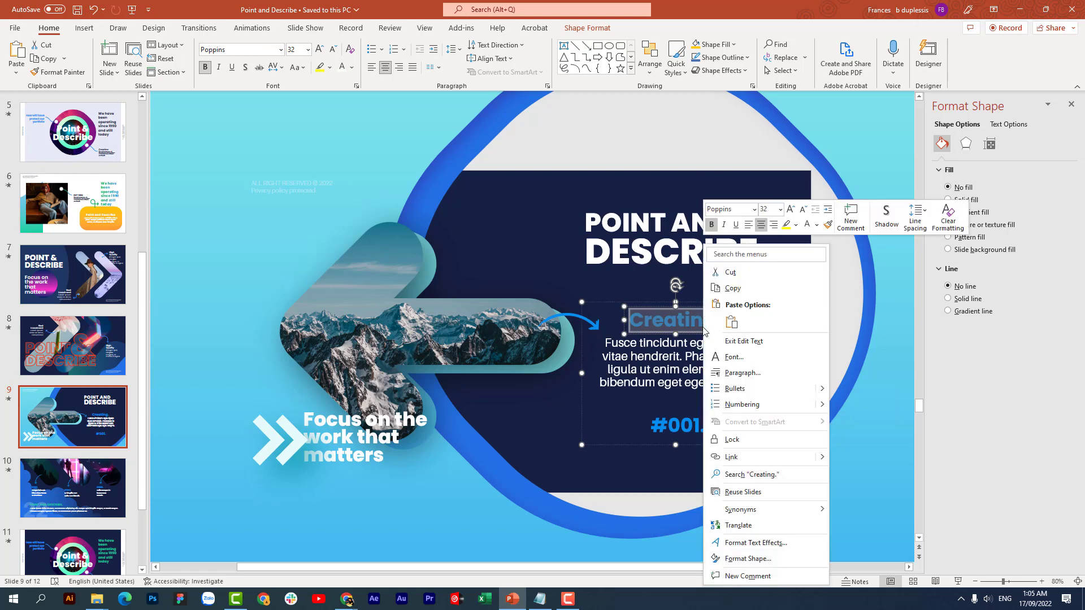
left_click(765, 545)
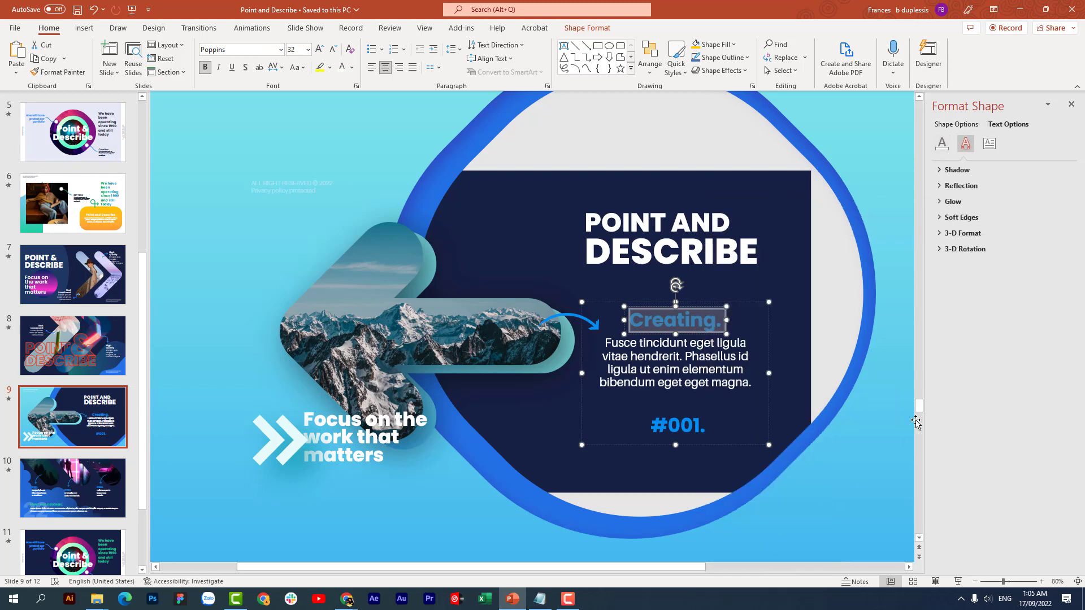
left_click(946, 147)
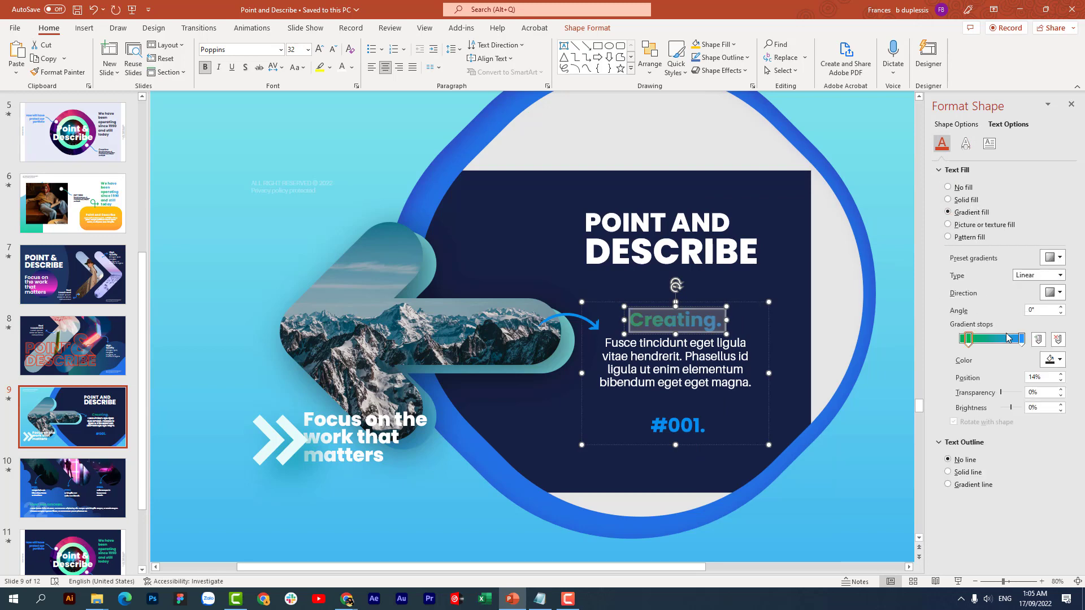
left_click(1055, 360)
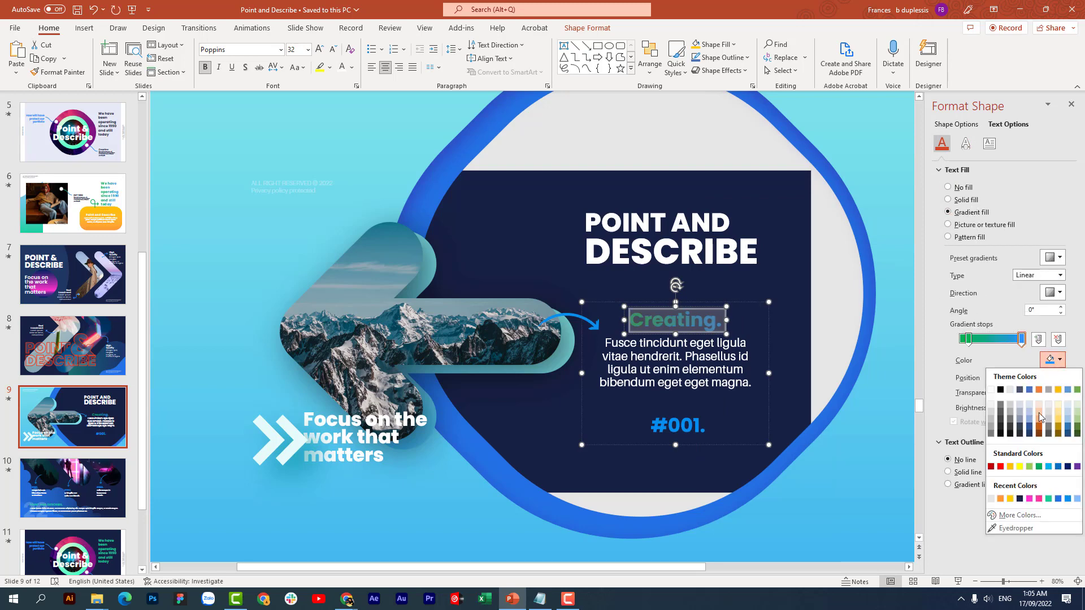
left_click(997, 532)
left_click(846, 188)
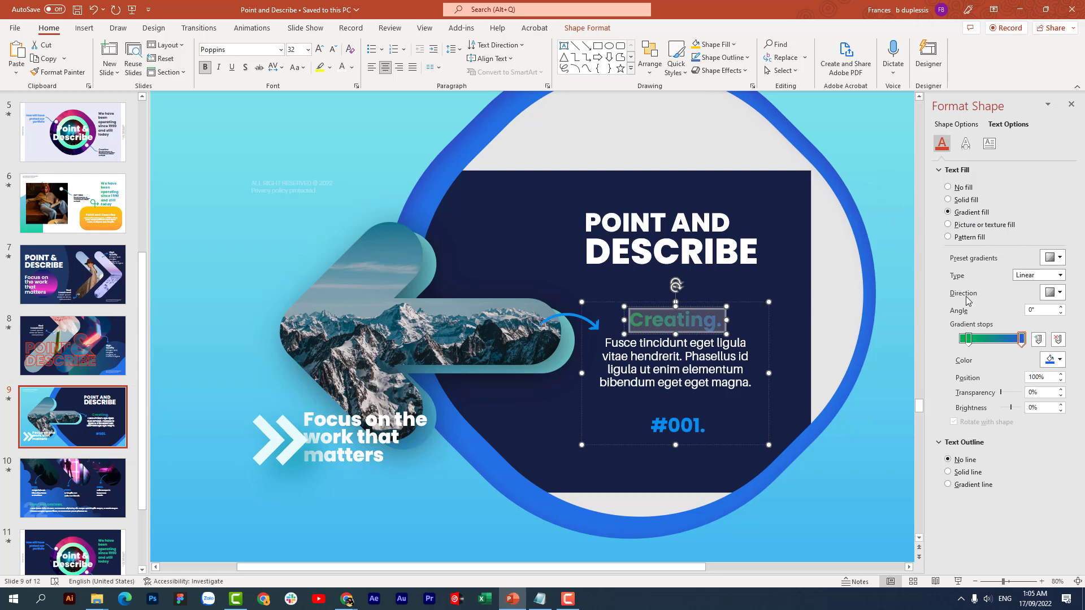
Set the left gradient stop to light blue after briefly sampling a light grey
left_click(971, 338)
left_click(1061, 361)
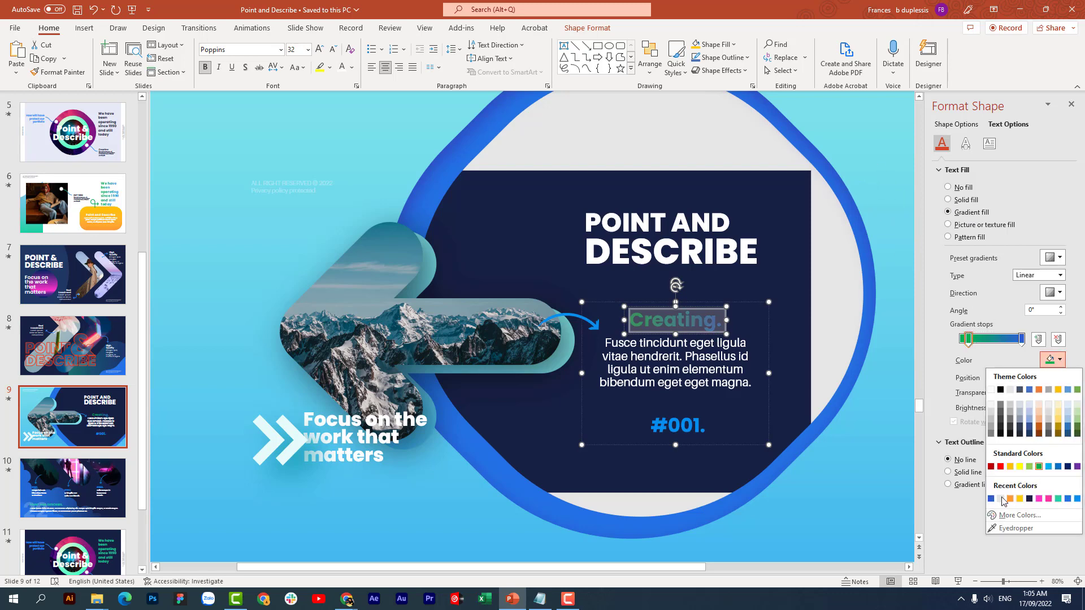
left_click(998, 531)
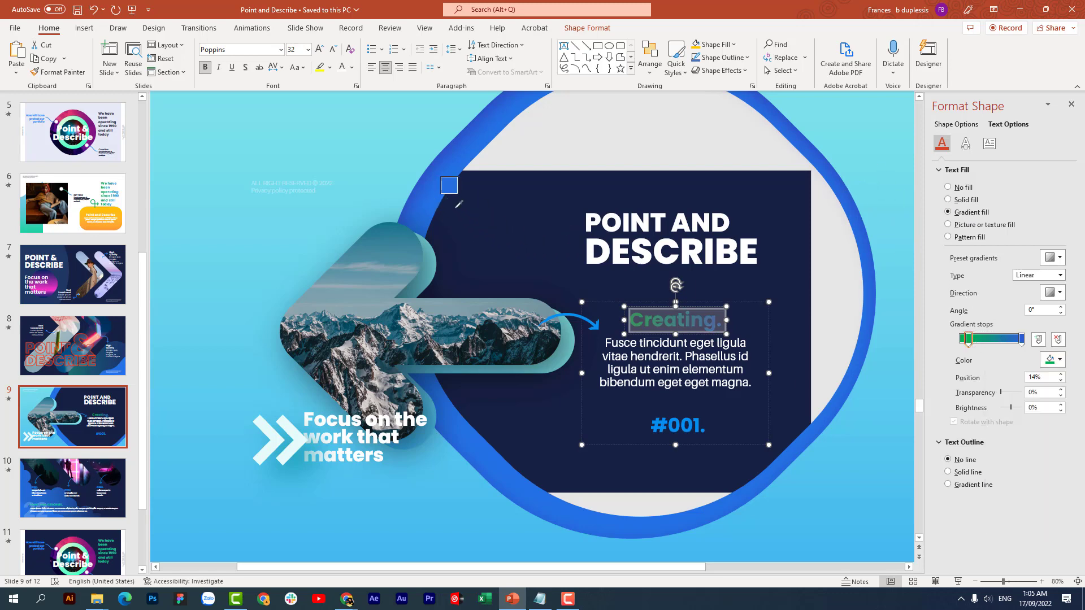
left_click(828, 285)
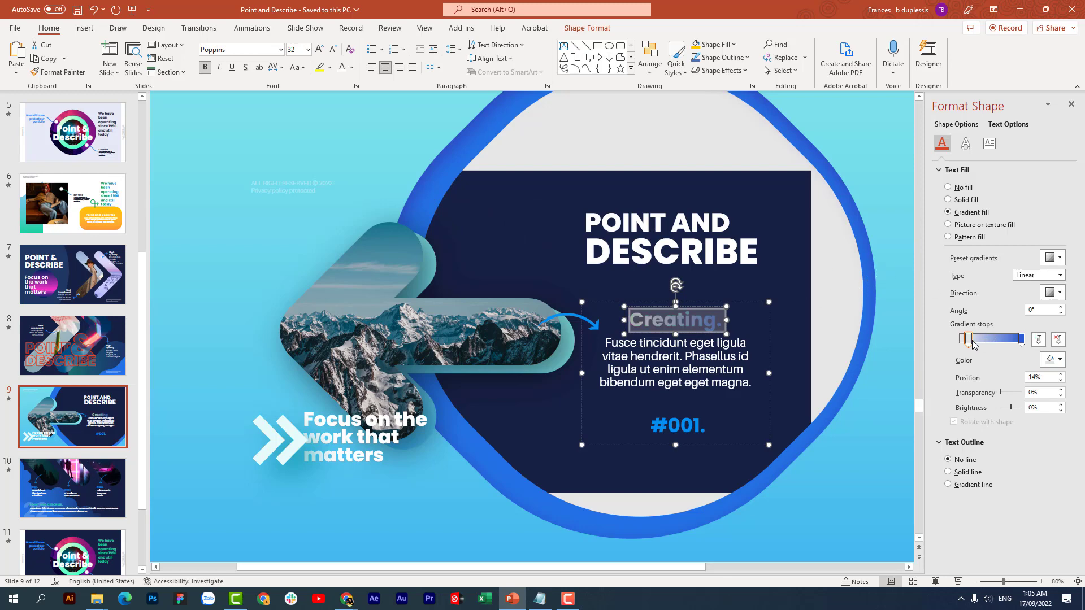
left_click(1060, 360)
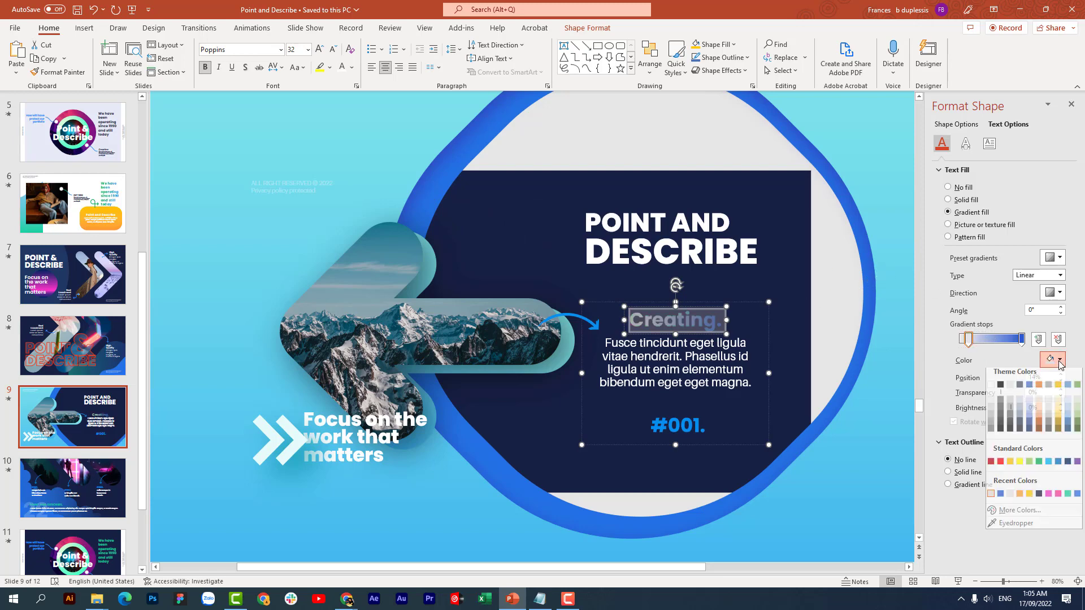
left_click(1049, 467)
left_click(832, 455)
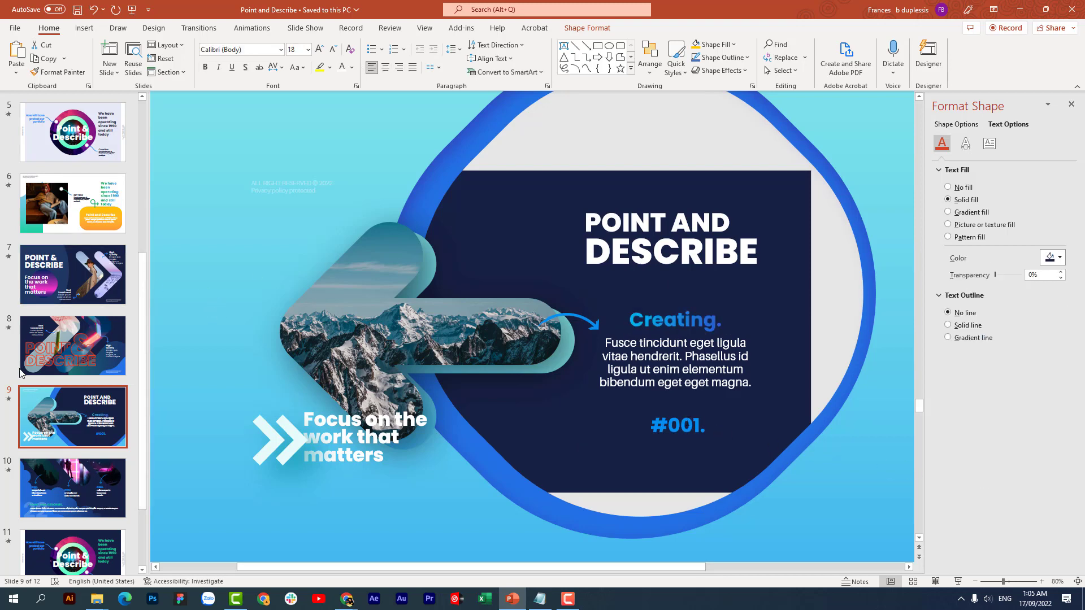
Replay slide 9's animations and scroll the thumbnail pane back up
left_click(9, 401)
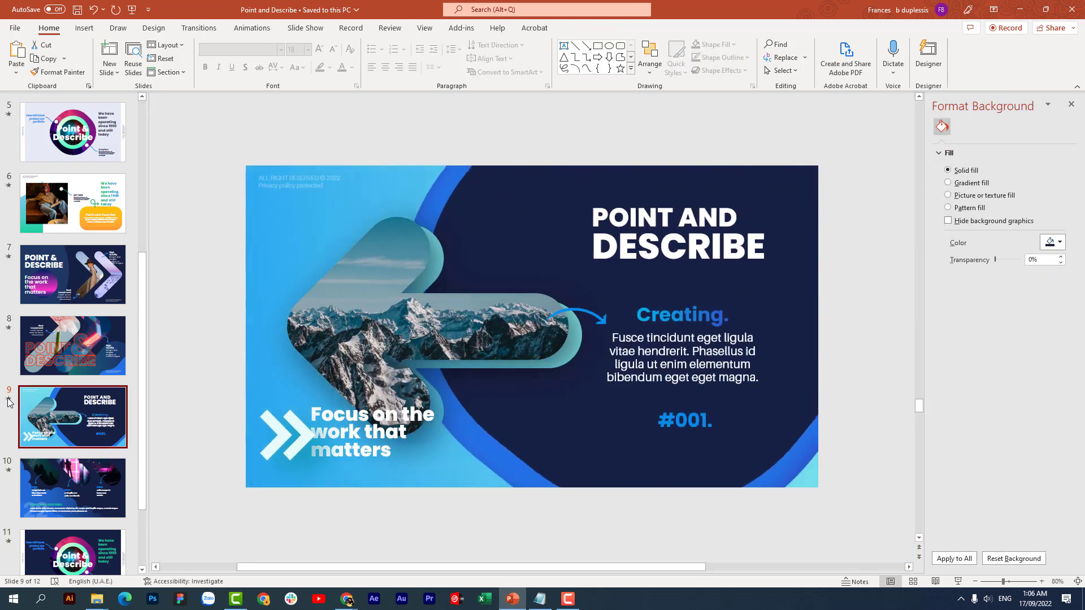
scroll(60, 230, "up", 5)
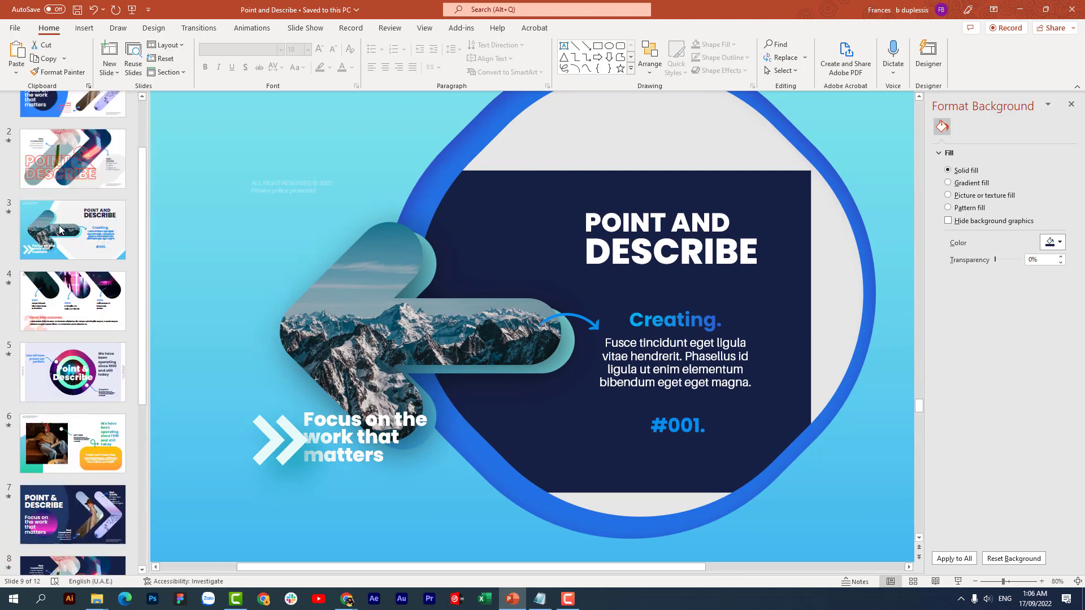
scroll(60, 229, "up", 1)
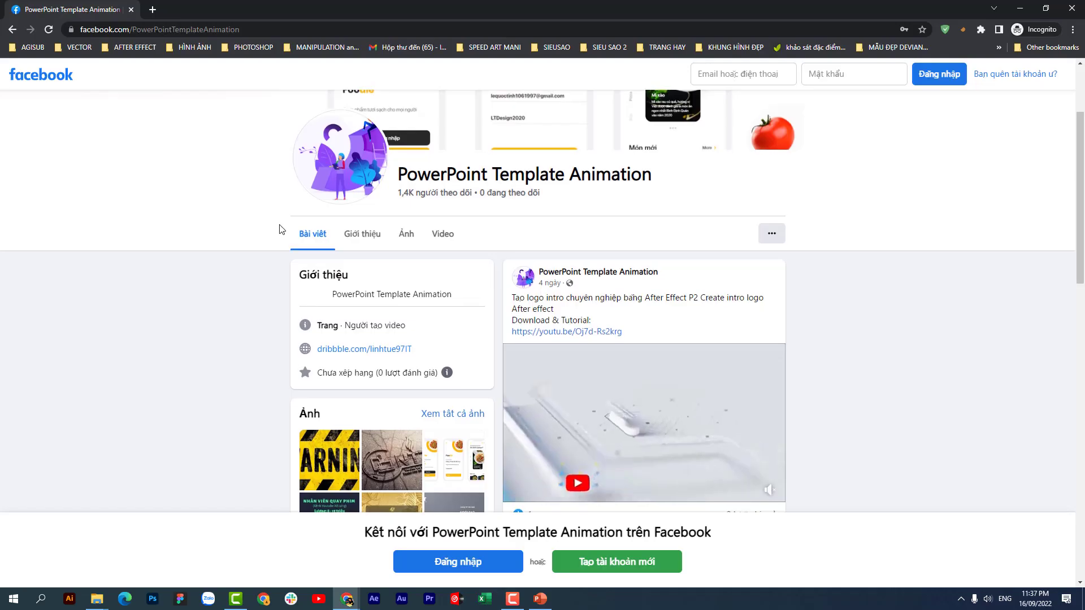
Scroll the PowerPoint Template Animation page and expand the hotel video post's full text
scroll(542, 391, "down", 5)
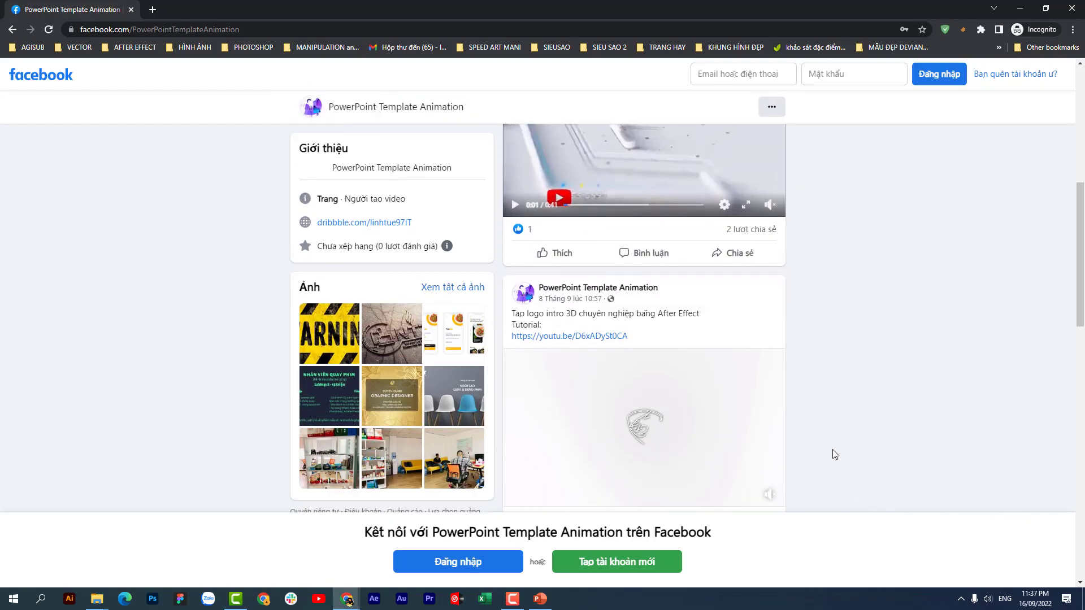
scroll(832, 449, "down", 3)
scroll(832, 446, "down", 3)
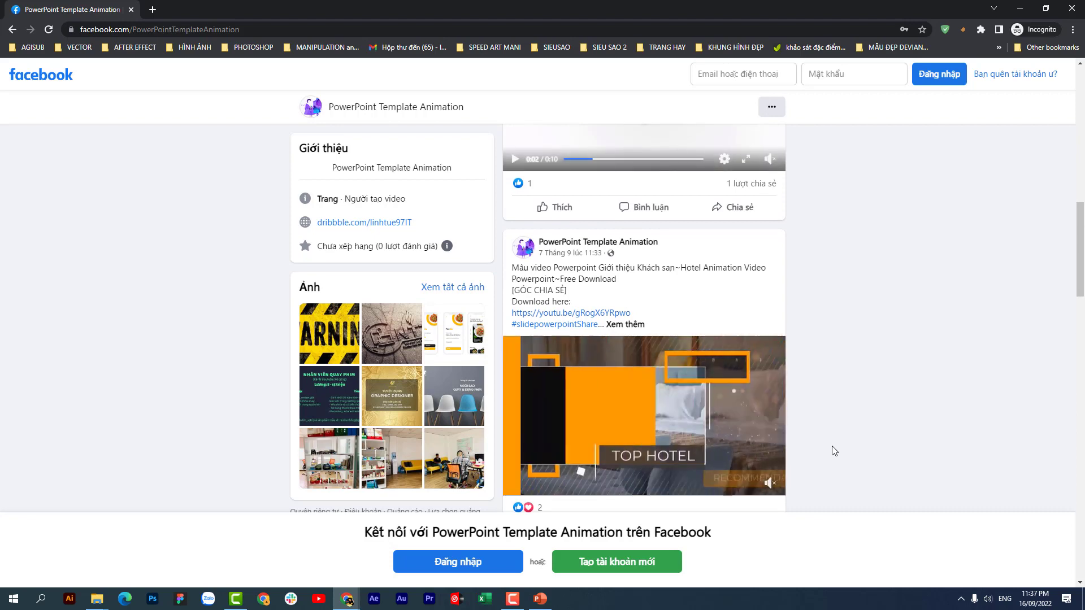
scroll(832, 446, "up", 5)
scroll(832, 446, "up", 3)
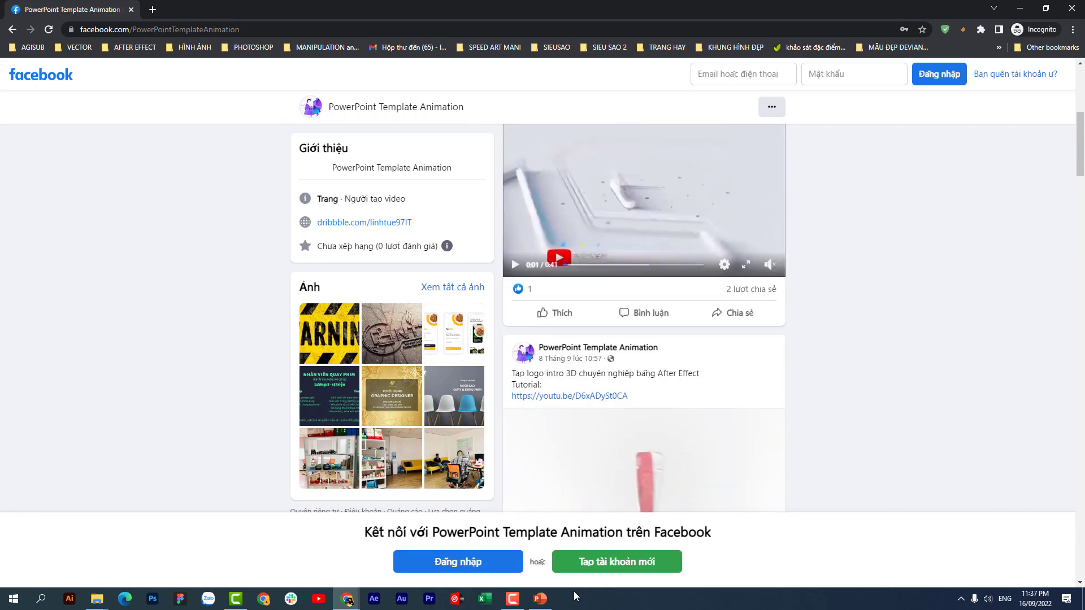
scroll(222, 264, "up", 3)
scroll(223, 264, "up", 3)
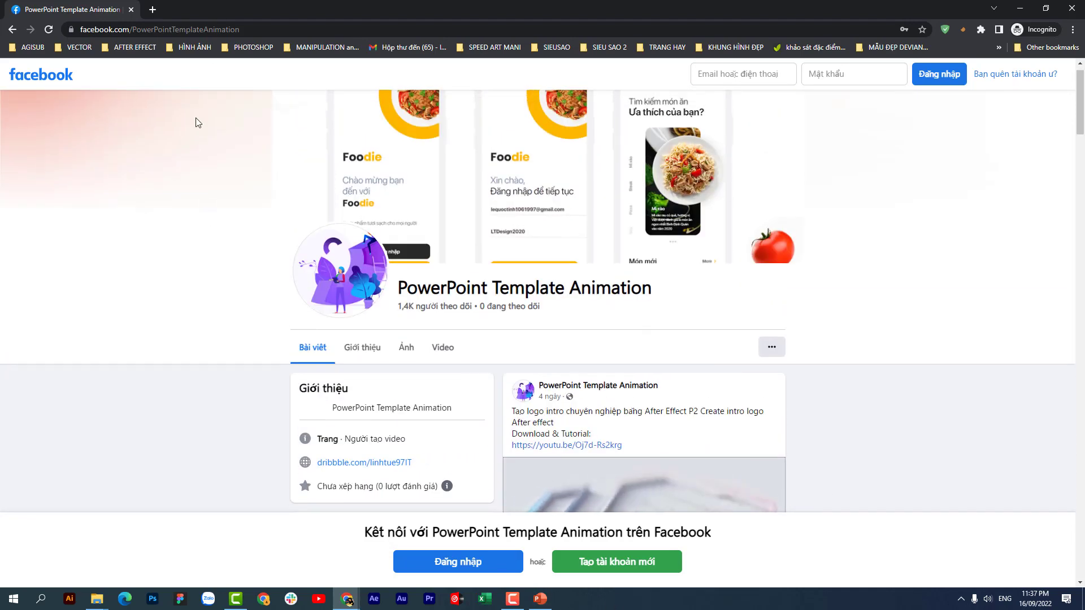
key("ctrl+l")
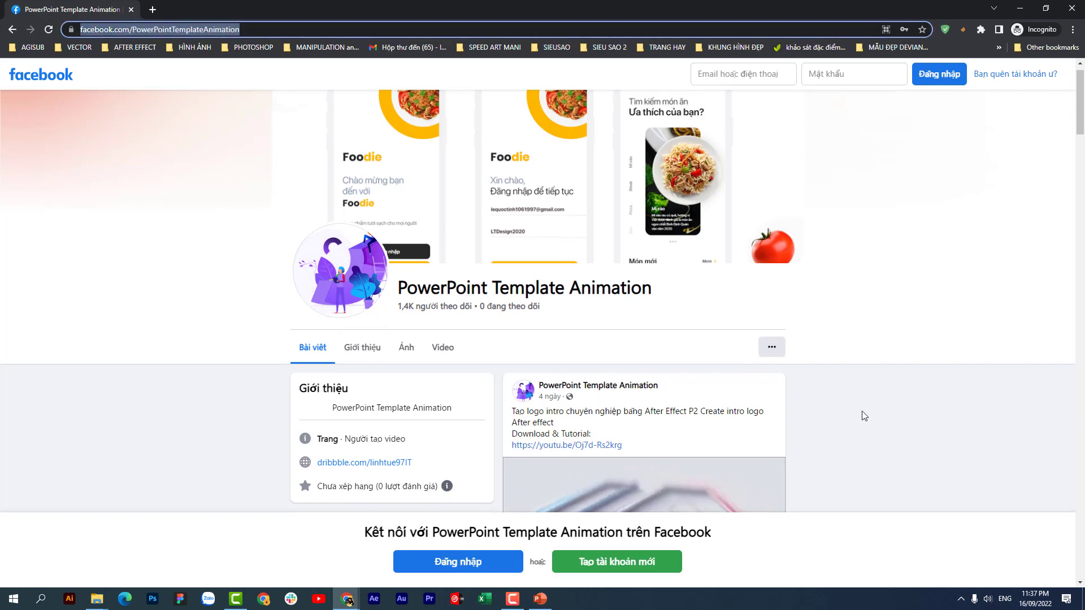
scroll(863, 414, "down", 2)
scroll(862, 415, "down", 2)
scroll(864, 415, "down", 4)
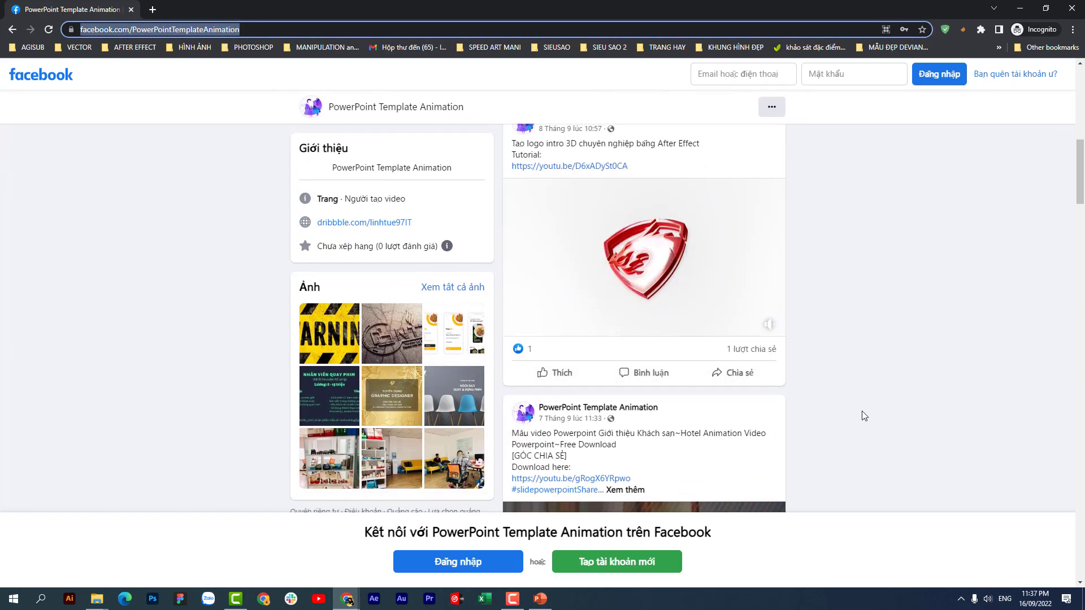
scroll(863, 416, "down", 4)
scroll(864, 415, "down", 1)
left_click(626, 213)
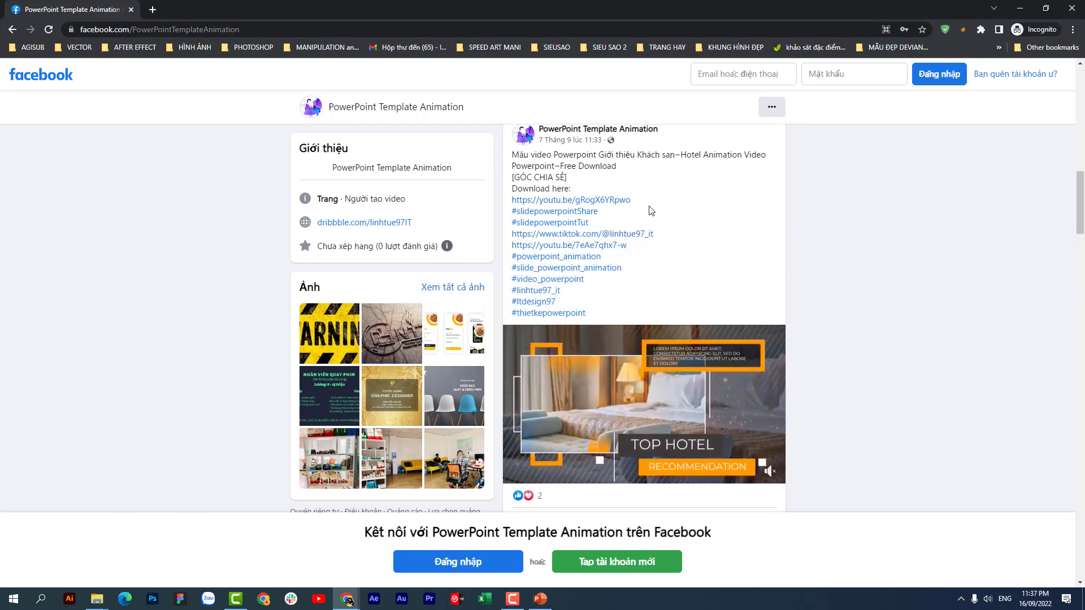
Expand the Slide Animation powerpoint 05 post and follow its LT.SLIDE POWERPOINT group link
scroll(656, 220, "down", 2)
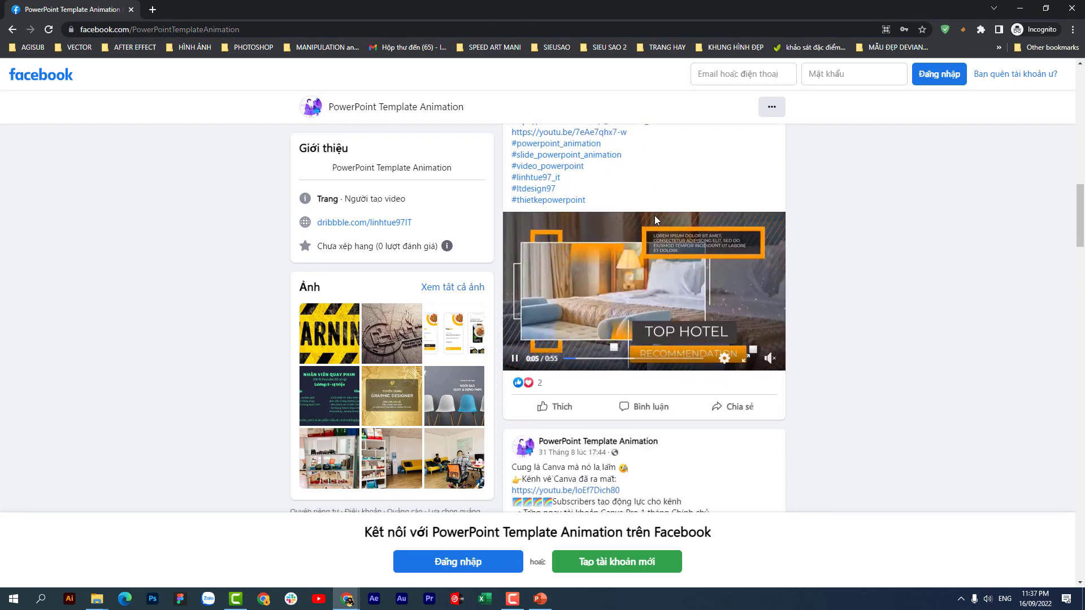
scroll(656, 219, "down", 5)
scroll(656, 221, "down", 4)
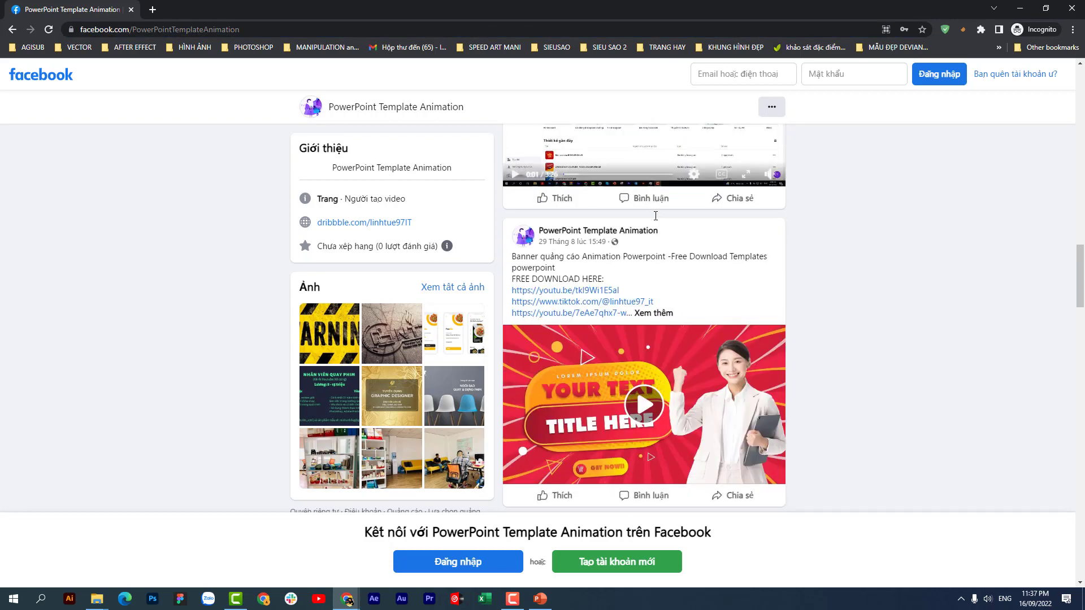
scroll(655, 221, "down", 2)
scroll(656, 220, "down", 3)
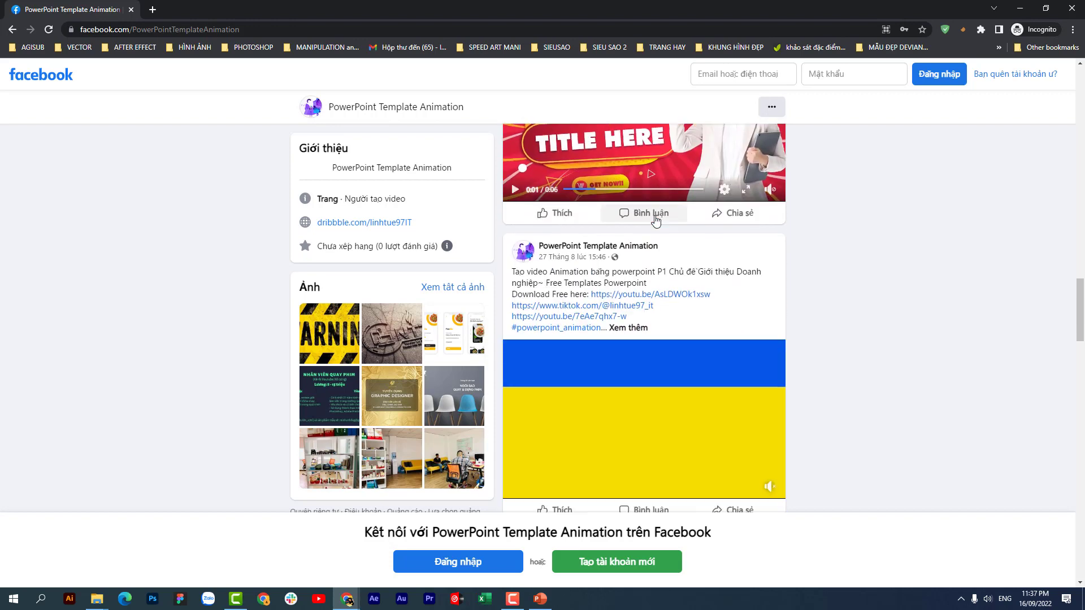
scroll(656, 220, "down", 3)
scroll(656, 221, "down", 2)
scroll(656, 219, "down", 3)
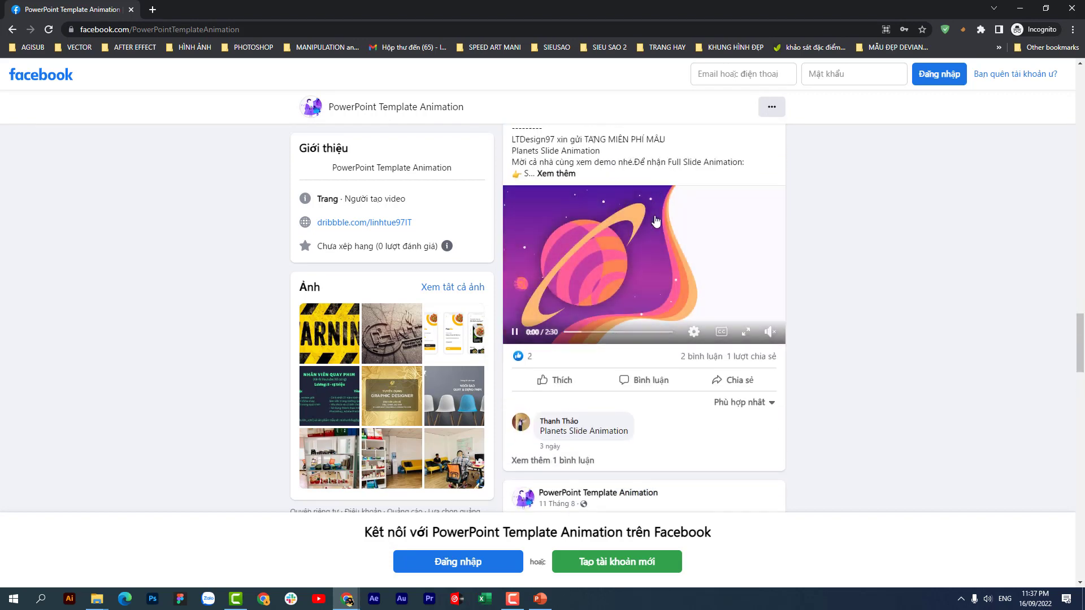
scroll(656, 221, "down", 4)
scroll(655, 221, "down", 2)
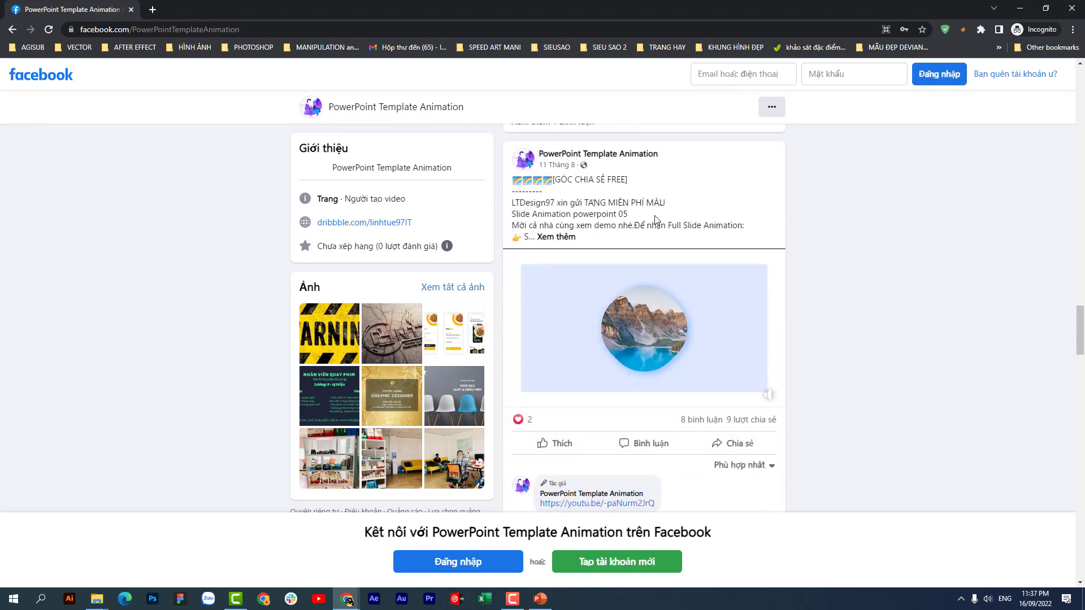
scroll(656, 221, "down", 2)
scroll(656, 221, "down", 3)
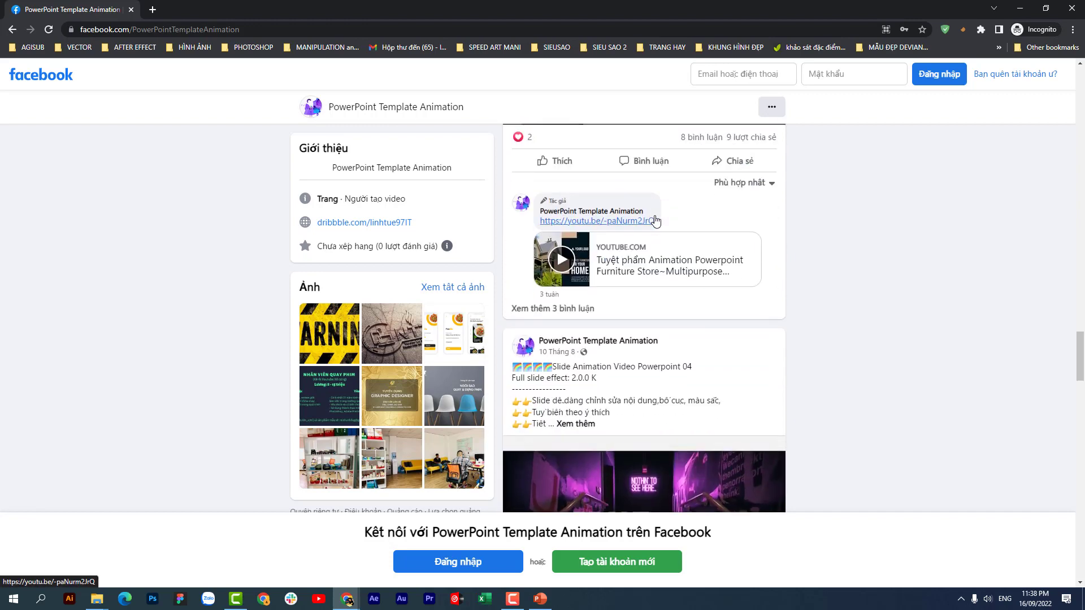
scroll(655, 220, "up", 5)
scroll(587, 285, "up", 1)
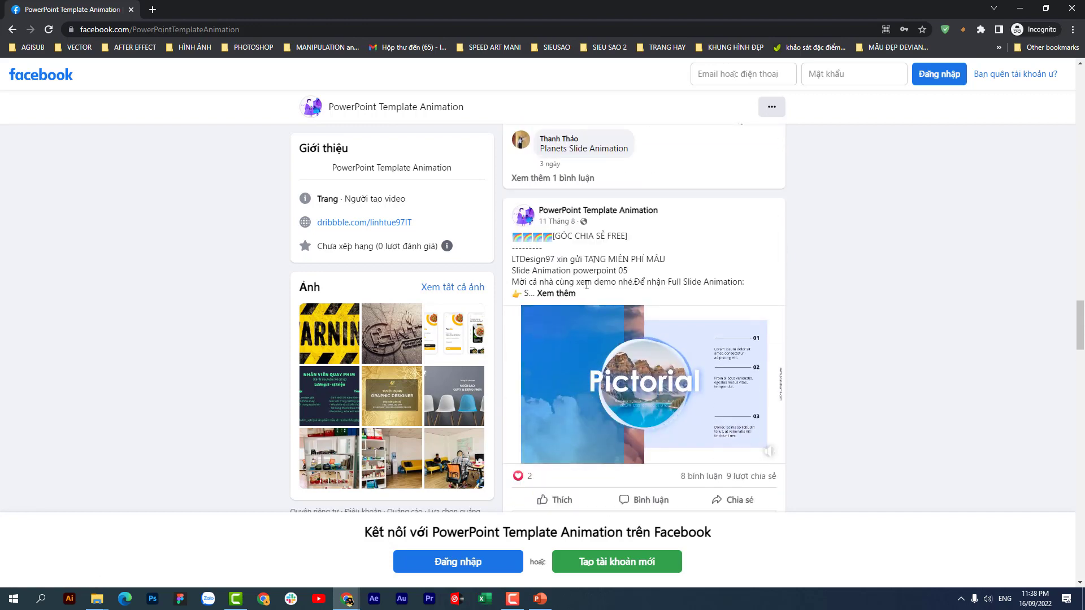
left_click(568, 294)
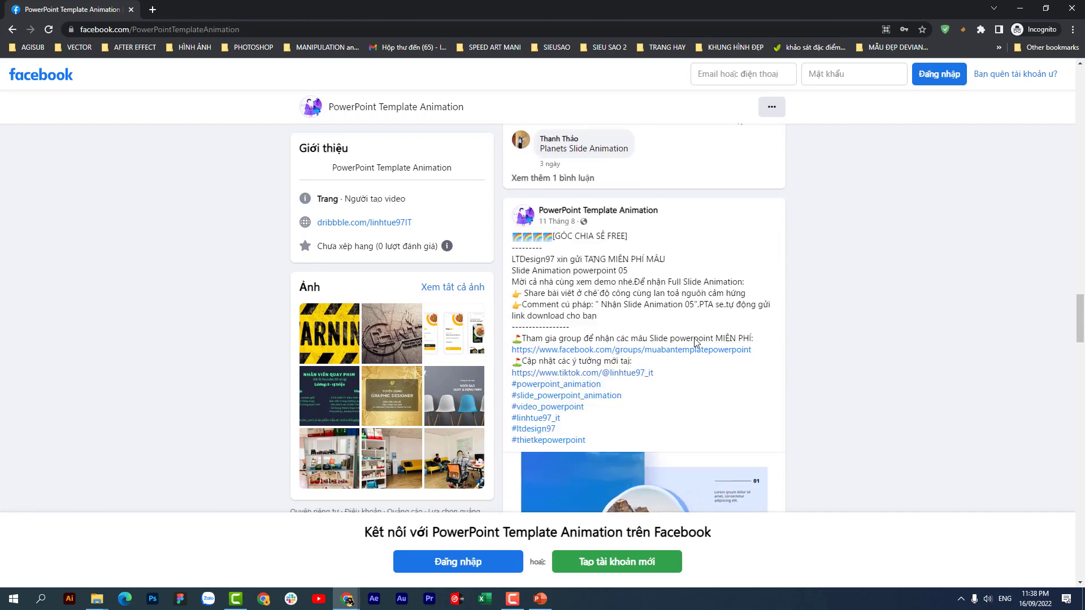
left_click(628, 350)
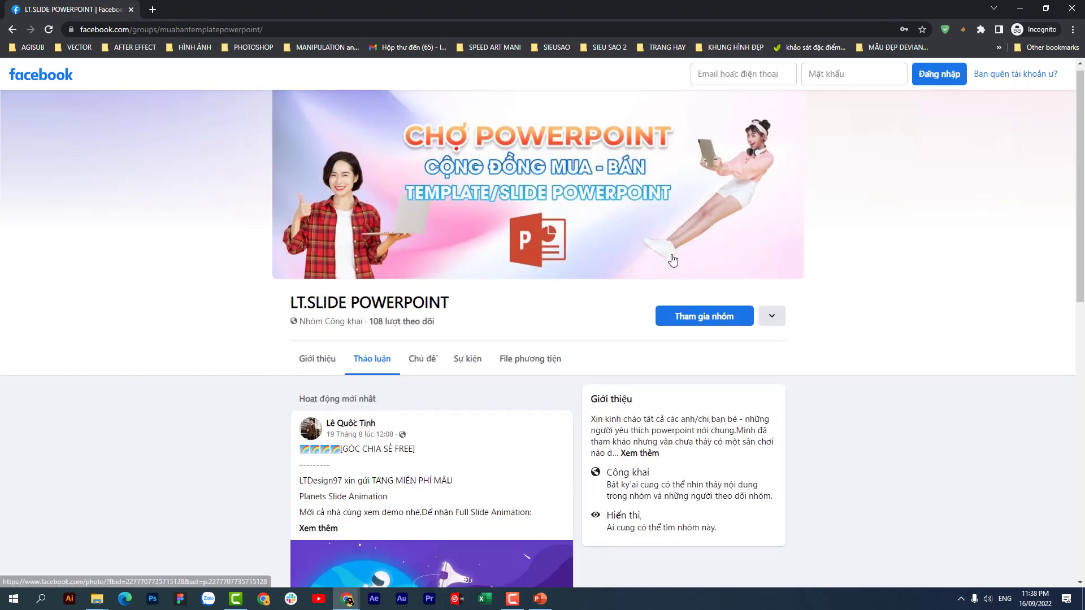
Scroll through the LT.SLIDE POWERPOINT group's discussion feed posts
scroll(673, 260, "down", 1)
scroll(673, 260, "down", 1)
scroll(673, 260, "up", 1)
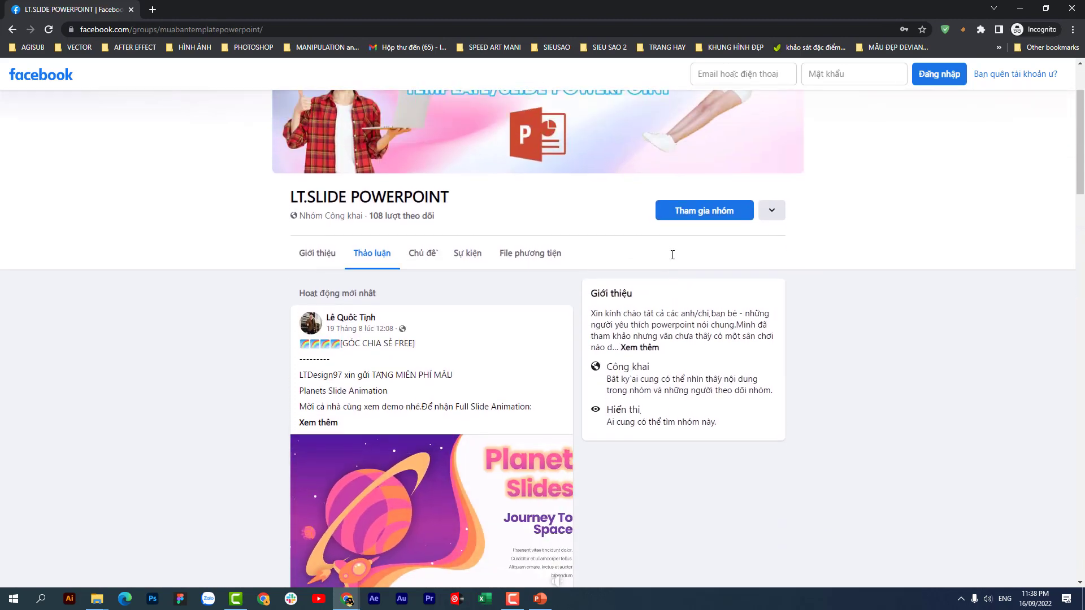
scroll(672, 260, "up", 2)
scroll(672, 259, "down", 5)
scroll(672, 259, "down", 4)
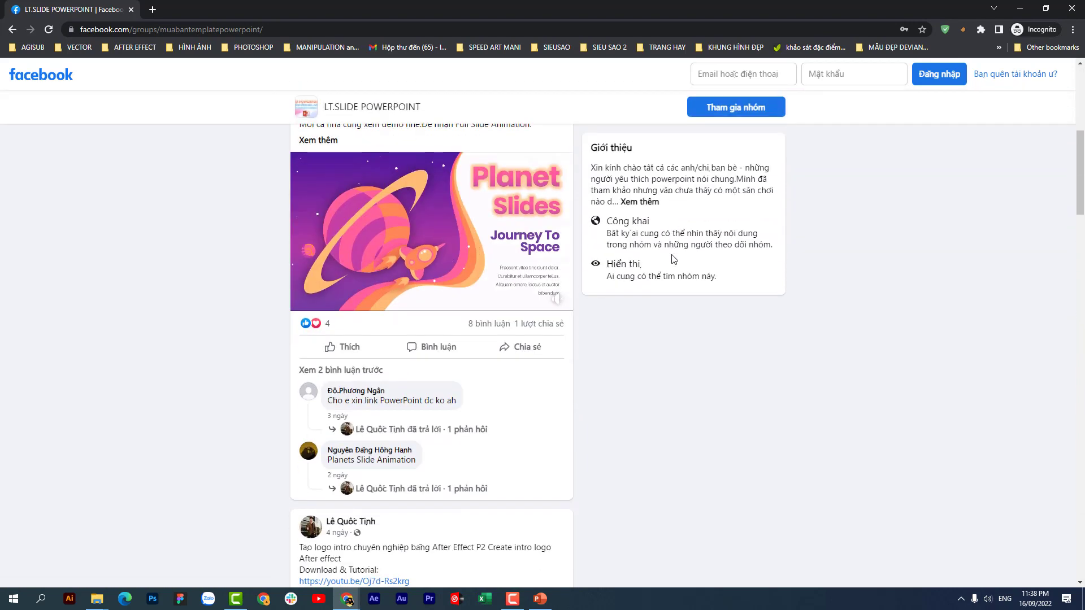
scroll(673, 259, "down", 1)
scroll(672, 259, "down", 4)
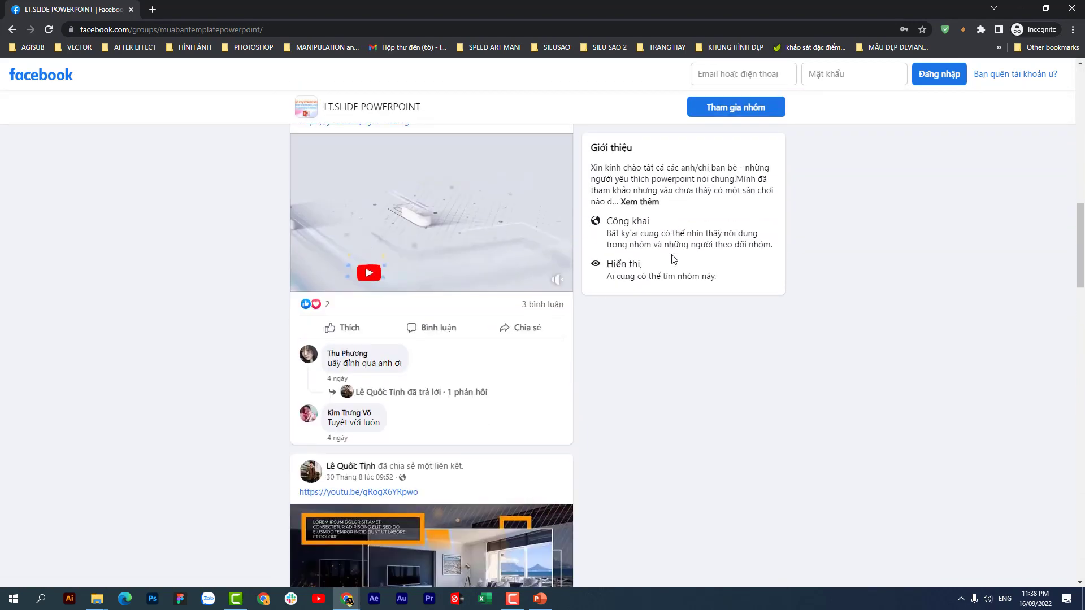
scroll(672, 259, "down", 5)
scroll(673, 259, "down", 1)
scroll(673, 259, "down", 3)
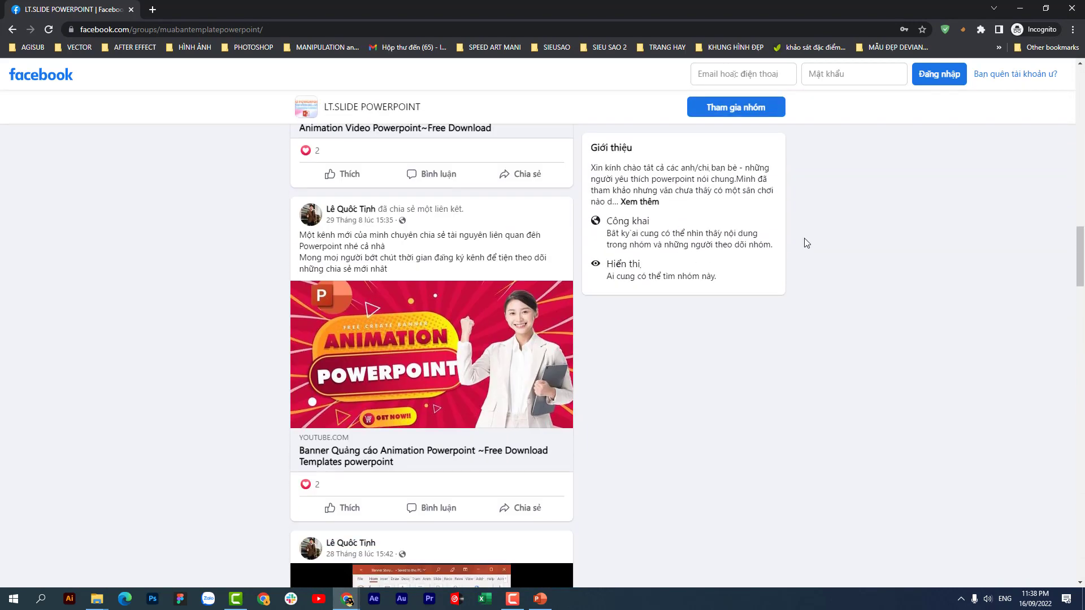